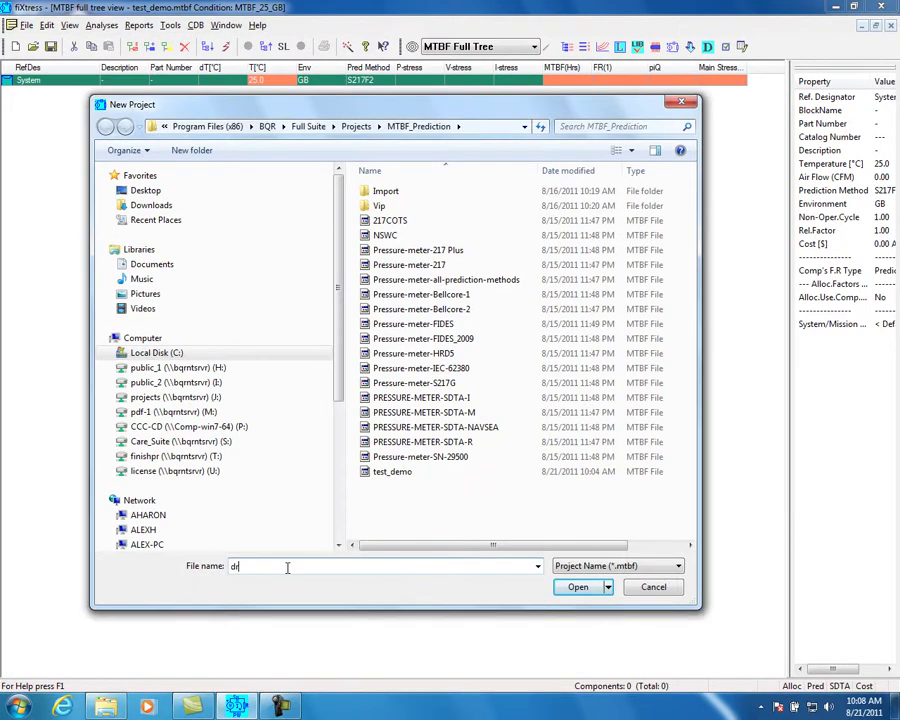
Step: Finish the file name as drmo_movie and create the new project file
type("_movie")
left_click(575, 588)
key("alt")
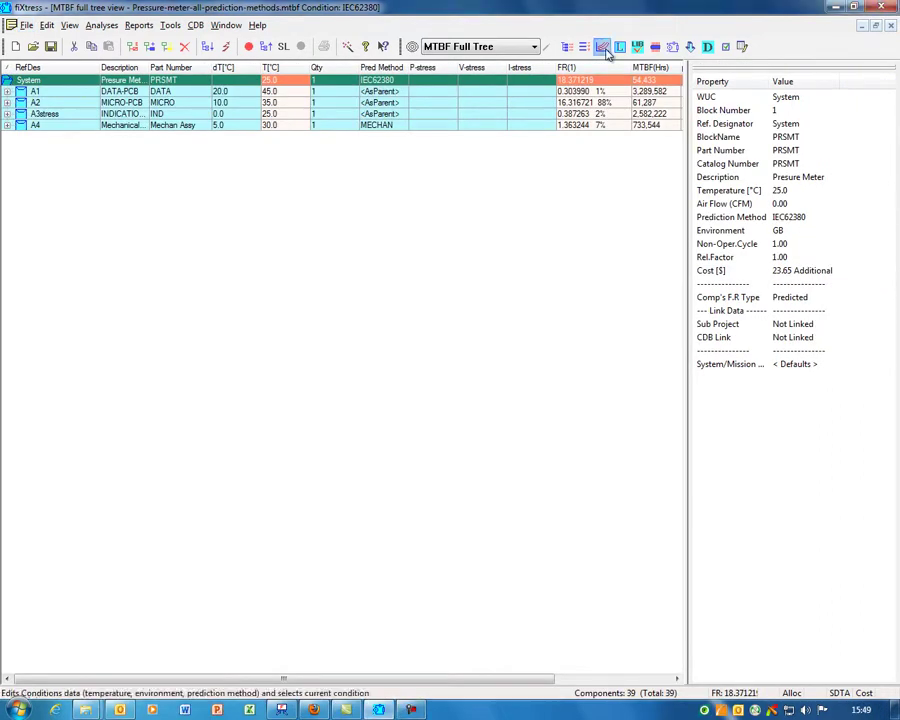
Step: In the Condition List, add condition 3 named MTBF_25_GB with Bellcore B332I6 as its prediction method
left_click(604, 48)
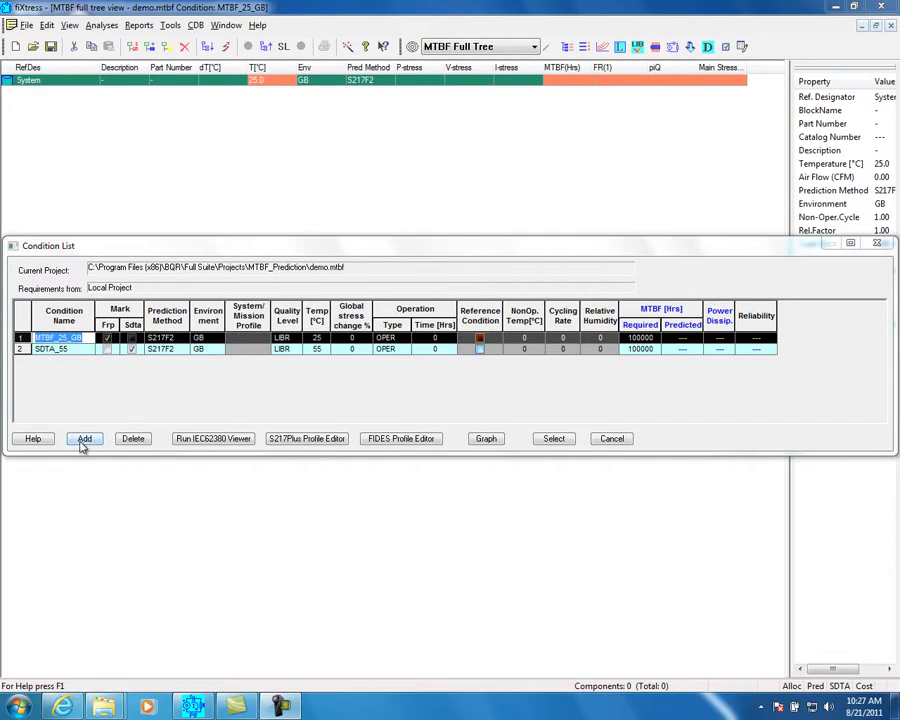
left_click(84, 440)
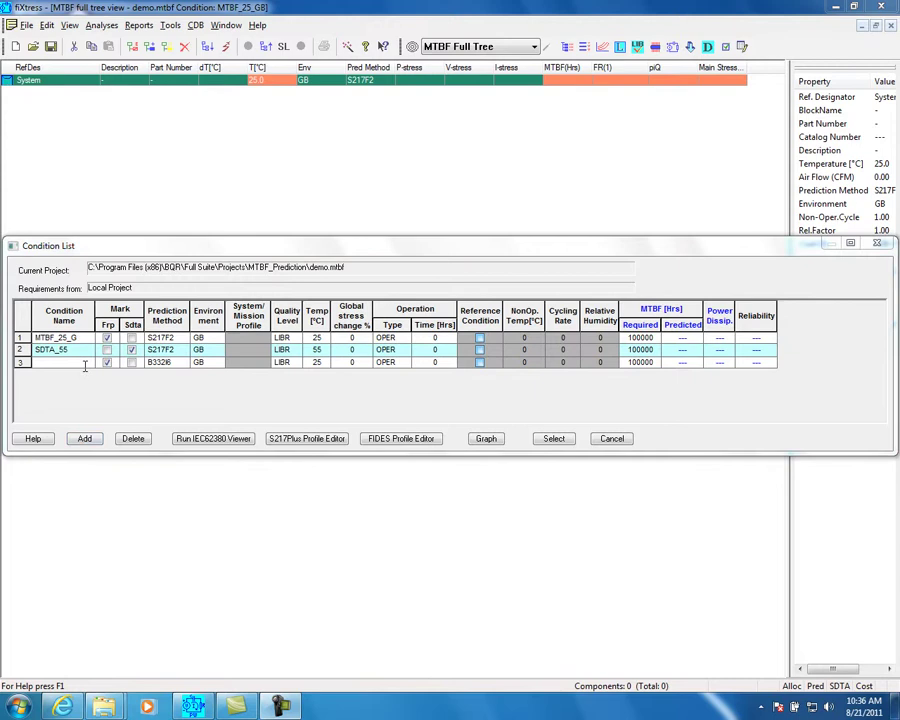
left_click(87, 362)
type("MTBF_25_GB")
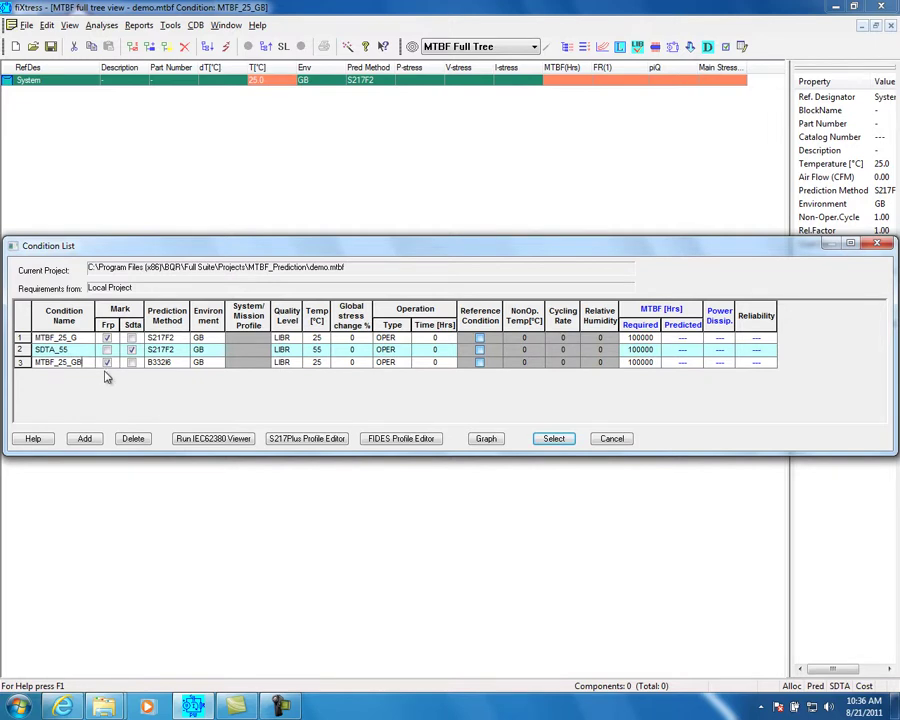
left_click(170, 362)
left_click(182, 363)
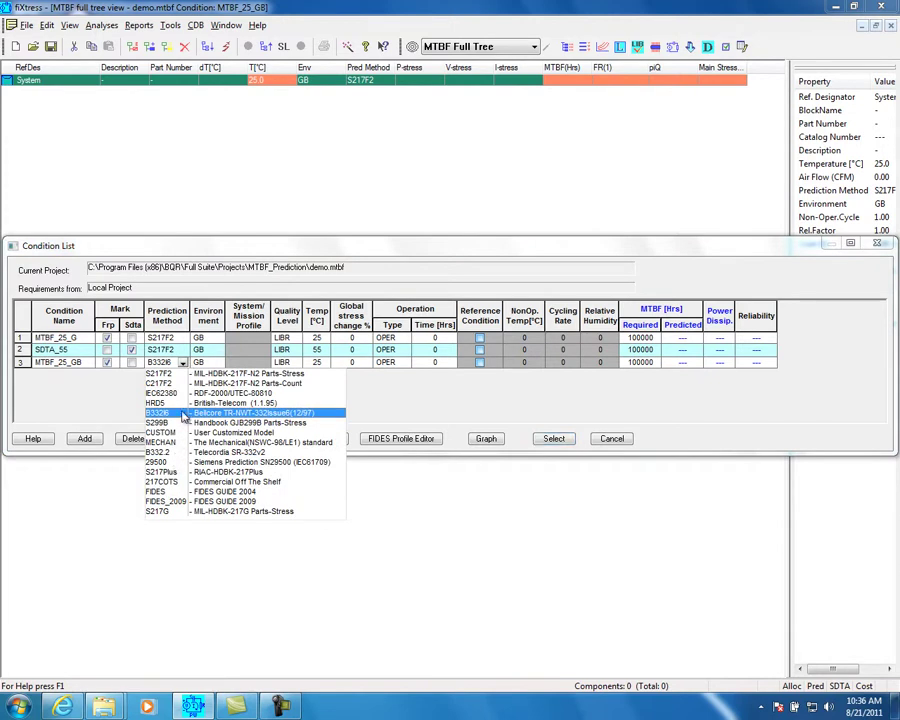
key("Return")
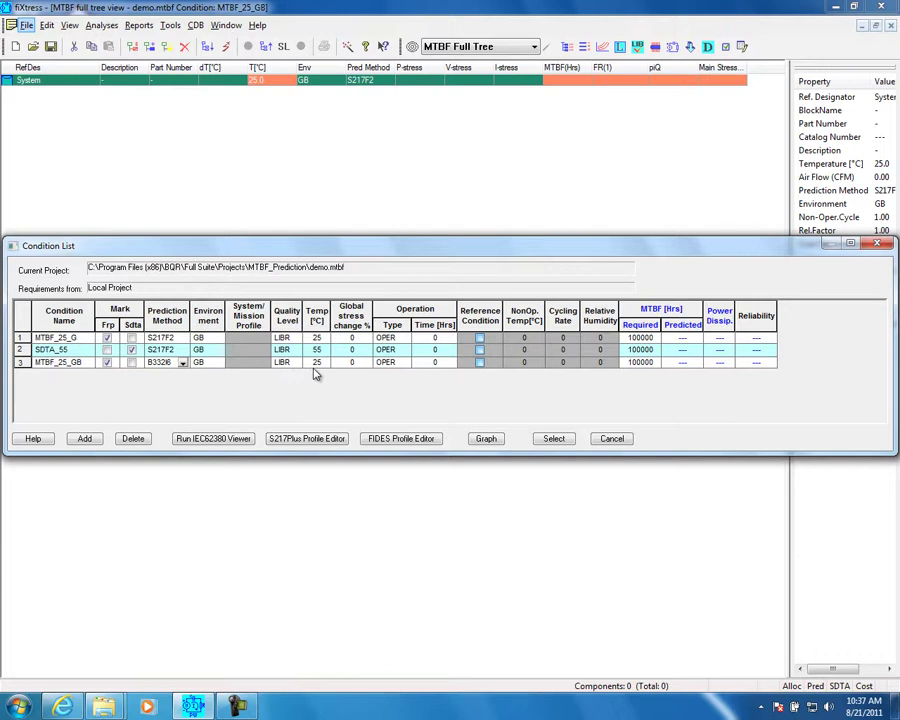
left_click(404, 362)
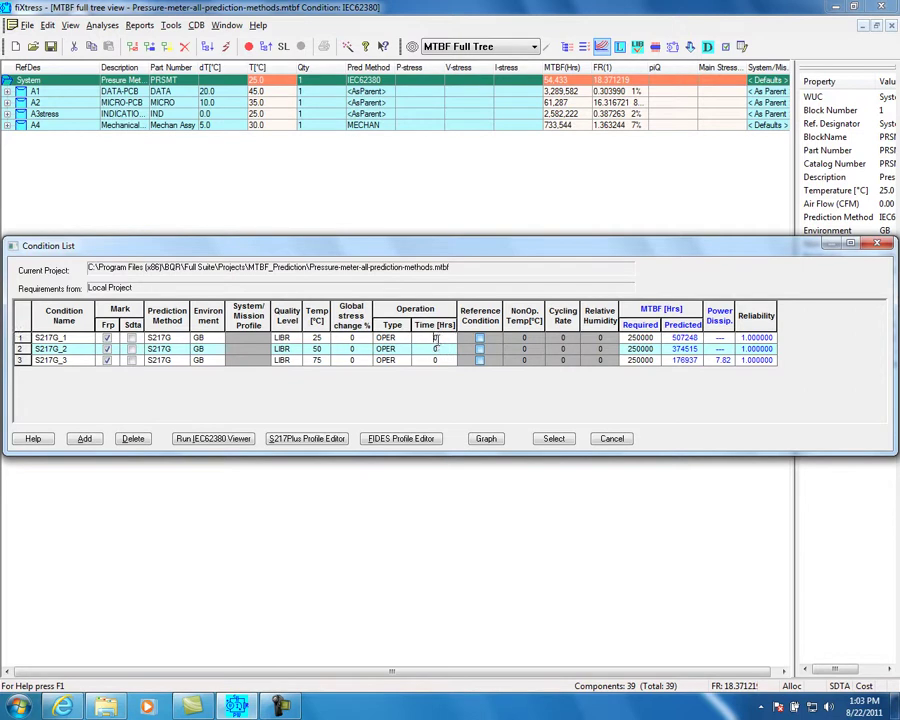
Step: Change condition S217G_3's prediction method to FIDES 2009
type("0000")
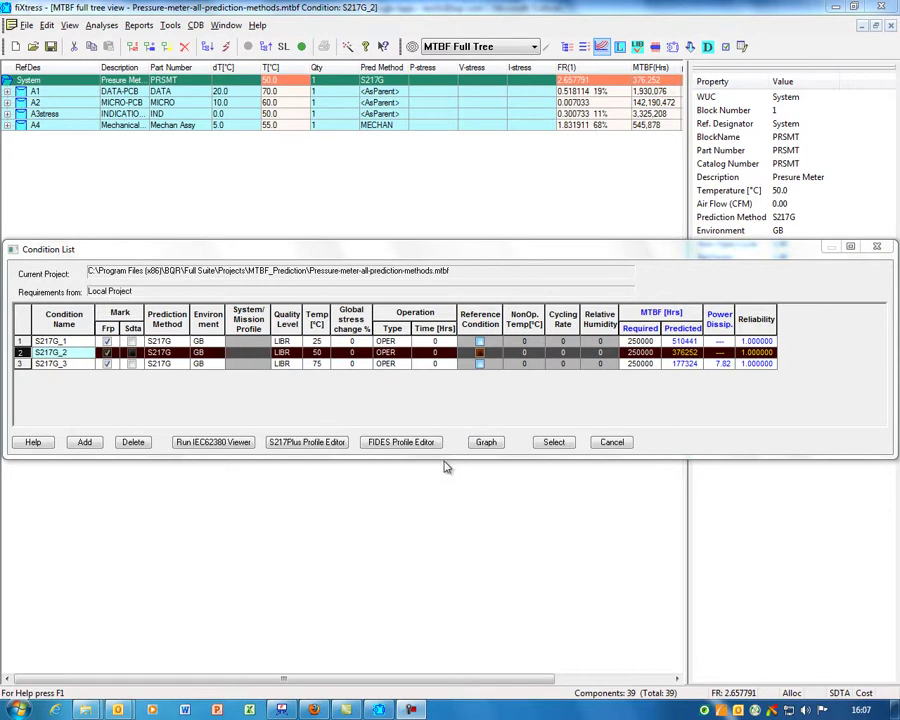
left_click(168, 440)
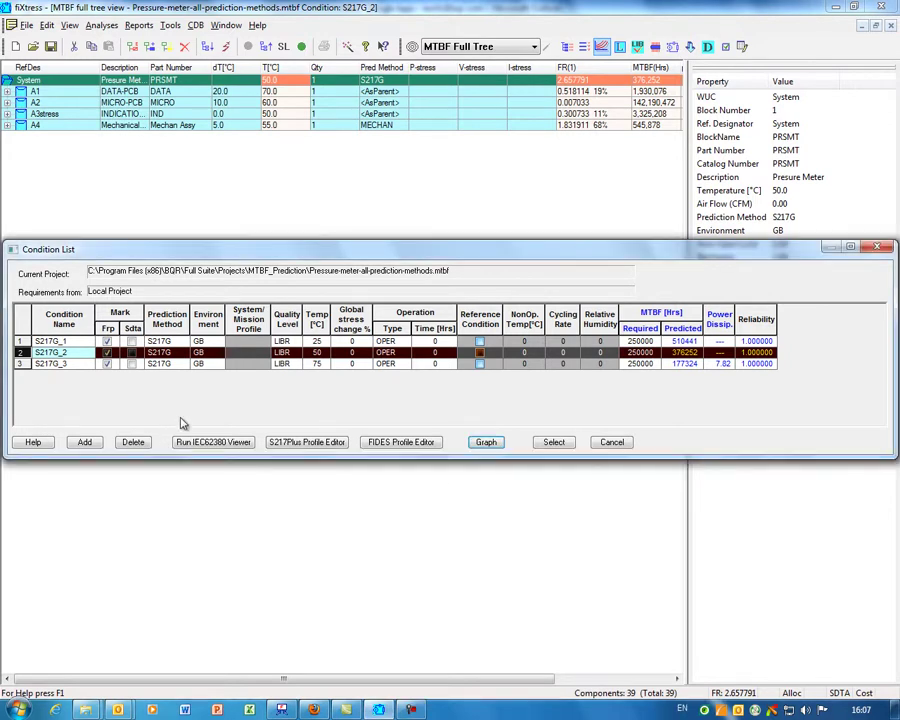
left_click(184, 365)
left_click(184, 365)
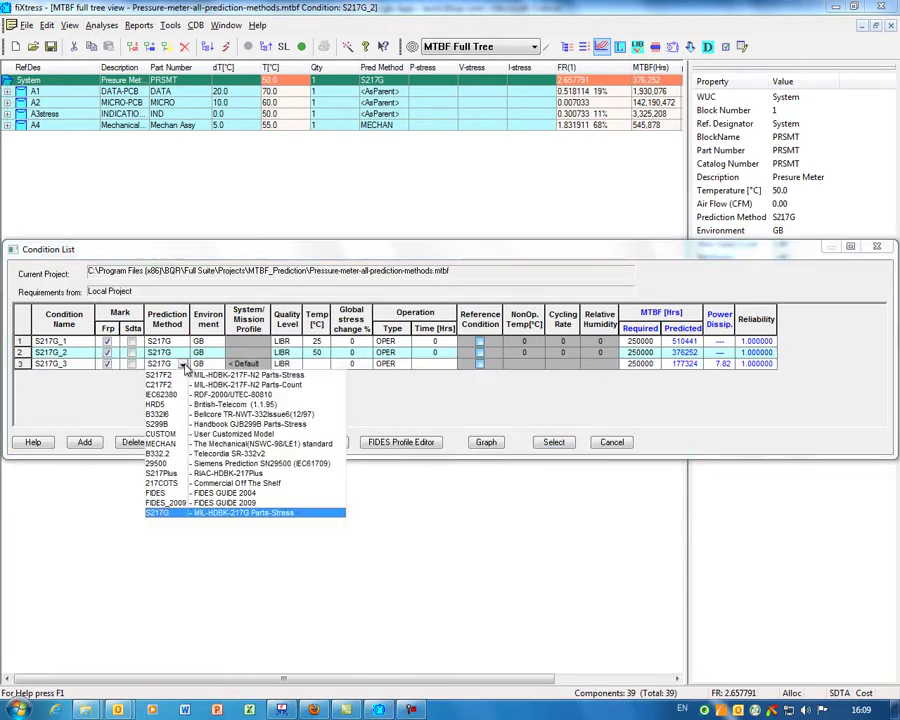
key("Up")
key("Up")
key("Return")
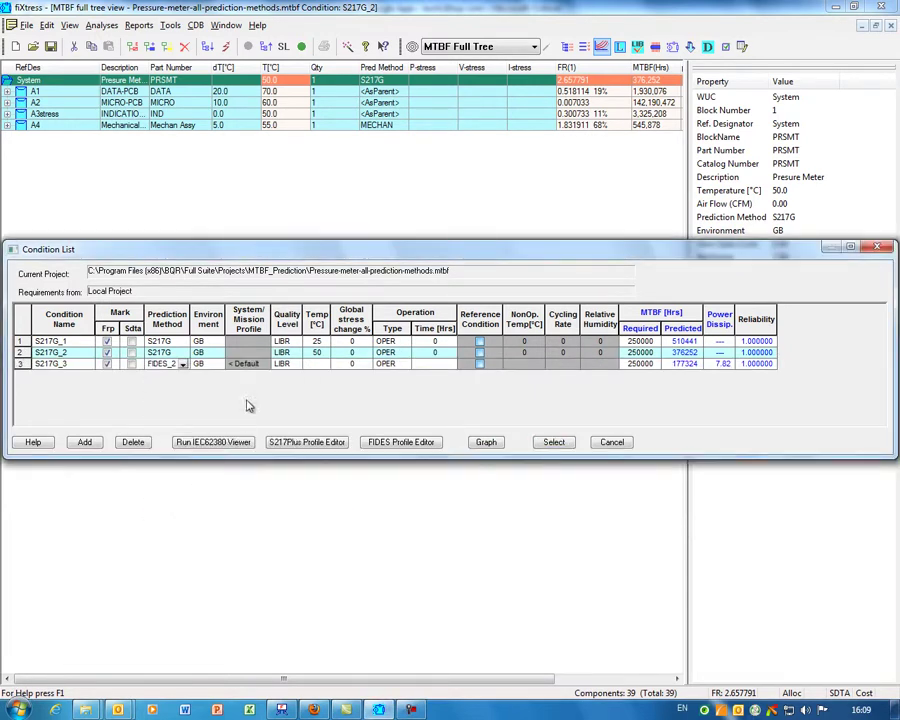
Step: Accept the FIDES mission profiles and make S217G_3 the current condition
left_click(403, 444)
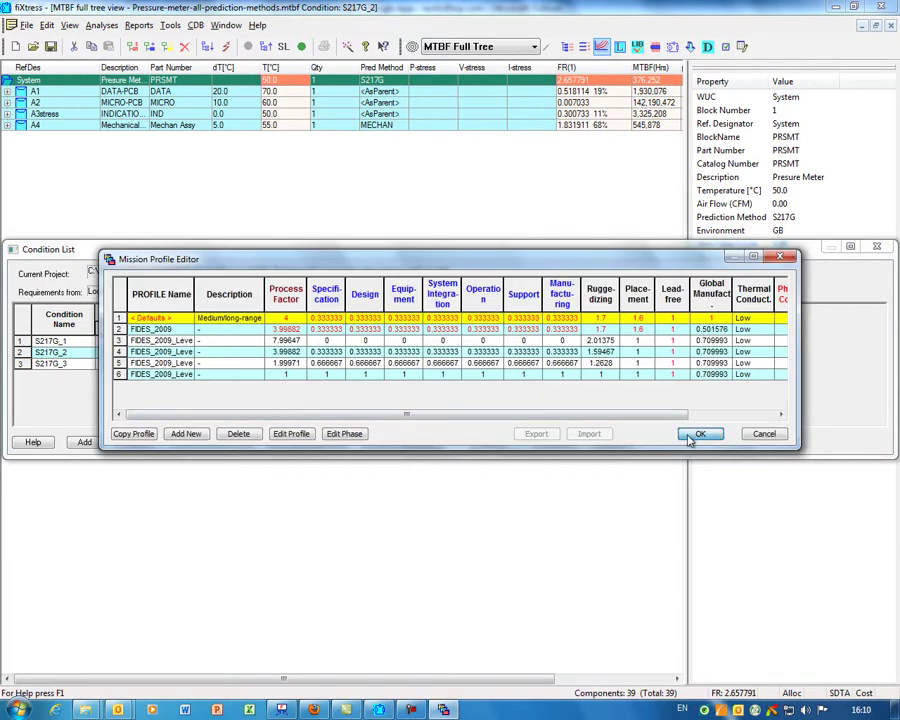
left_click(699, 434)
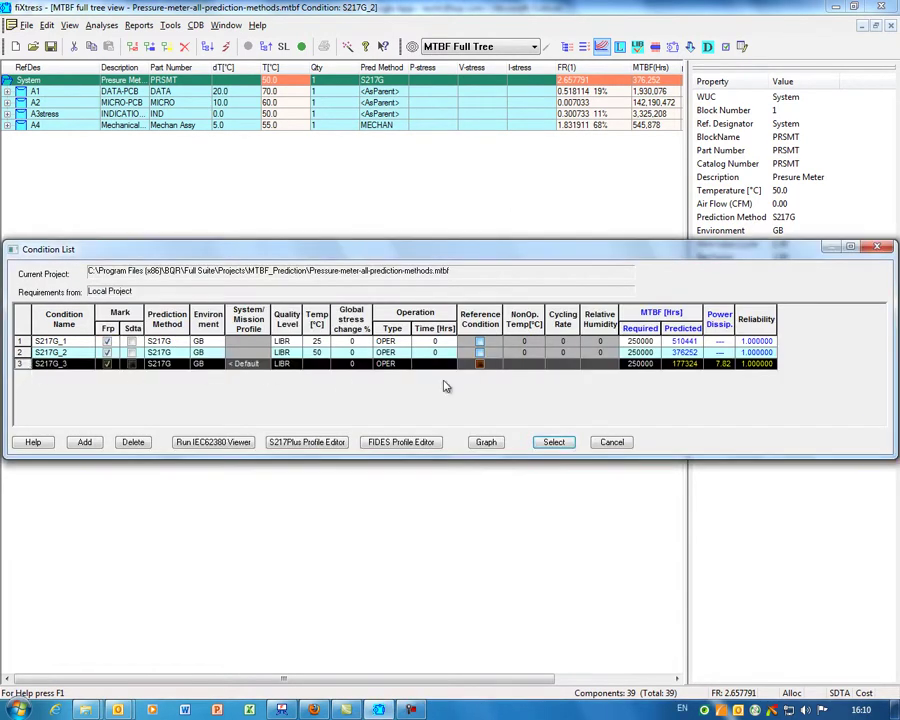
left_click(555, 443)
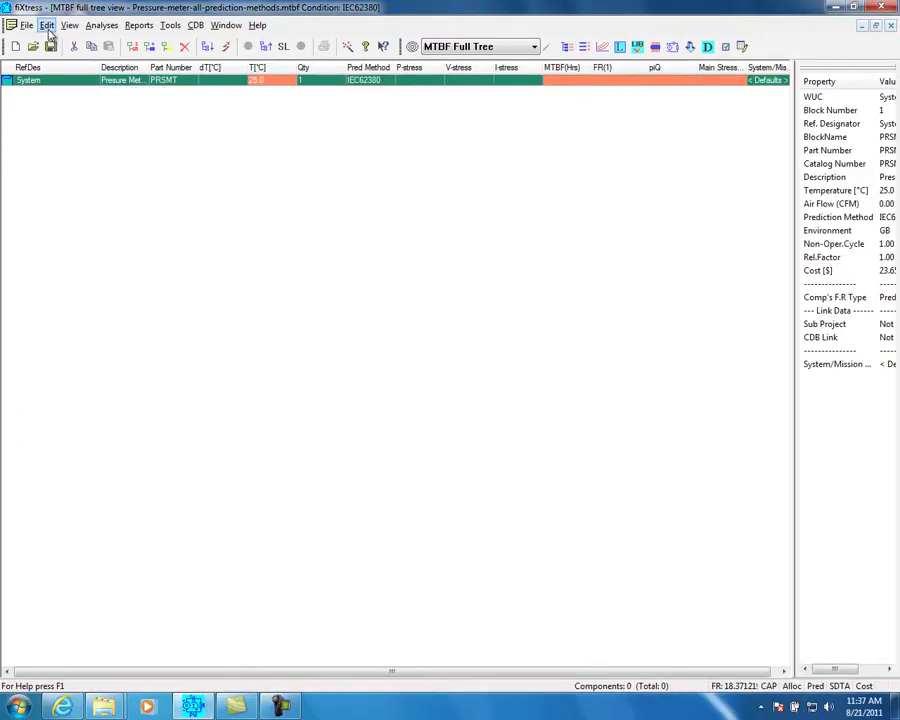
Step: In Global Data, change the Year of Production from 2010 to 2011
left_click(48, 27)
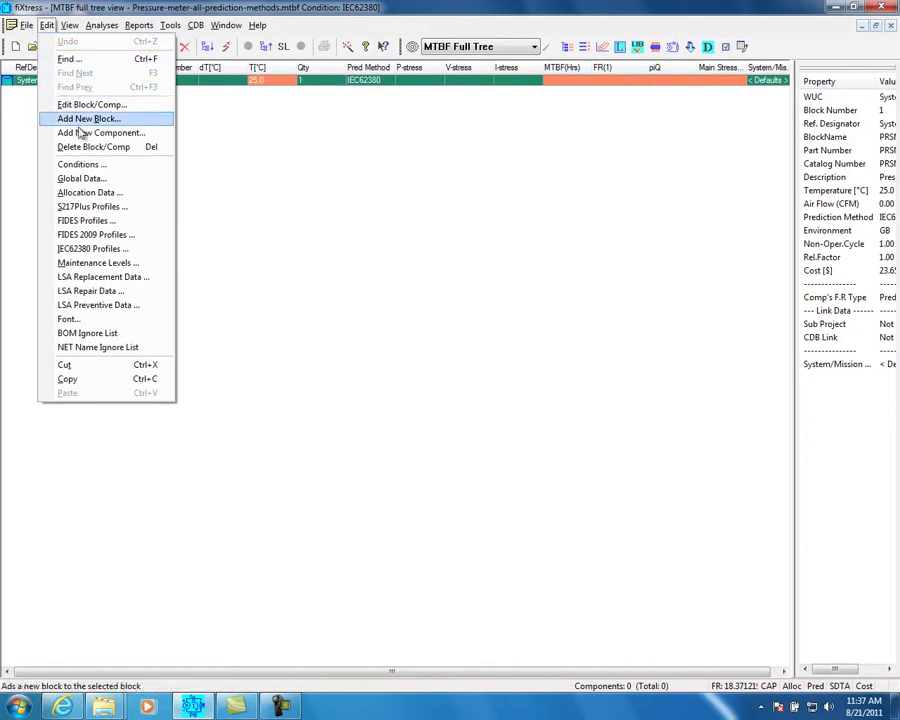
left_click(83, 180)
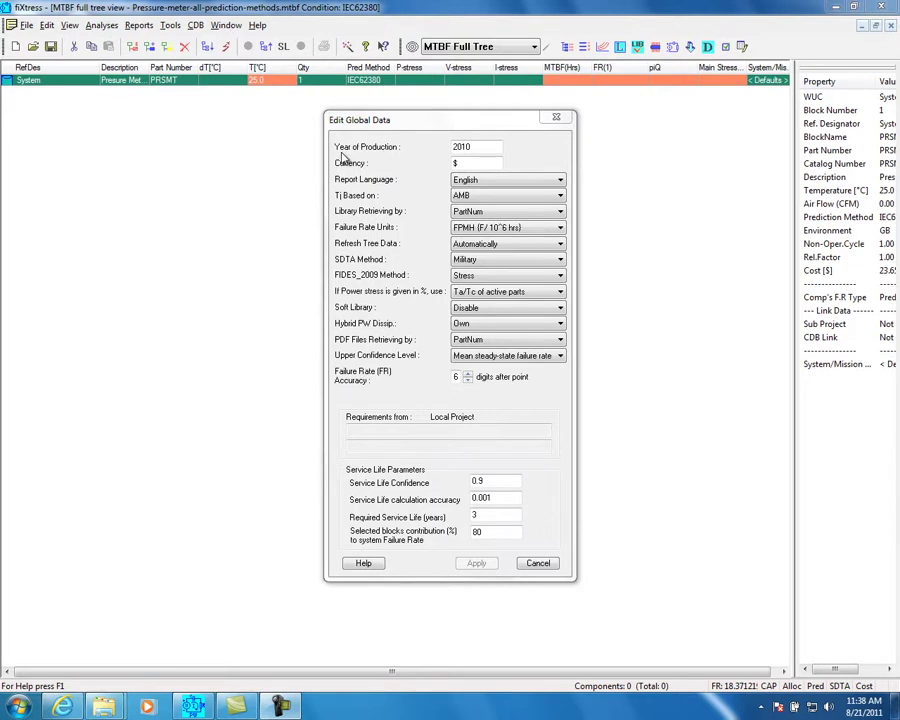
left_click(474, 147)
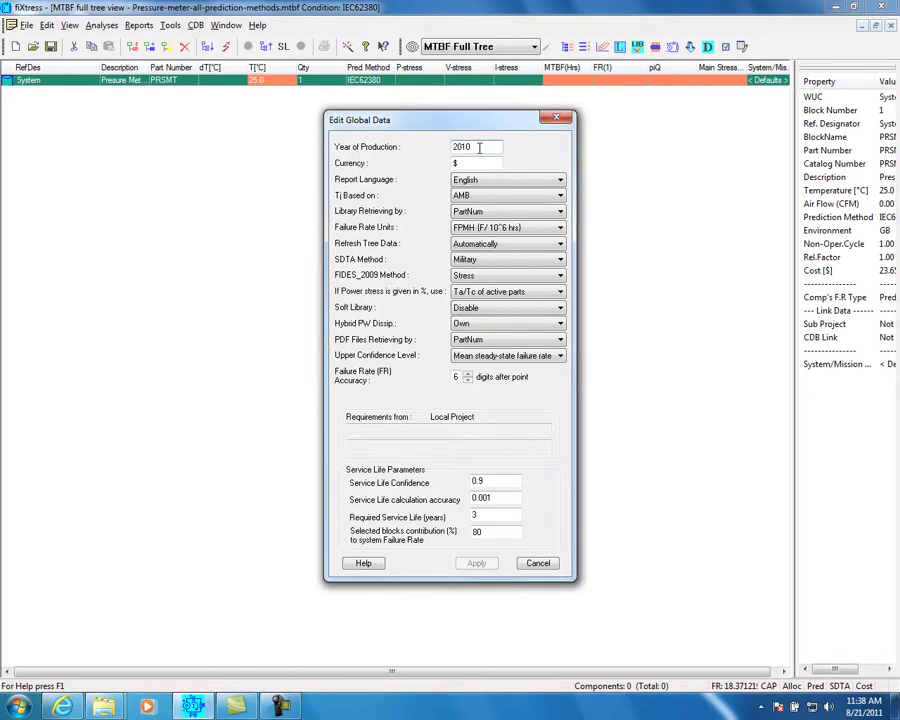
key("BackSpace")
type("1")
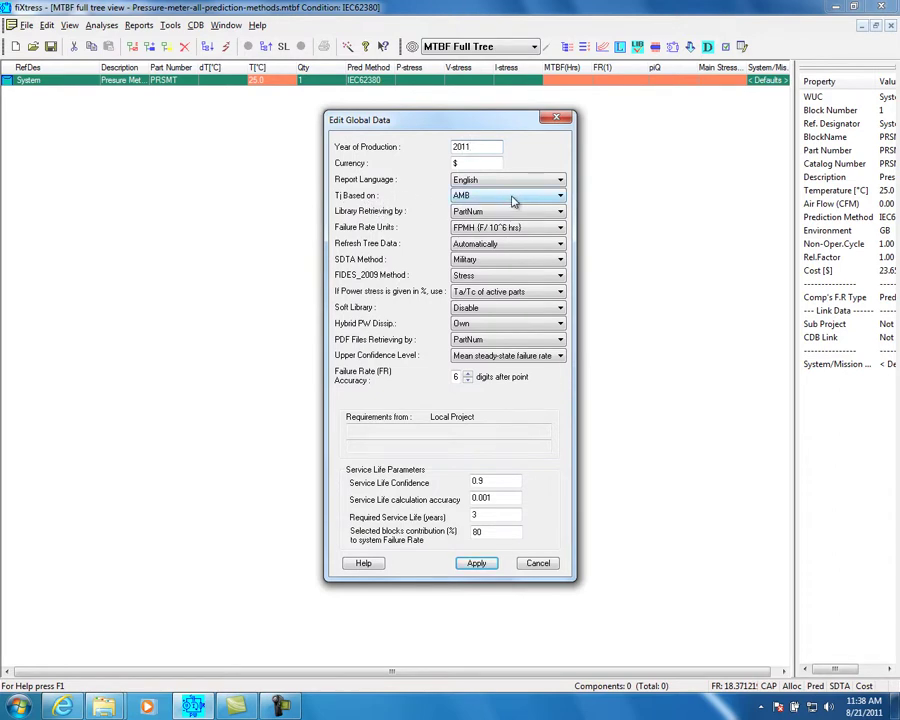
Step: Keep AMB Tj basis, FPMH units, Military SDTA and PartNum retrieval, then apply the global data
left_click(560, 198)
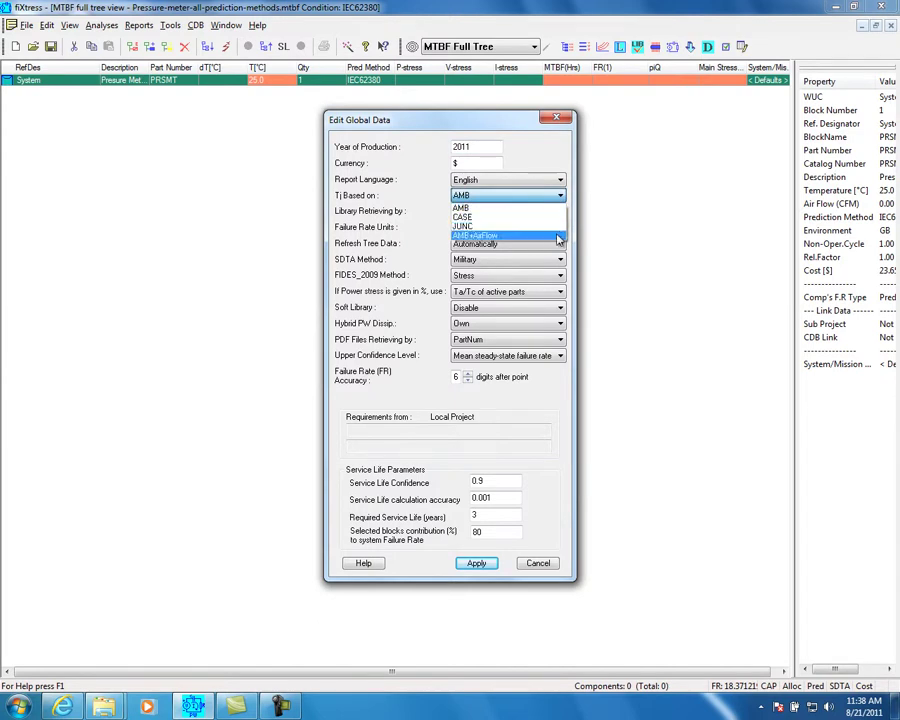
left_click(560, 229)
left_click(564, 232)
left_click(564, 232)
left_click(563, 261)
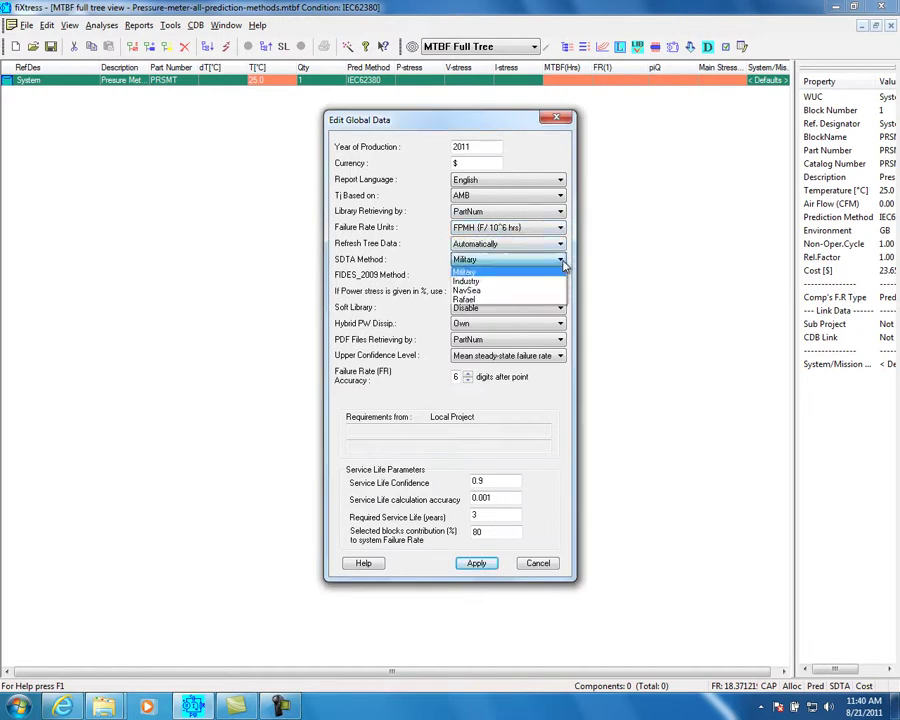
left_click(564, 263)
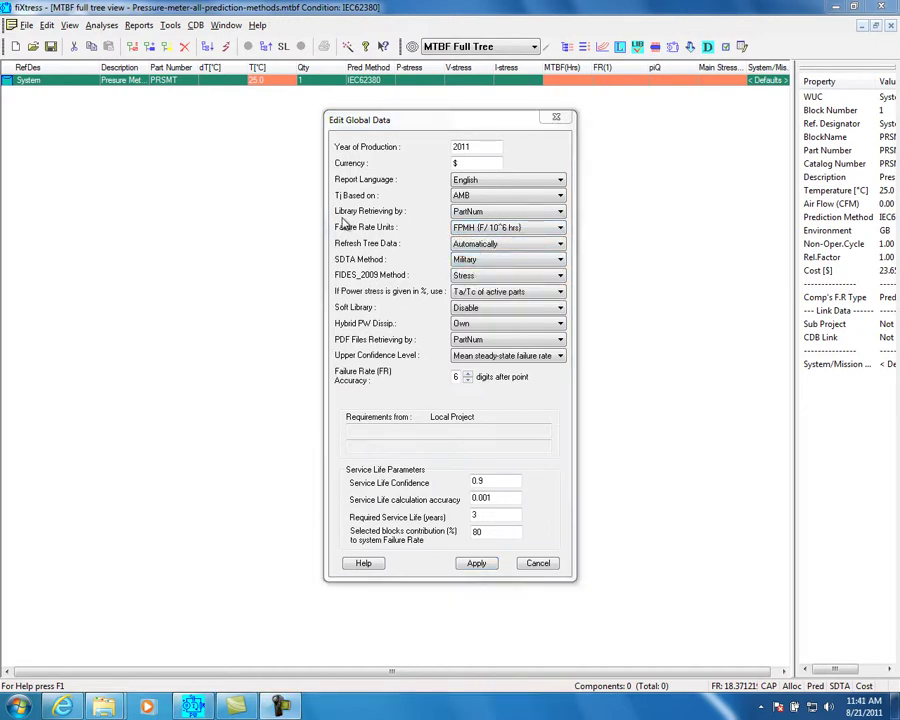
left_click(560, 211)
left_click(562, 226)
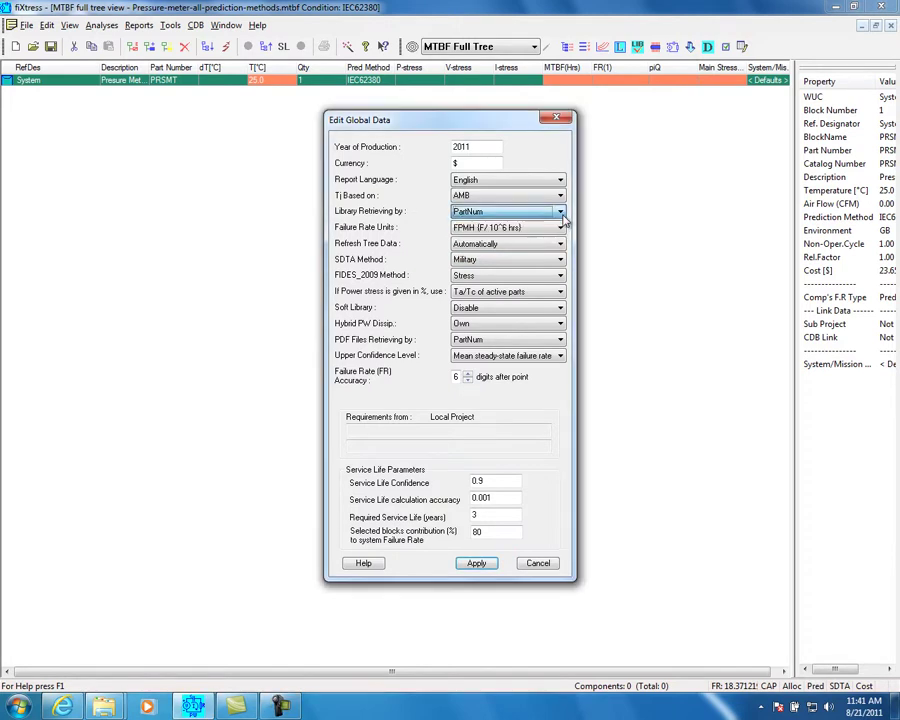
left_click(562, 340)
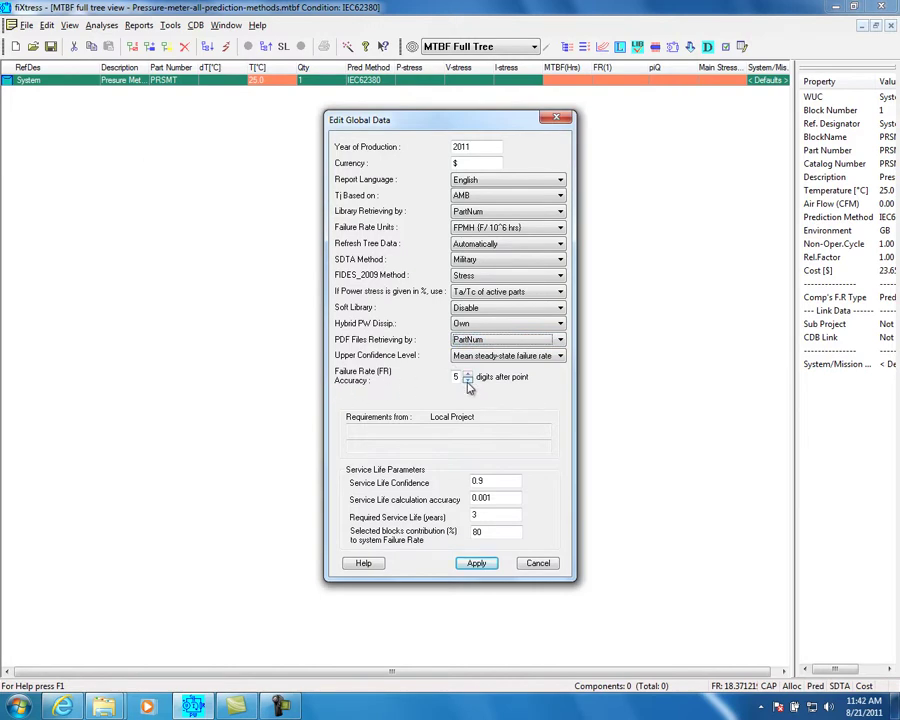
key("Return")
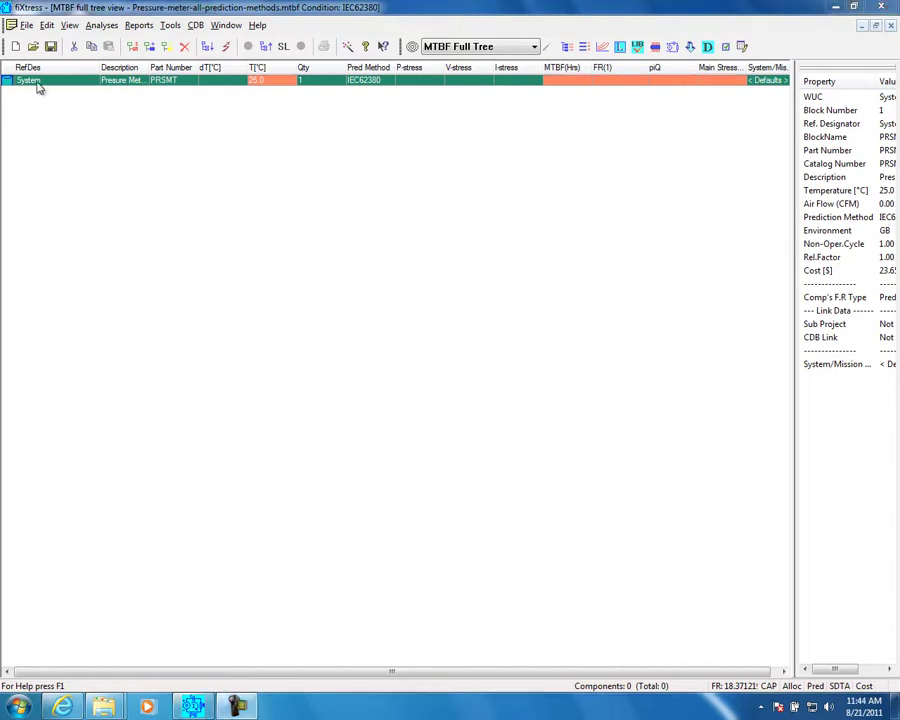
right_click(37, 88)
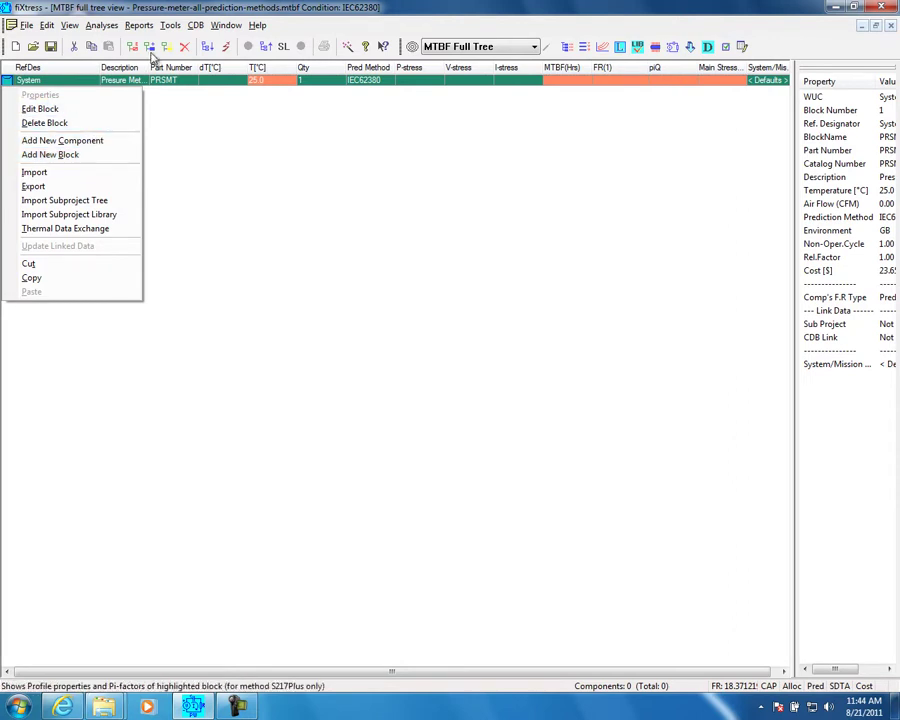
left_click(50, 154)
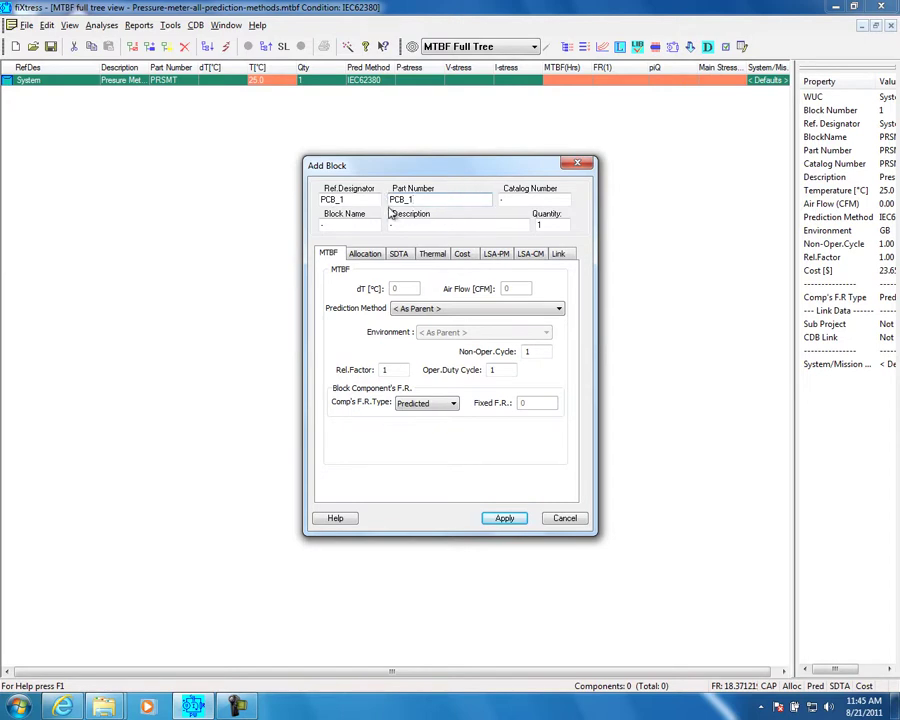
key("Return")
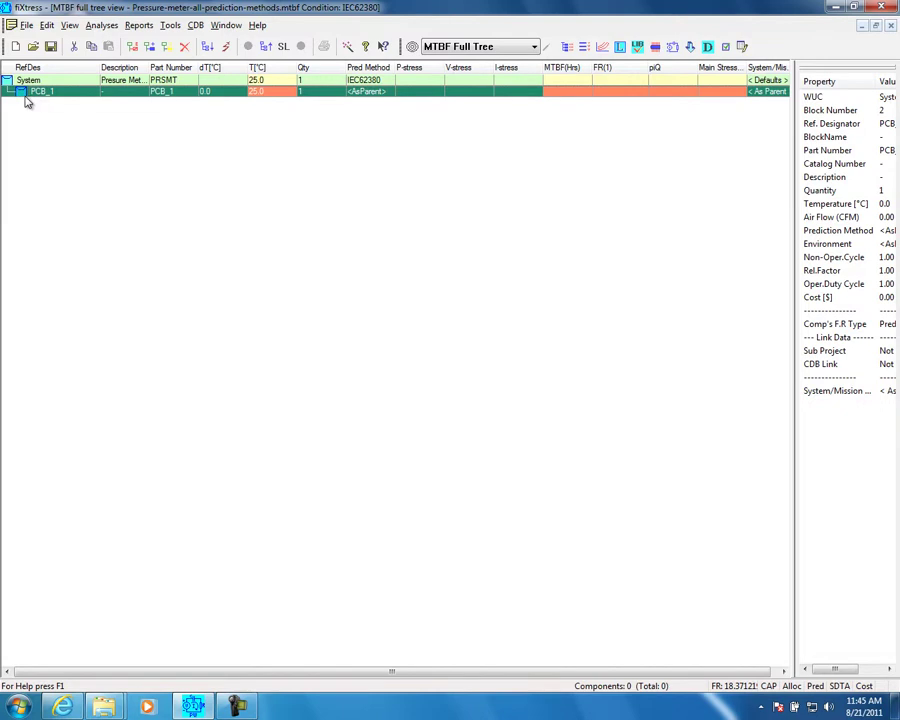
key("Up")
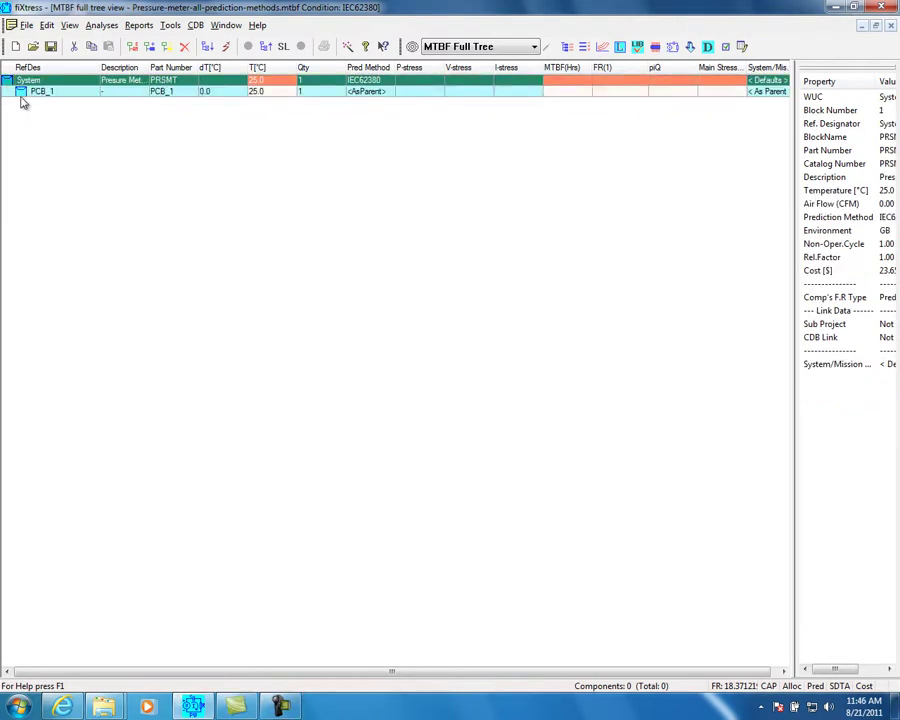
left_click(22, 93)
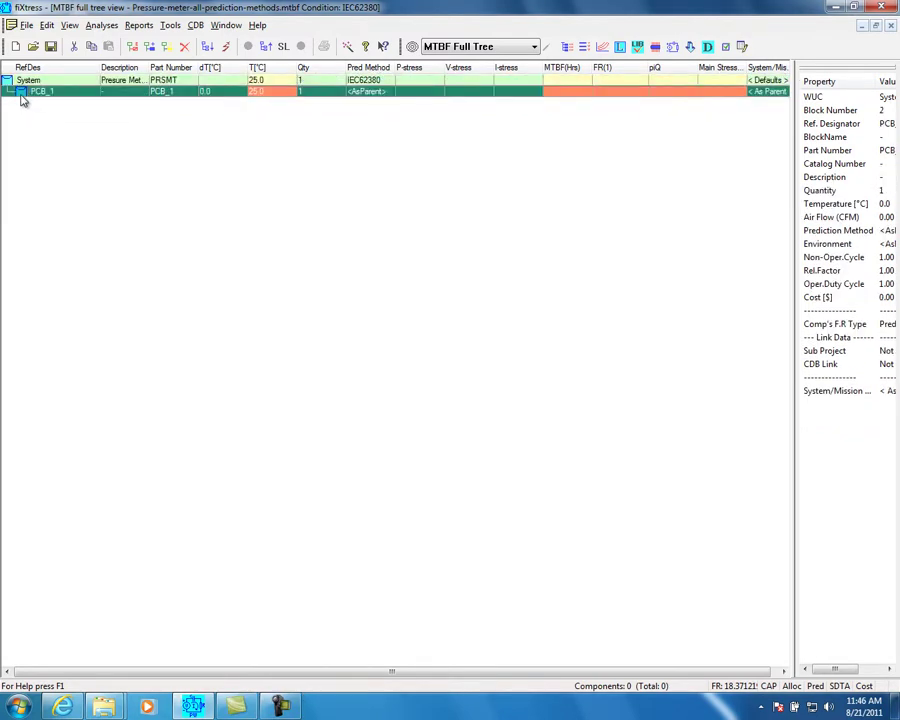
right_click(22, 96)
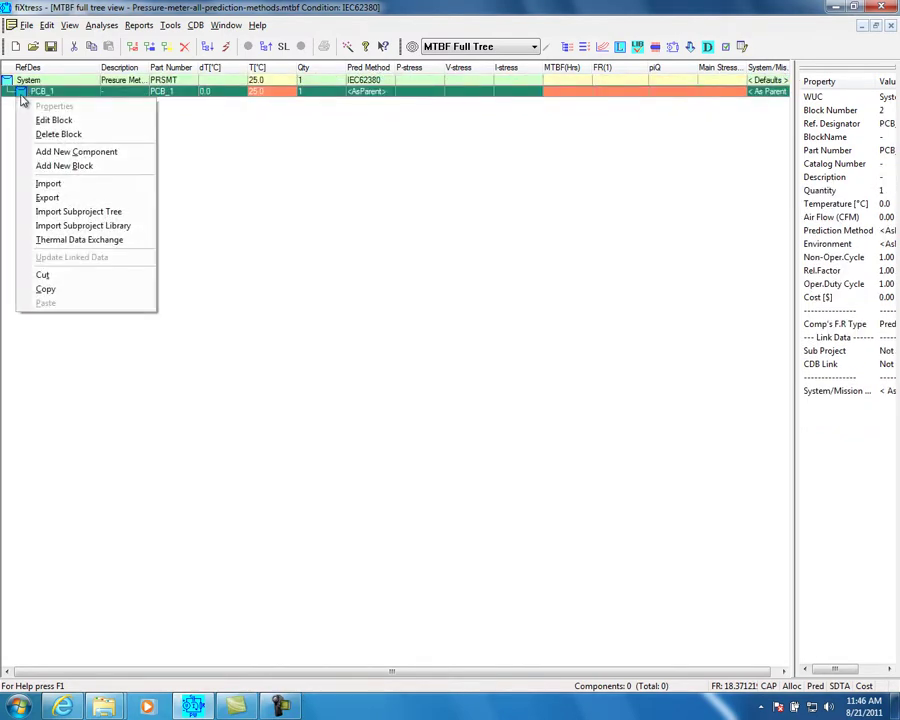
Step: Start an import into PCB_1 and load DSO_Bom.csv as the bill-of-materials file
left_click(48, 184)
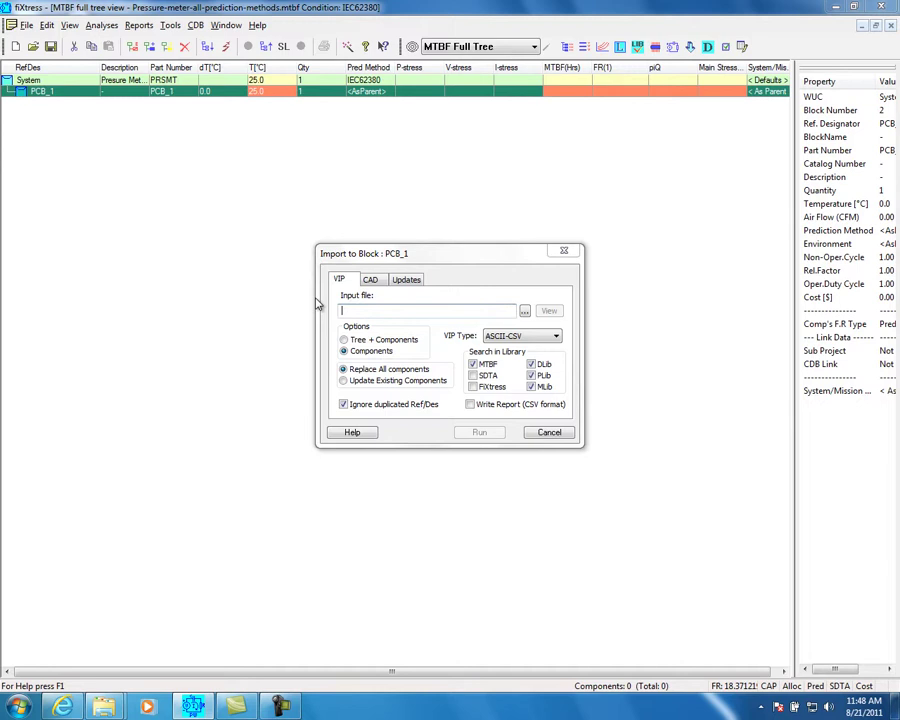
left_click(373, 281)
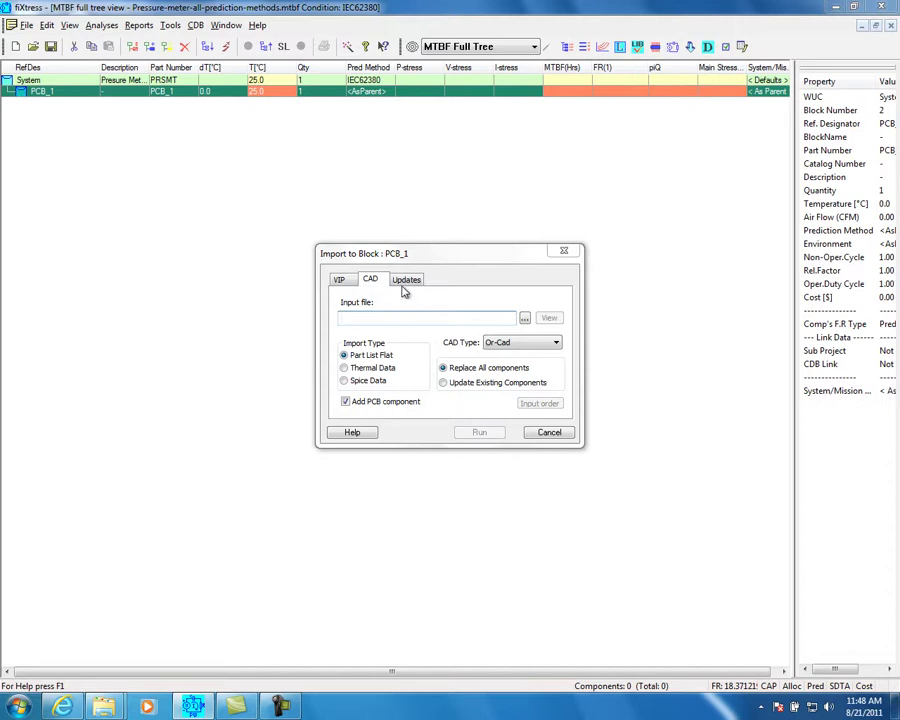
left_click(406, 283)
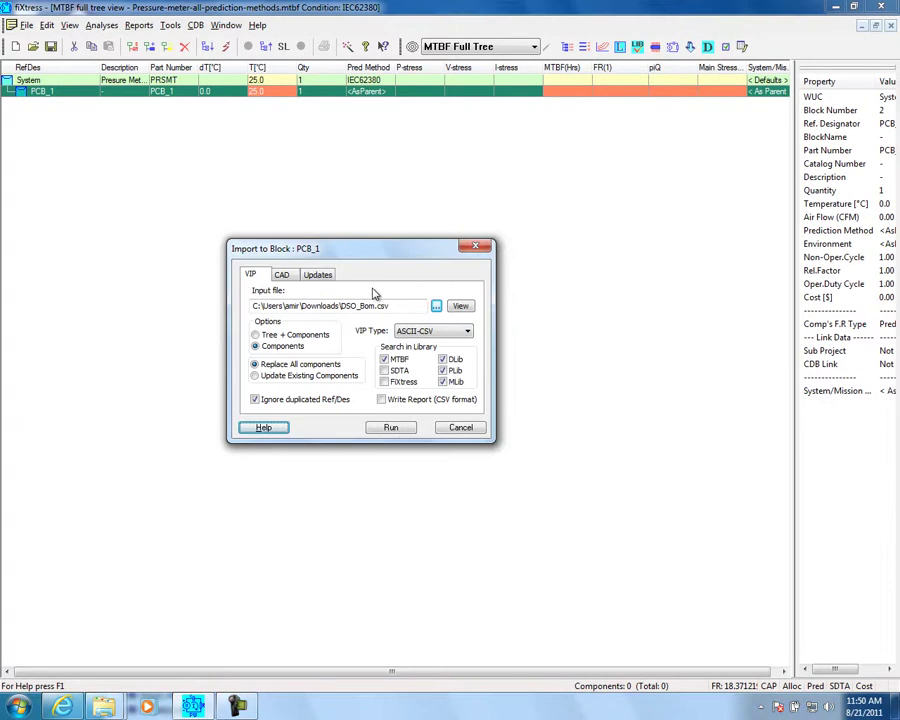
left_click(436, 302)
left_click(428, 257)
left_click(617, 652)
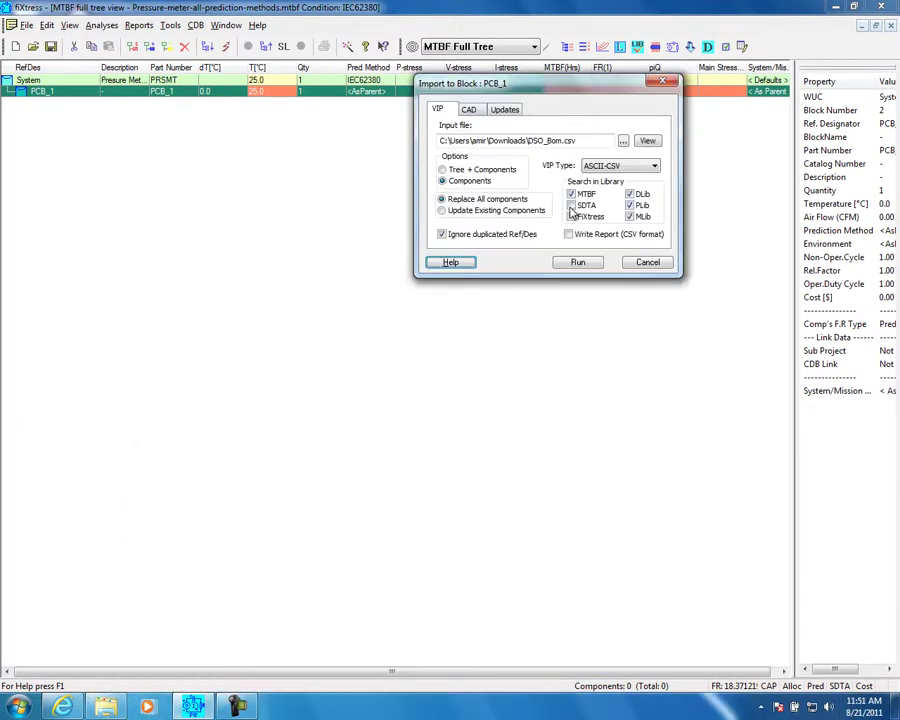
Step: Include the SDTA library search, run the import replacing all existing components, and confirm success
left_click(571, 205)
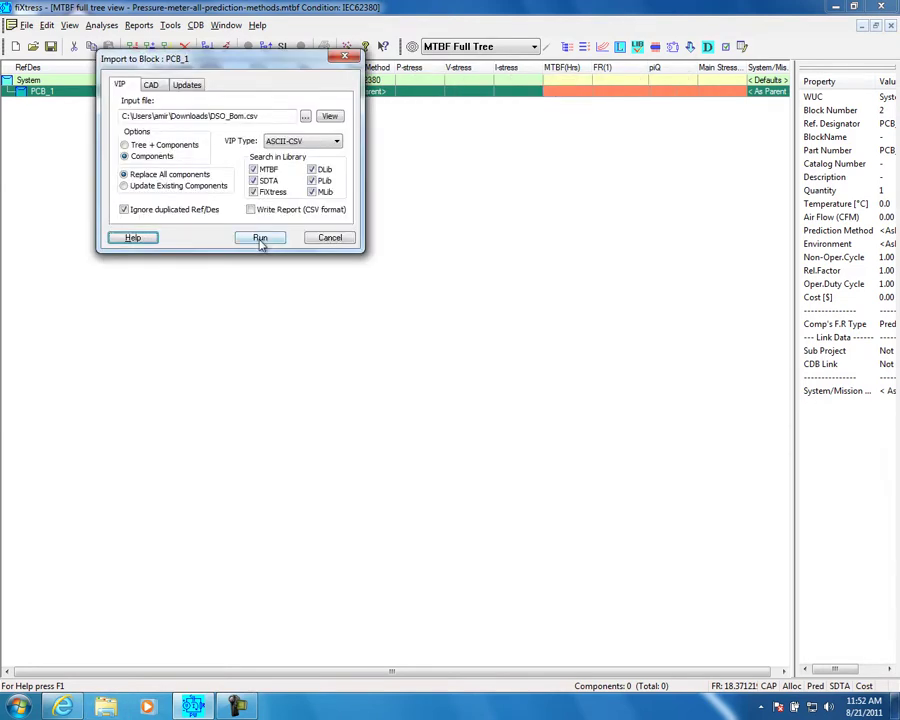
left_click(262, 238)
left_click(270, 195)
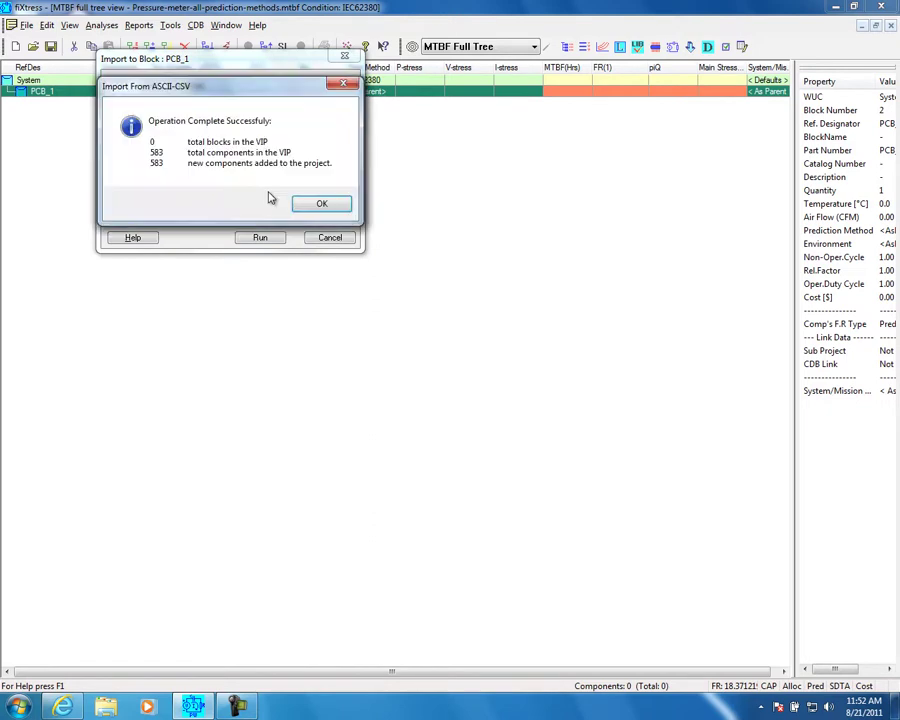
left_click(307, 208)
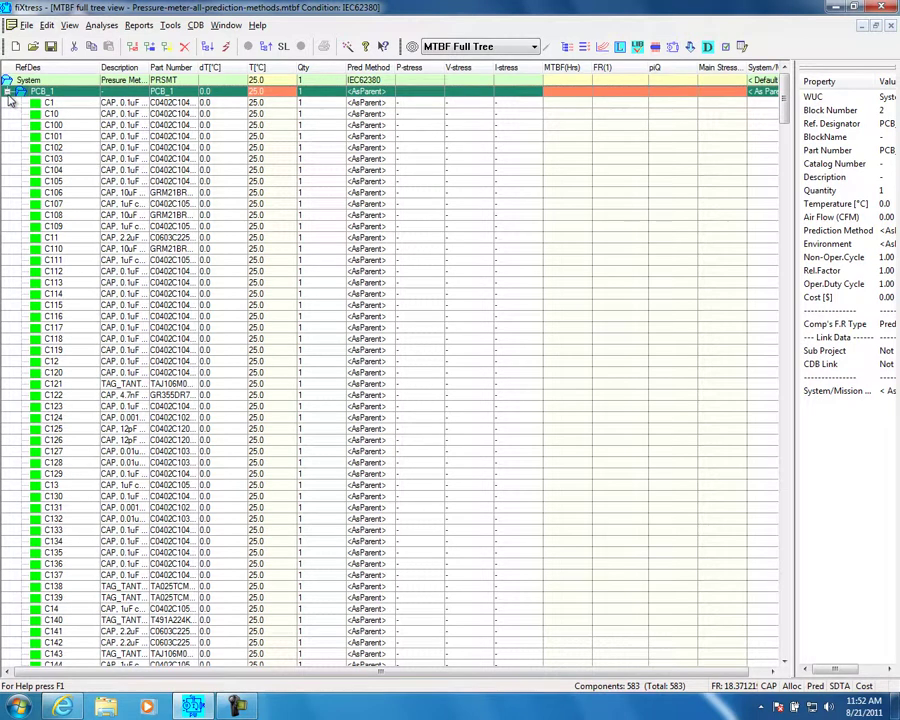
Step: Refresh the PCB_1 list and run Check BOM With Library, adding missing parts to the library
left_click(8, 92)
left_click(8, 92)
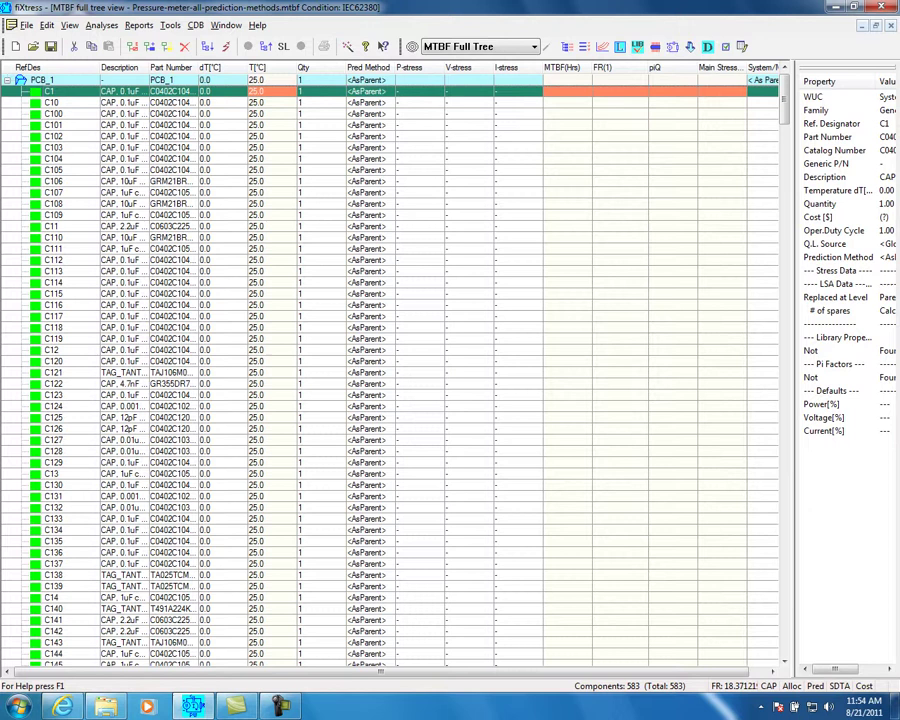
left_click(636, 47)
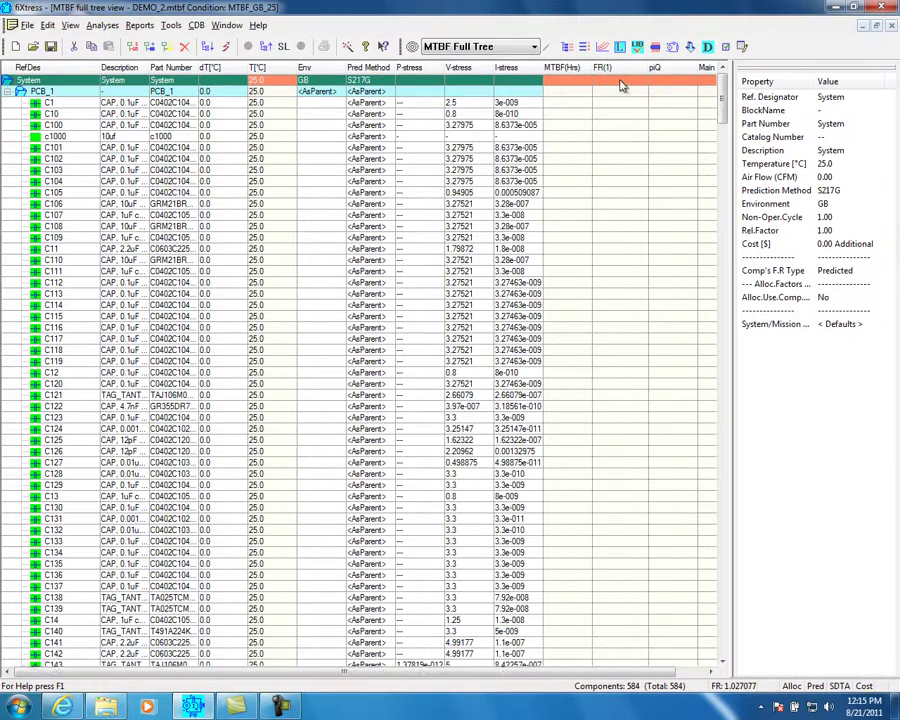
left_click(622, 46)
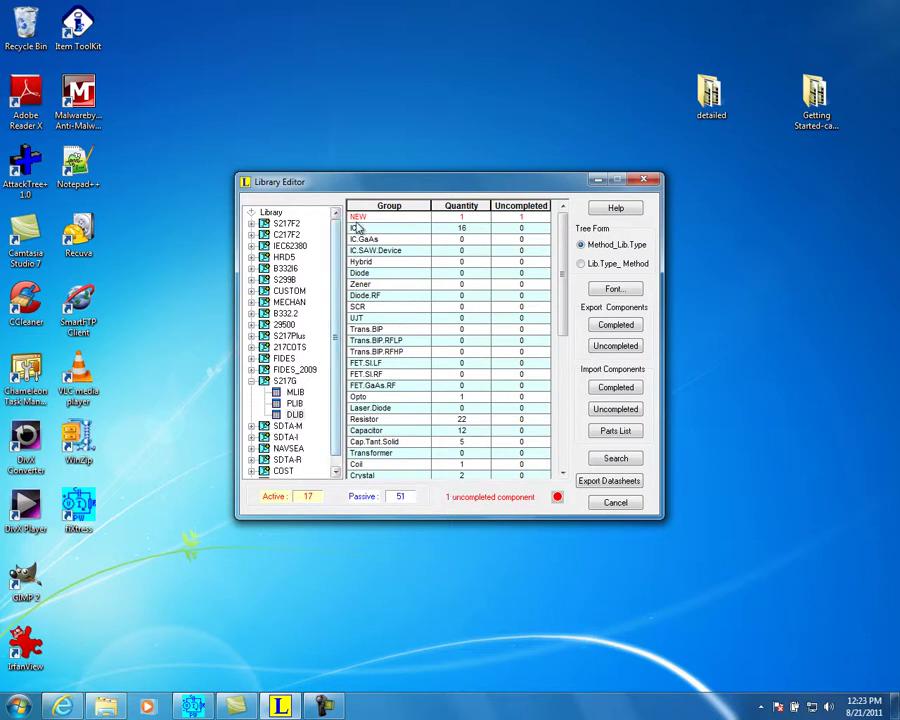
Step: Move new part T1000 (10K) from the NEW group to Family Resistor and Group Resistor
left_click(364, 218)
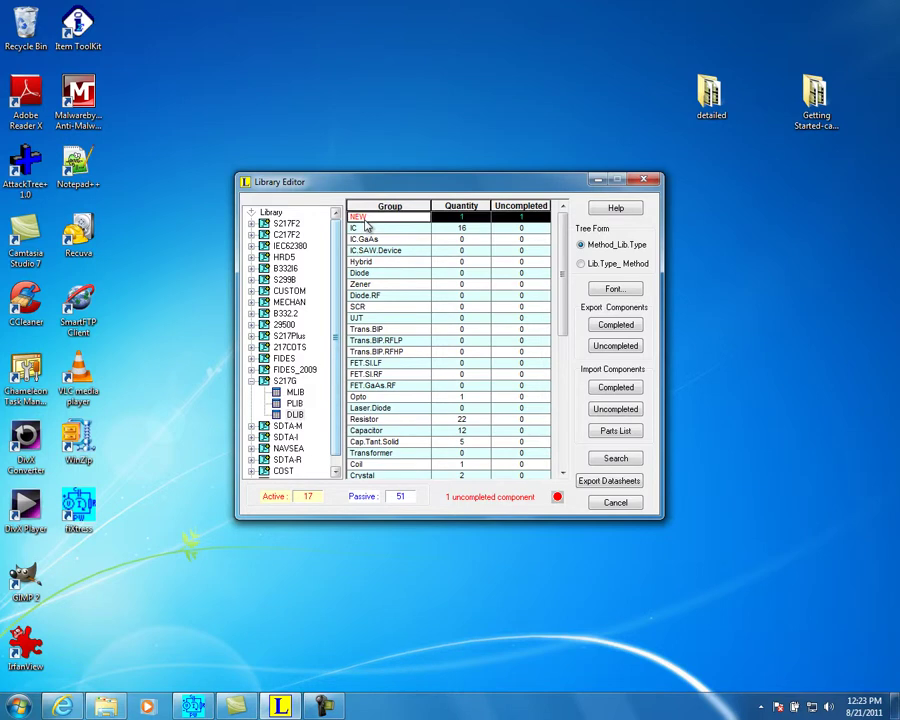
double_click(366, 220)
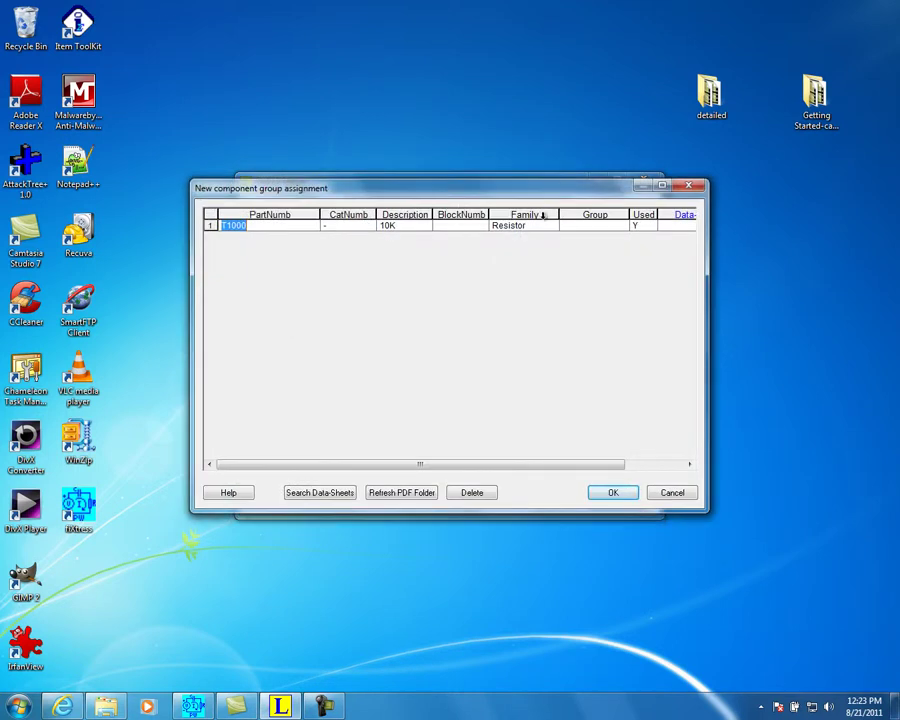
left_click(548, 226)
left_click(551, 227)
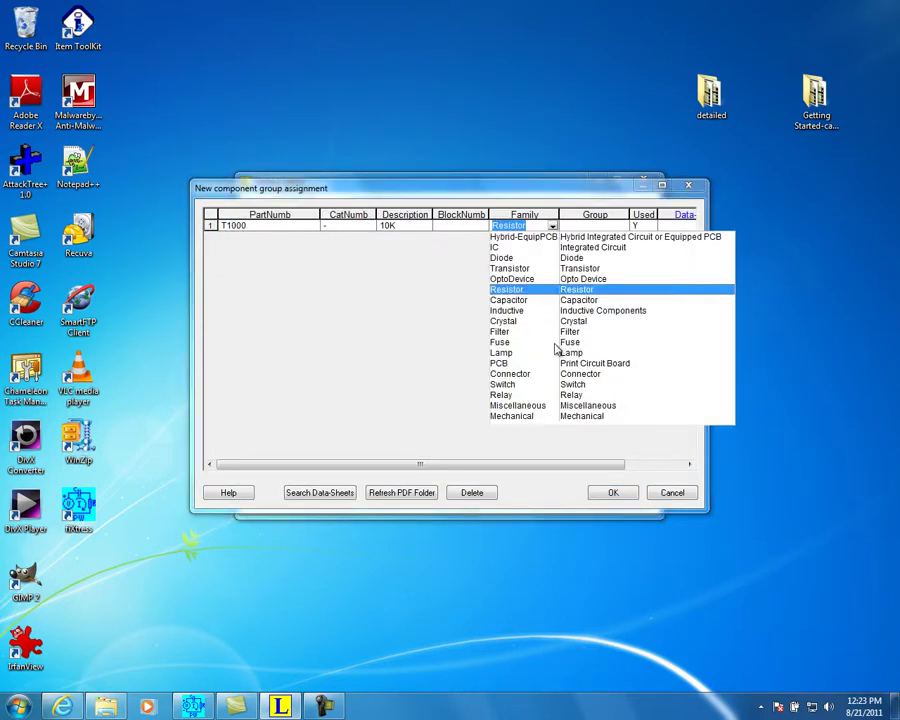
left_click(558, 290)
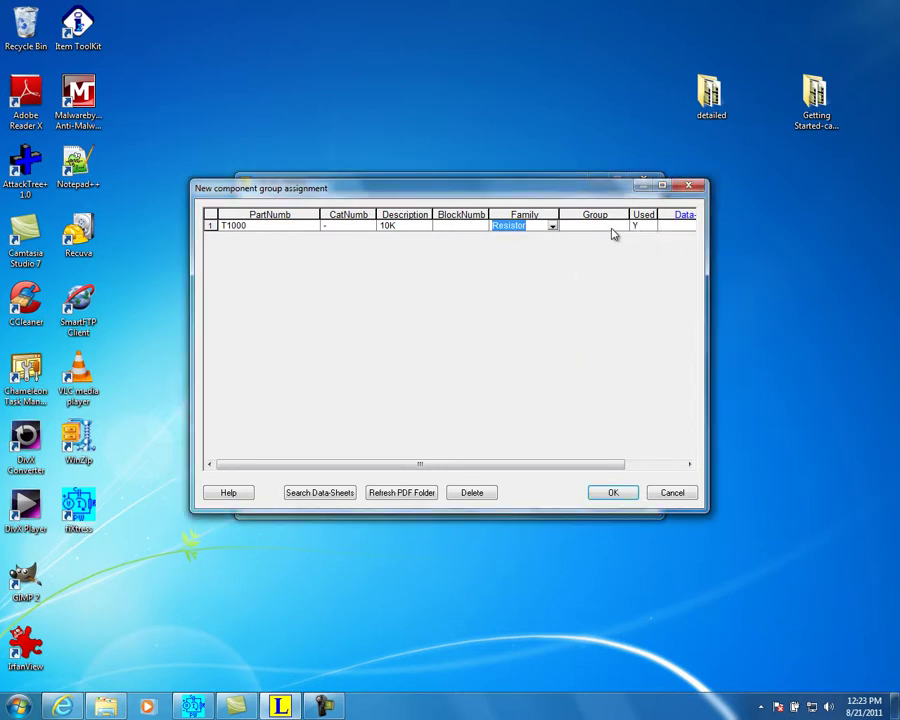
left_click(622, 227)
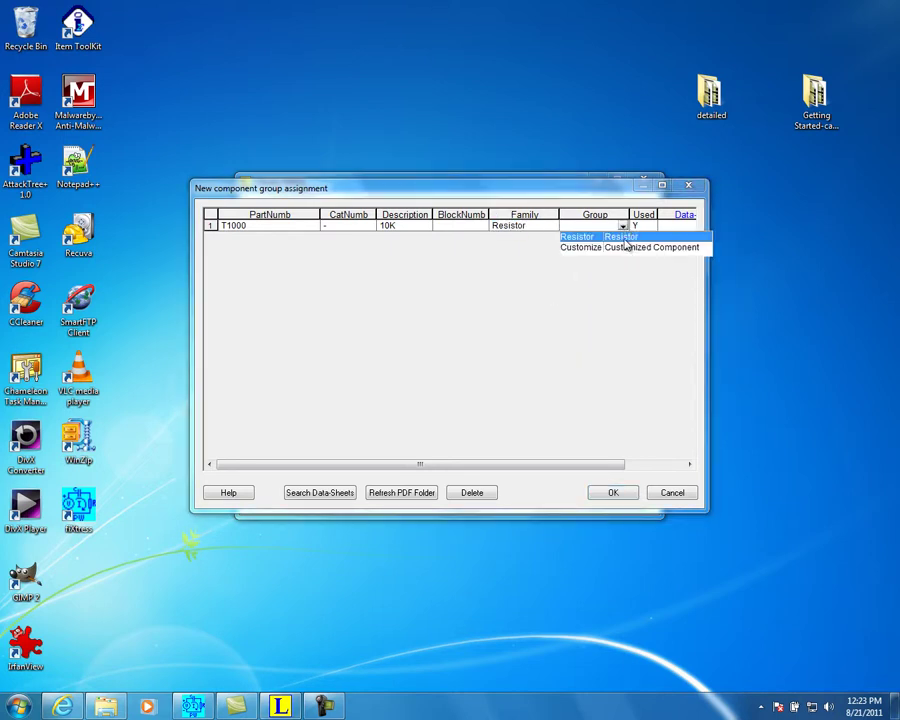
left_click(626, 240)
left_click(618, 495)
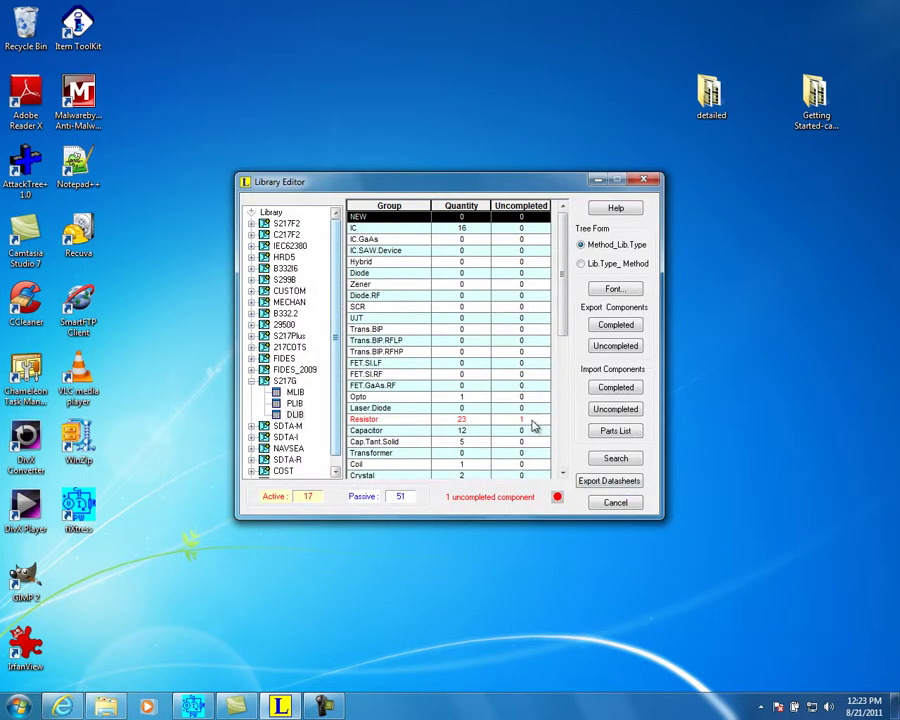
Step: Open the Resistor group, commit the T1000 record with default values, and close the table
double_click(498, 420)
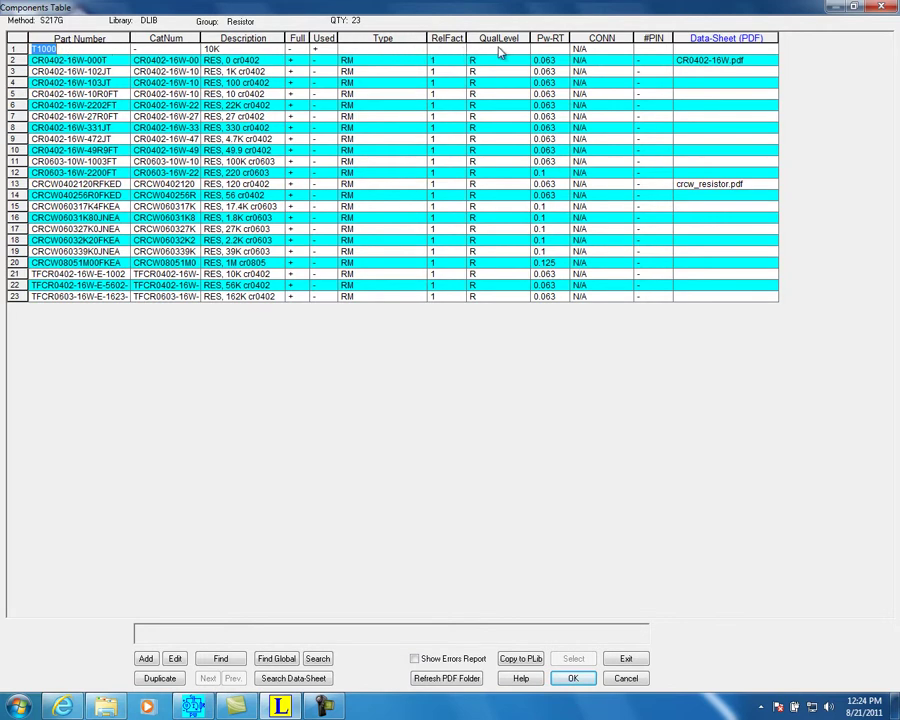
left_click(548, 52)
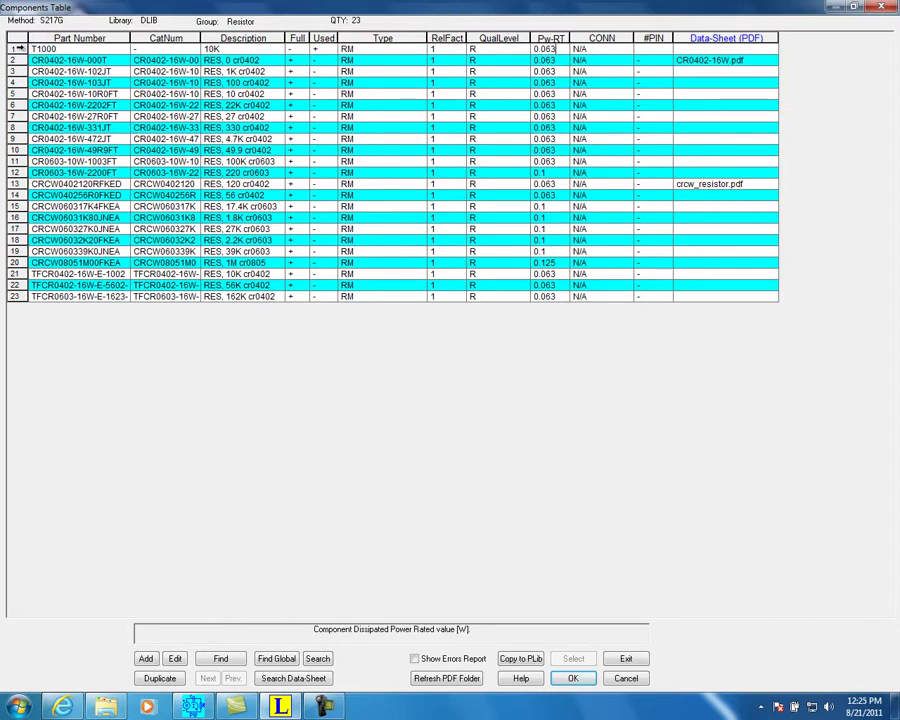
left_click(15, 49)
key("Return")
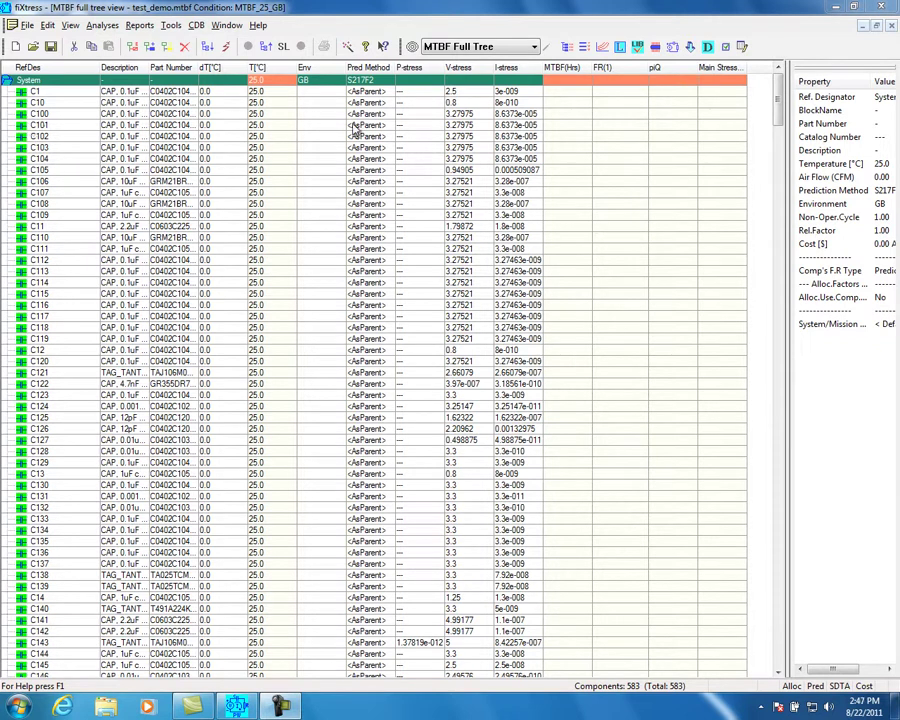
Step: Generate the XML MC - MTBF Comp's & Blocks (Sub-Tree) report for the full system
left_click(347, 48)
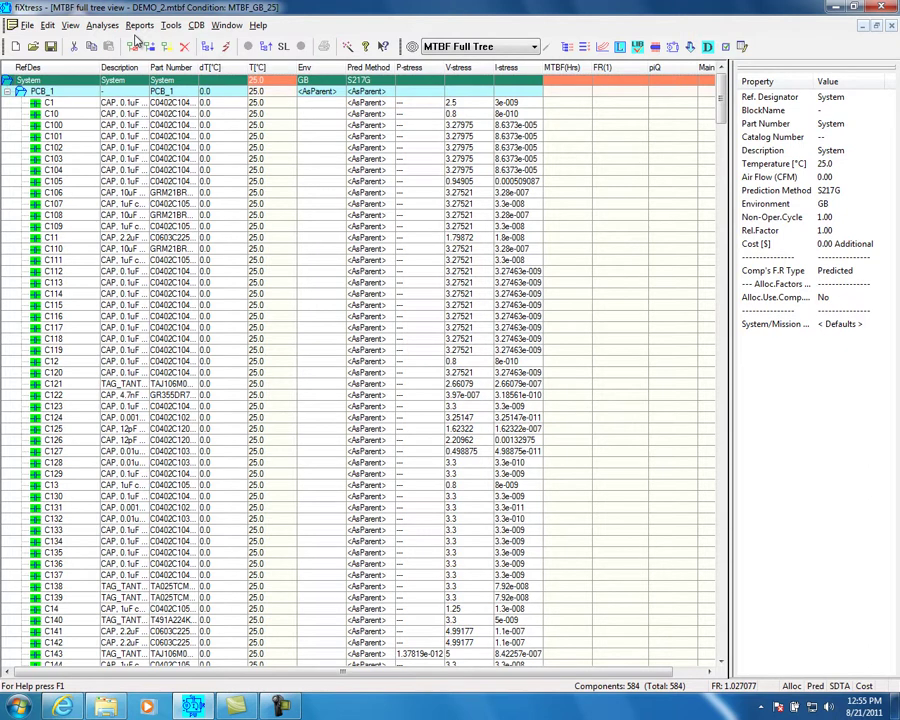
left_click(139, 25)
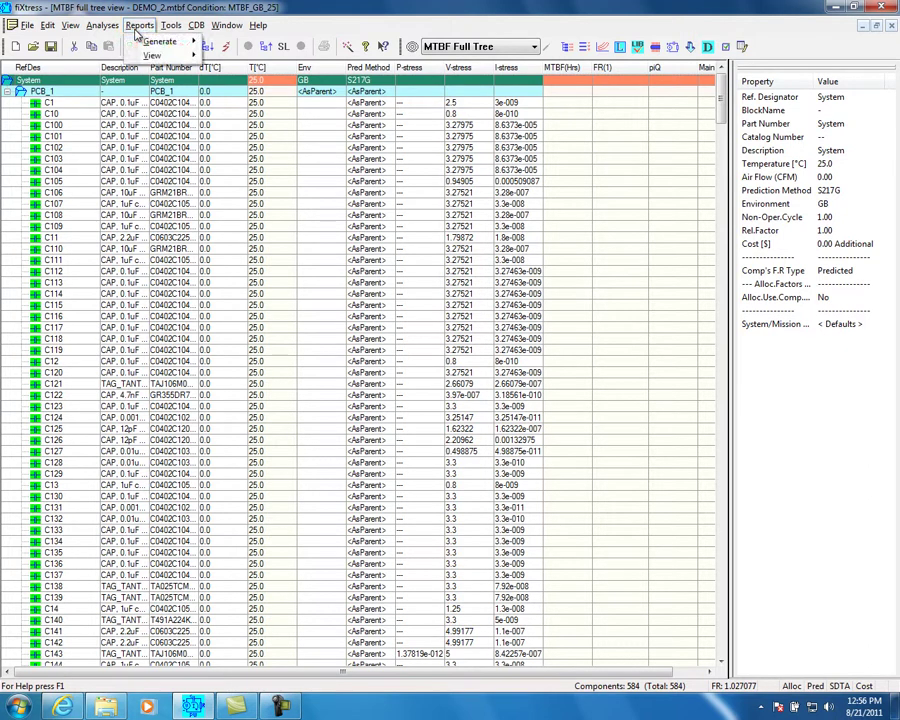
mouse_move(147, 48)
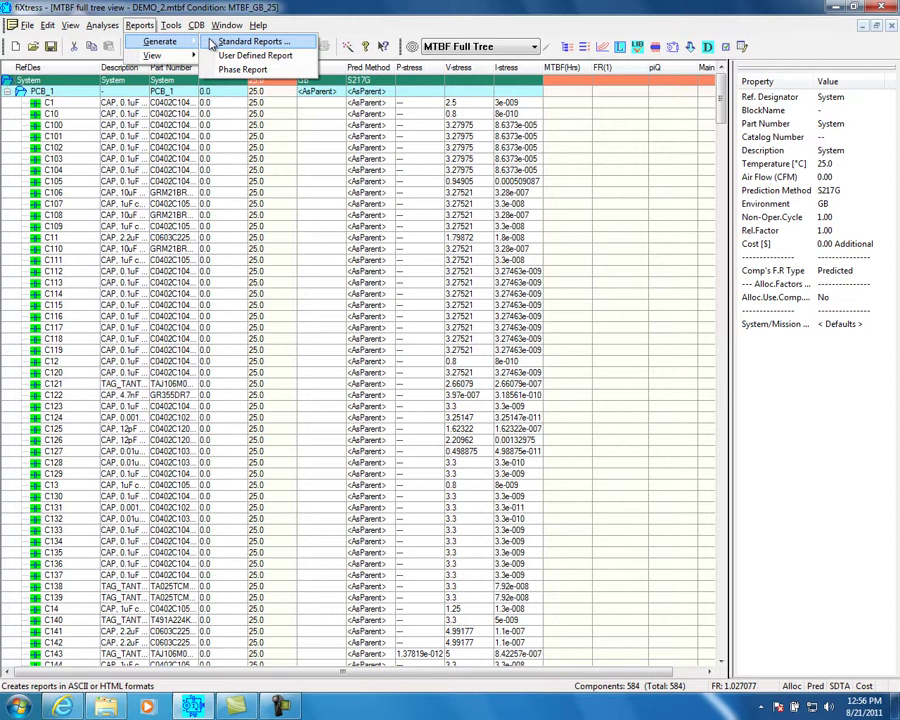
left_click(250, 42)
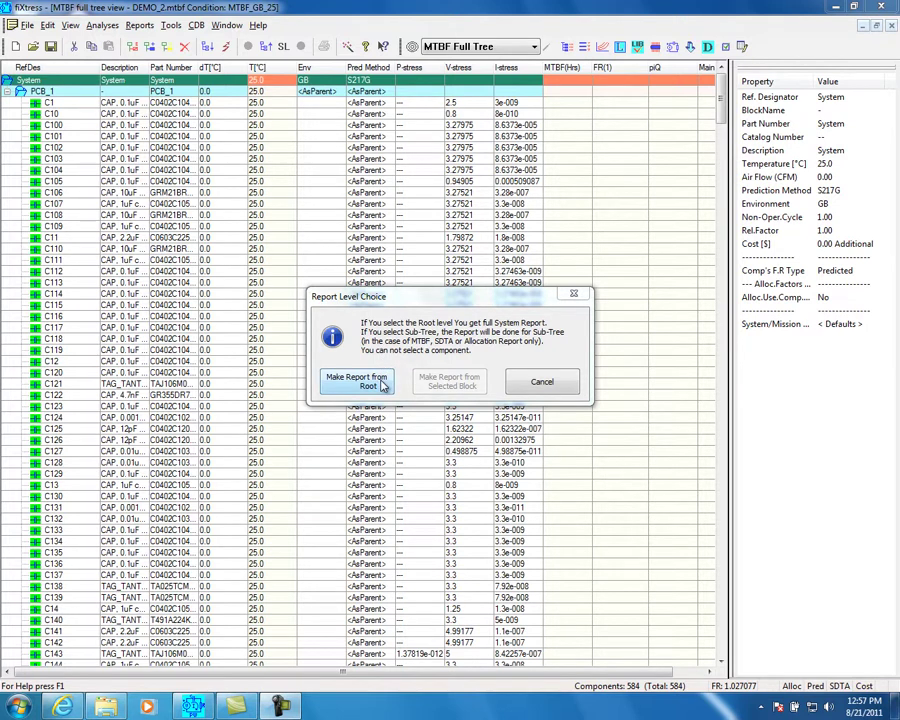
left_click(380, 386)
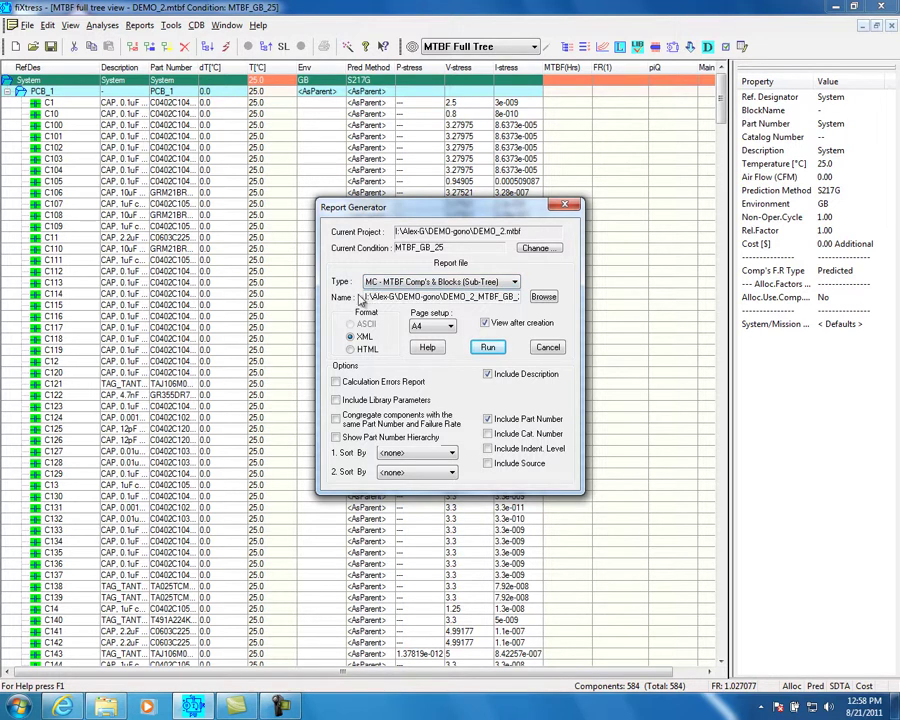
left_click(485, 348)
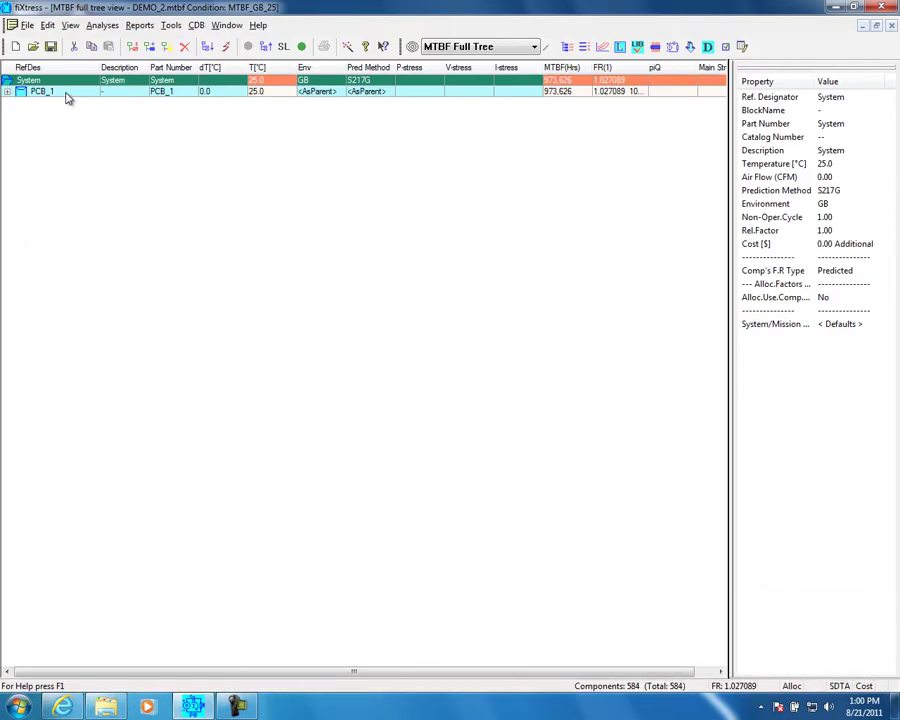
Step: Open Stress Simulation for the PCB_1 block and dismiss the Stress Simulation Wizard
left_click(66, 95)
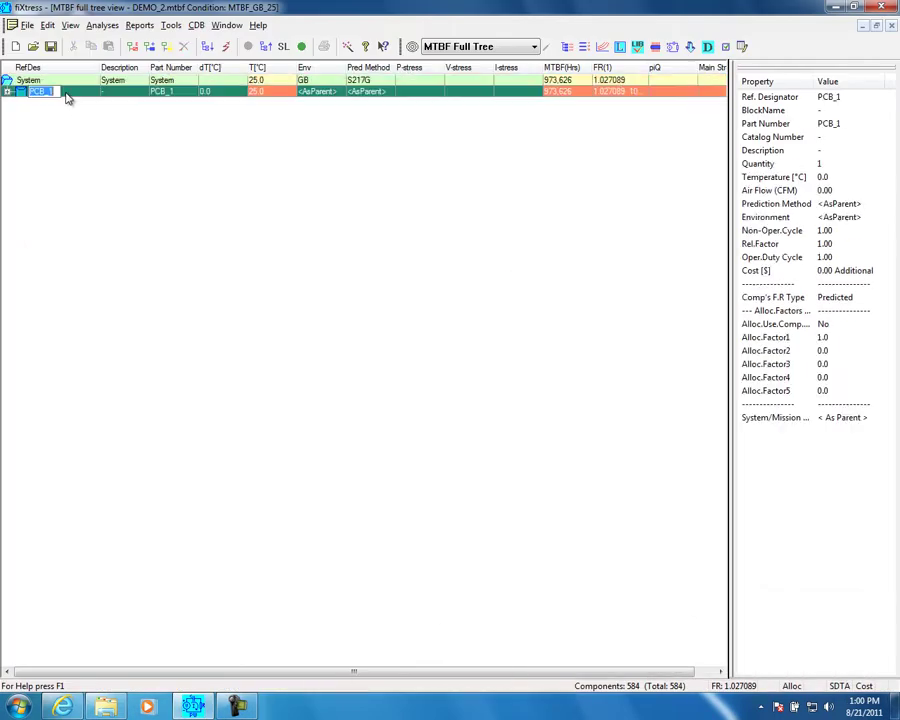
left_click(672, 47)
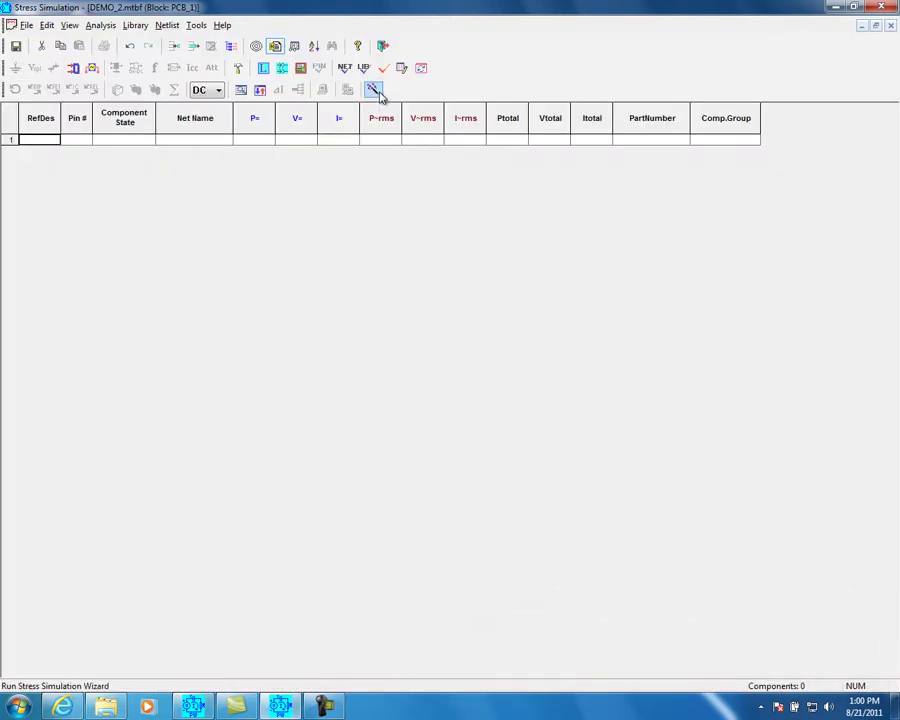
left_click(377, 91)
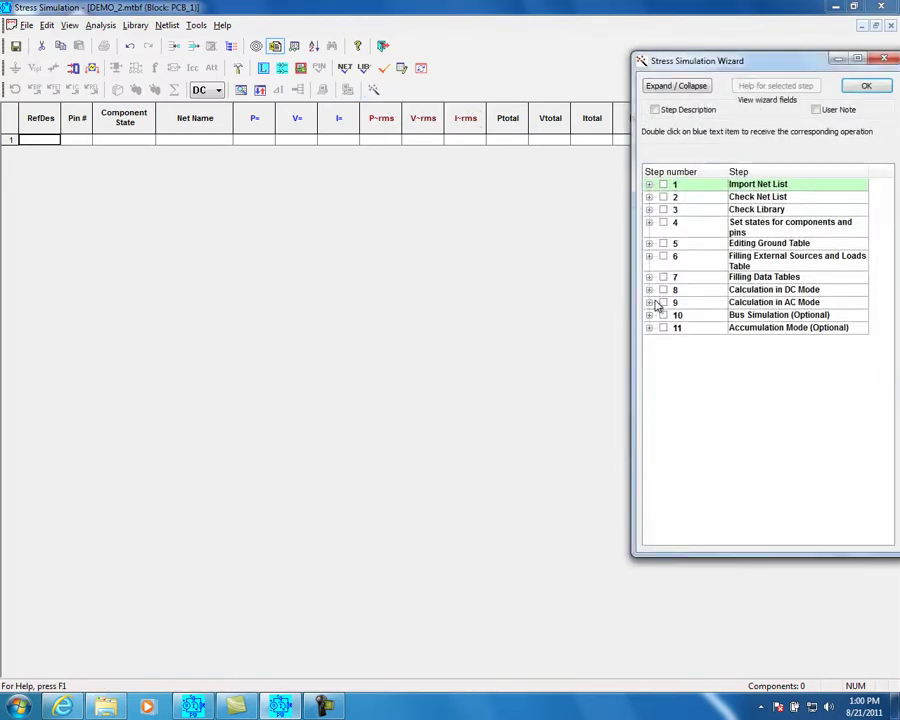
left_click(40, 185)
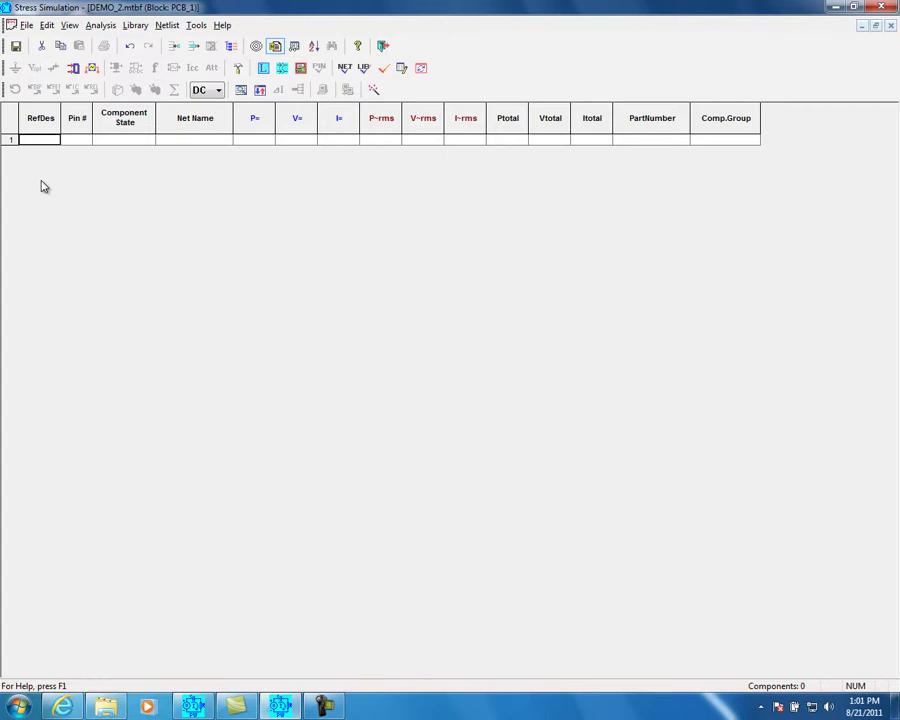
Step: Import the nets.nets_20 CSV netlist into PCB_1 and acknowledge the success message
left_click(27, 26)
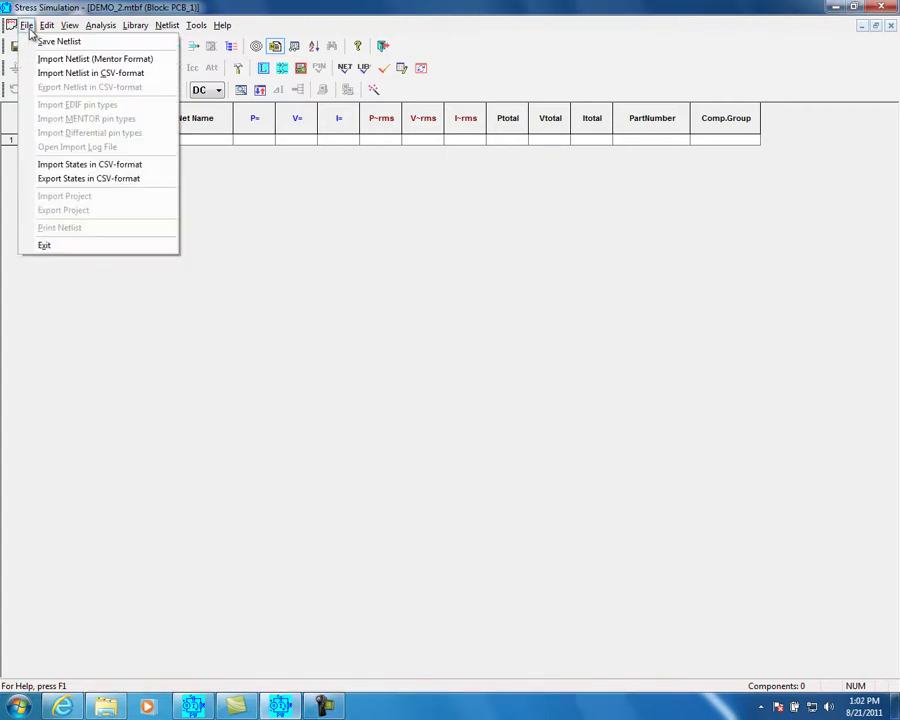
left_click(40, 79)
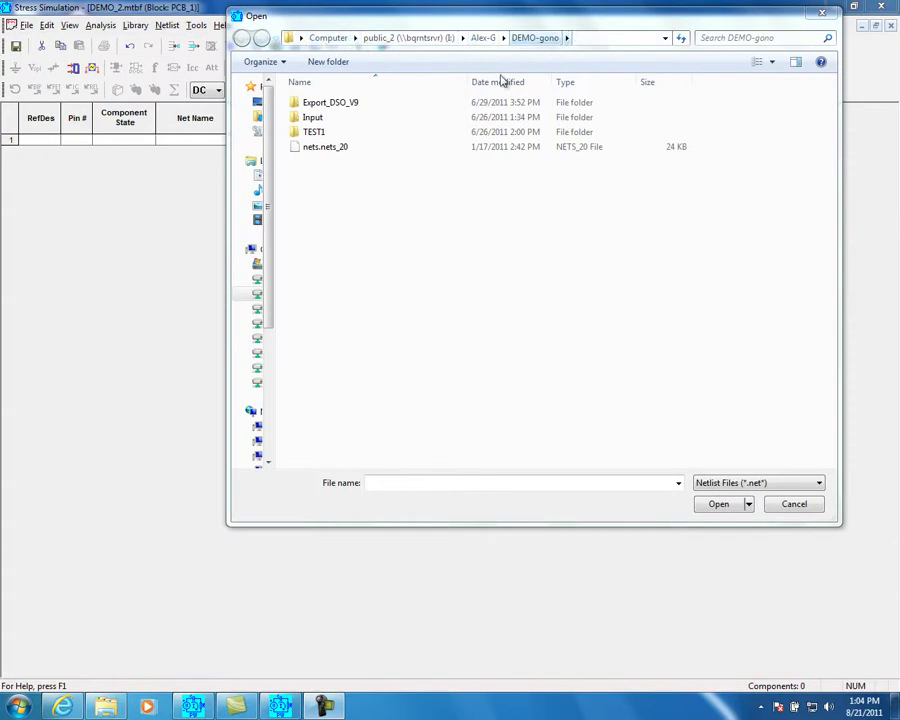
left_click(362, 150)
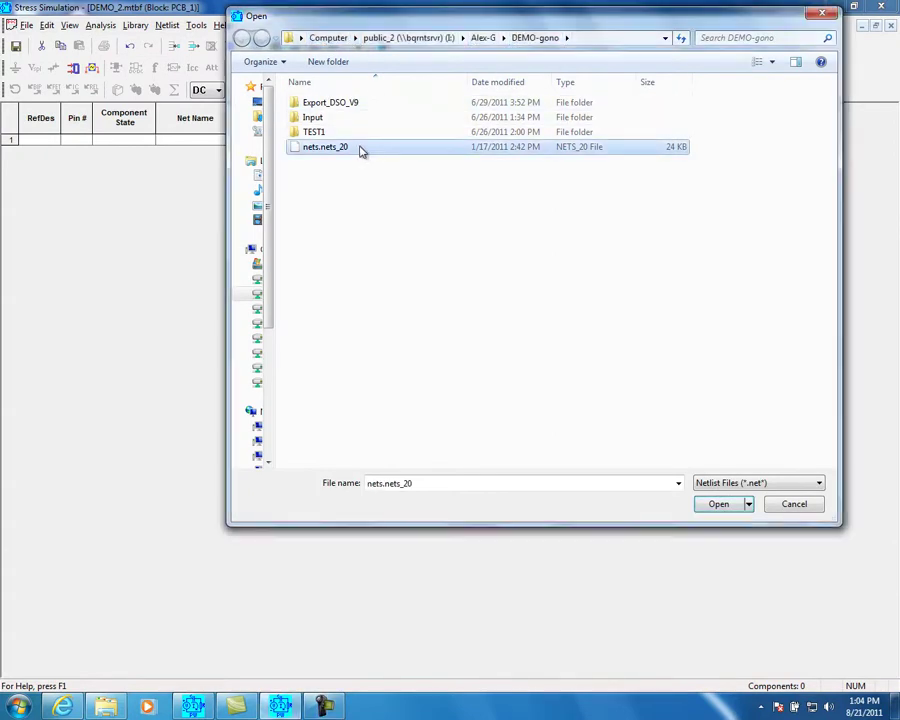
left_click(716, 506)
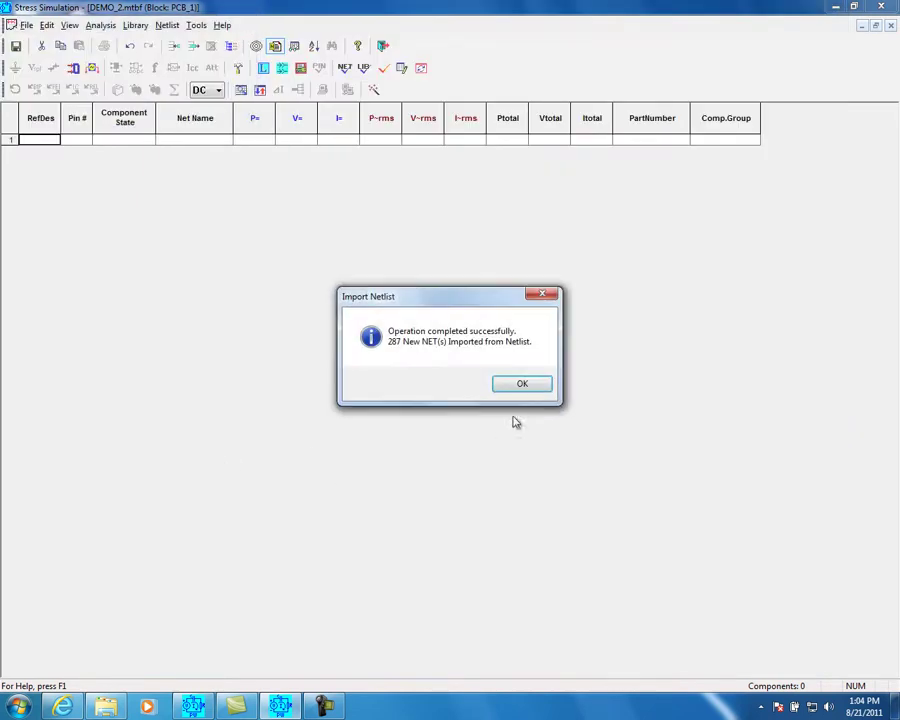
left_click(534, 388)
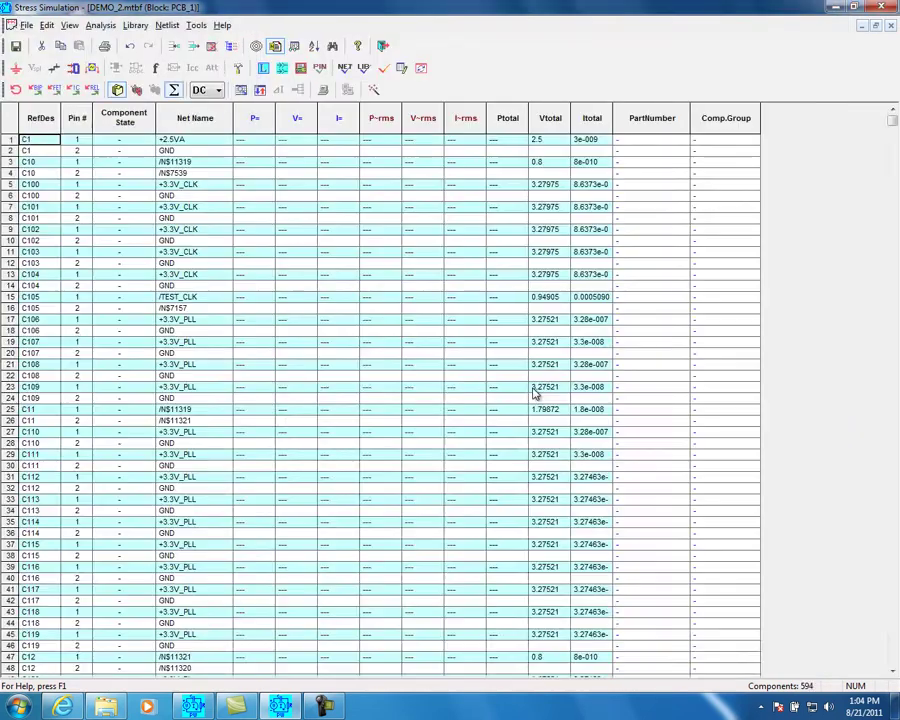
Step: Check C1's component state, sort pins by Ptotal both ways, then restore the original order
left_click(120, 140)
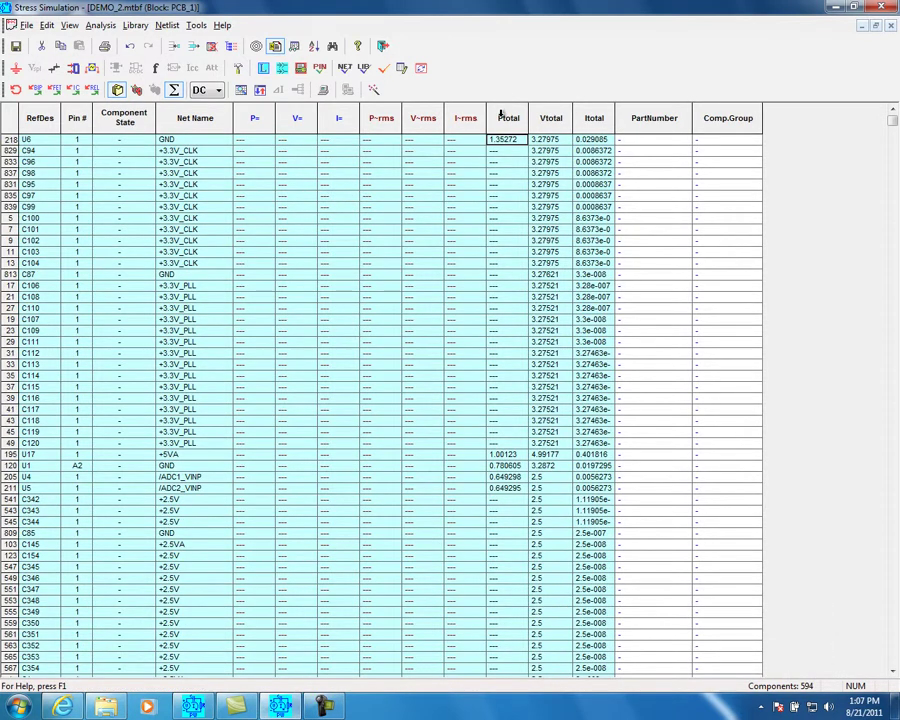
left_click(501, 116)
left_click(501, 116)
left_click(11, 127)
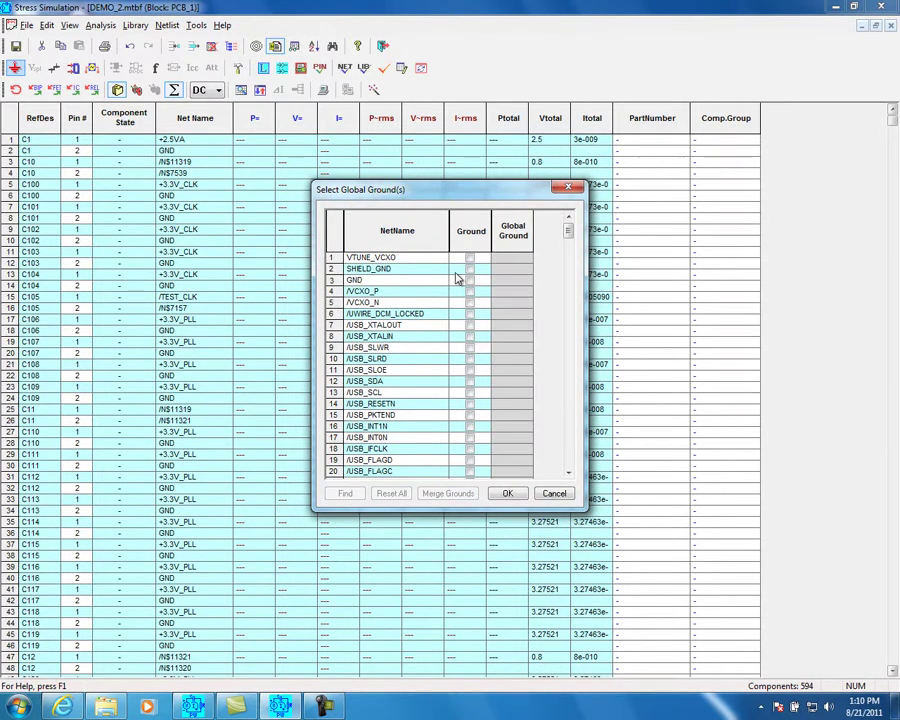
Step: Mark GND and SHIELD_GND as ground nets and merge the grounds
left_click(469, 280)
left_click(469, 269)
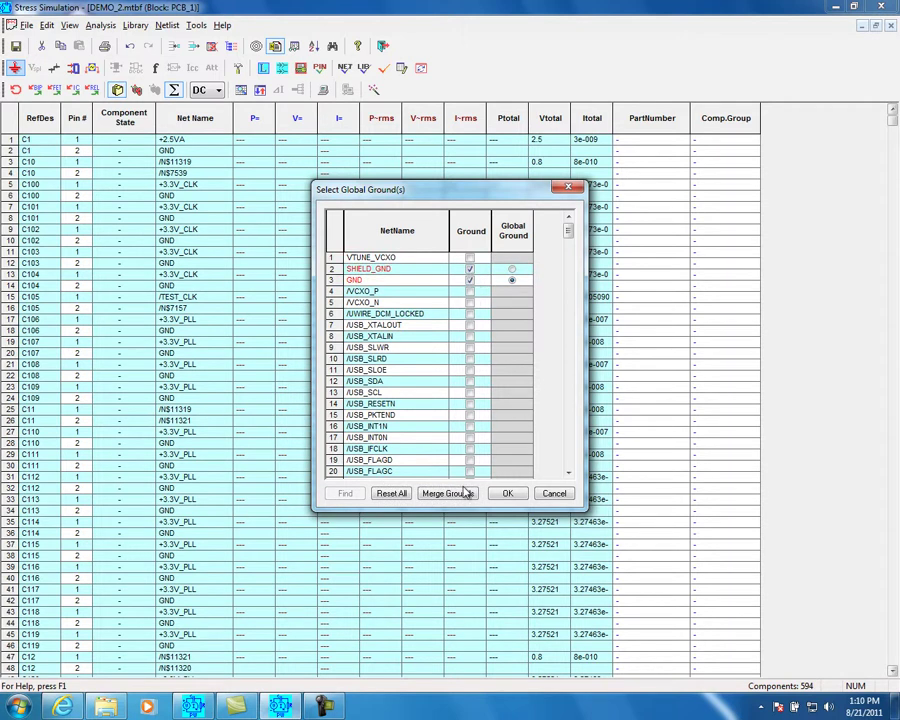
left_click(447, 494)
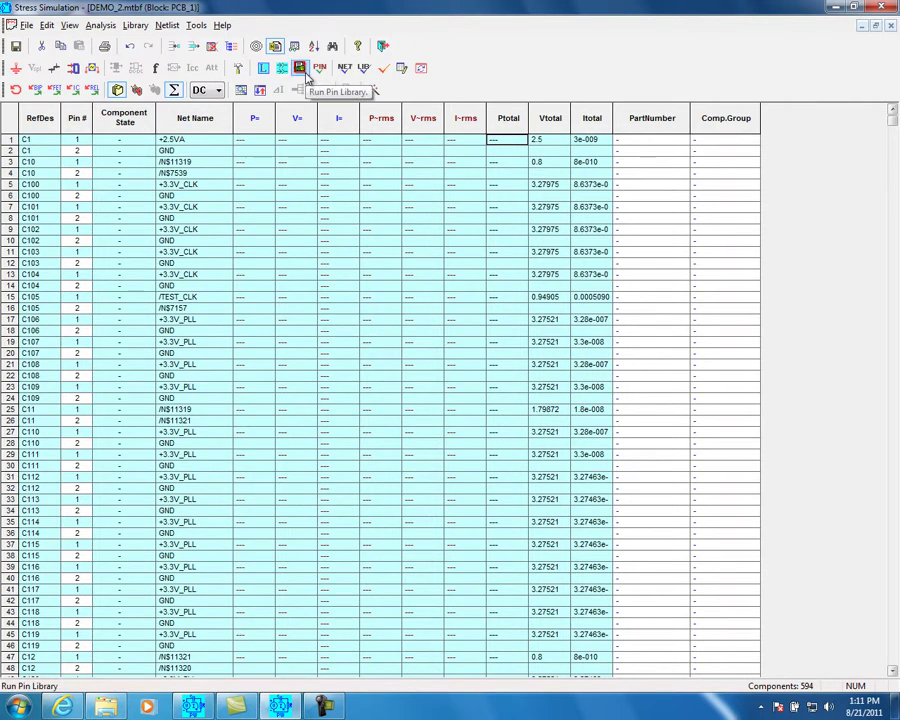
Step: Add new part 24LC64 to the Design pin library and bring up its pin table
left_click(305, 74)
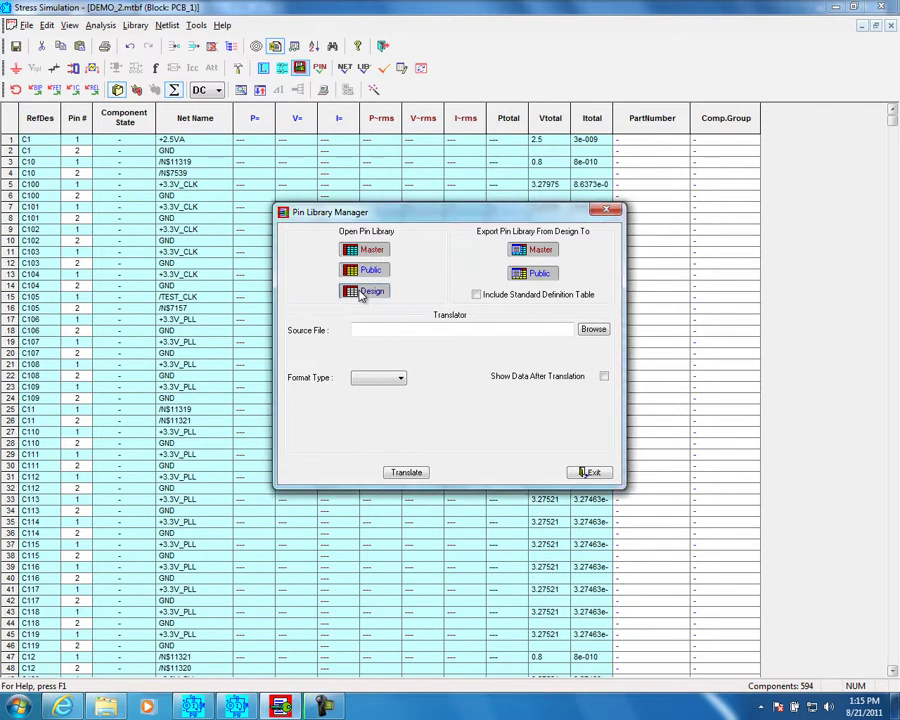
left_click(362, 292)
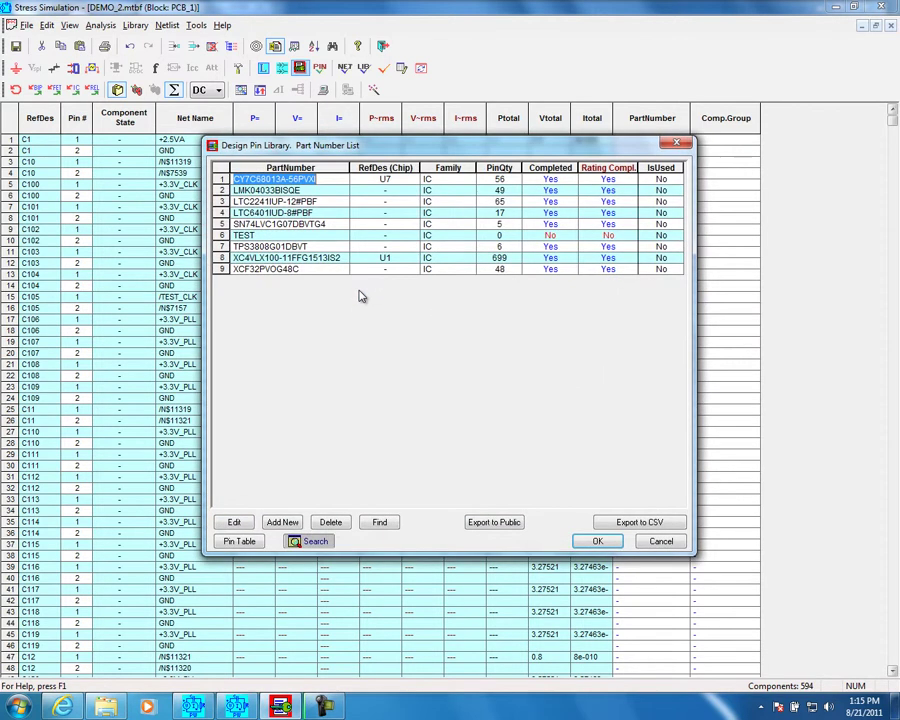
left_click(284, 522)
type("24LC64")
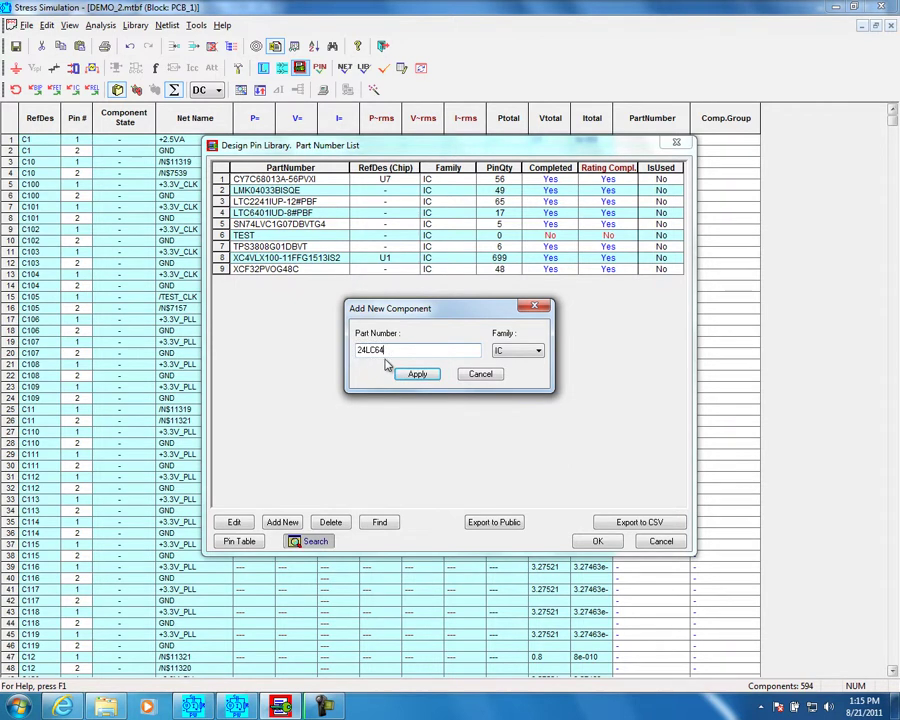
left_click(417, 376)
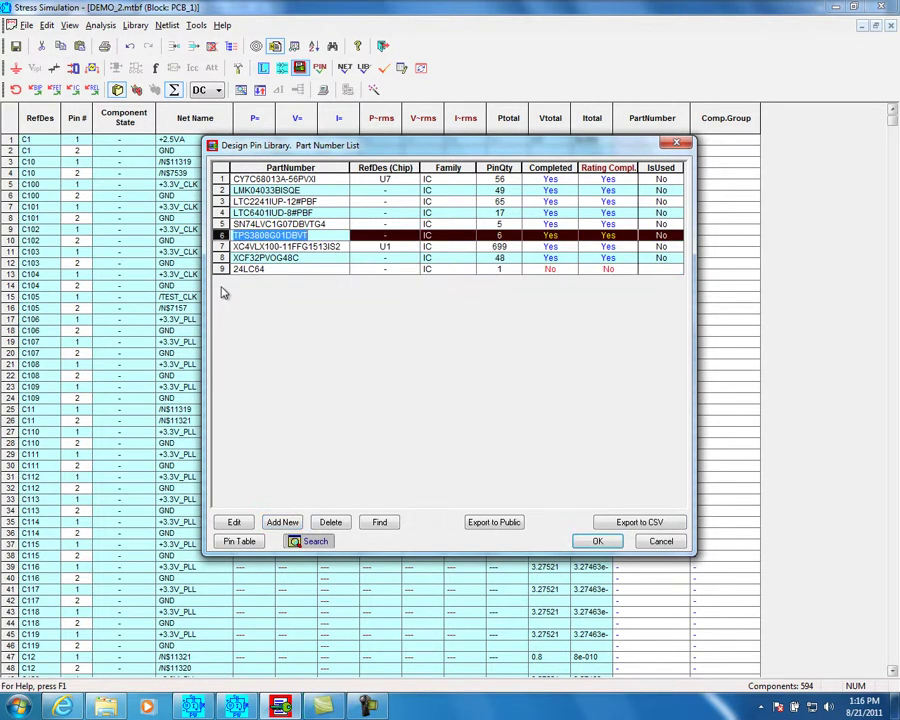
left_click(258, 541)
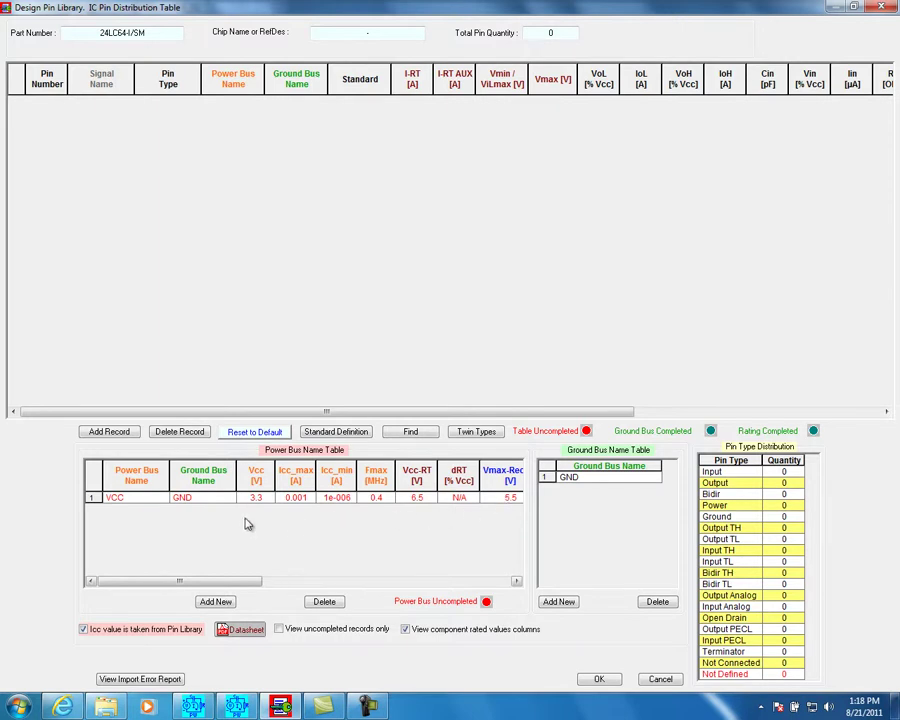
Step: Add pin A0 on the VCC/GND power bus with pin type Output
left_click(110, 497)
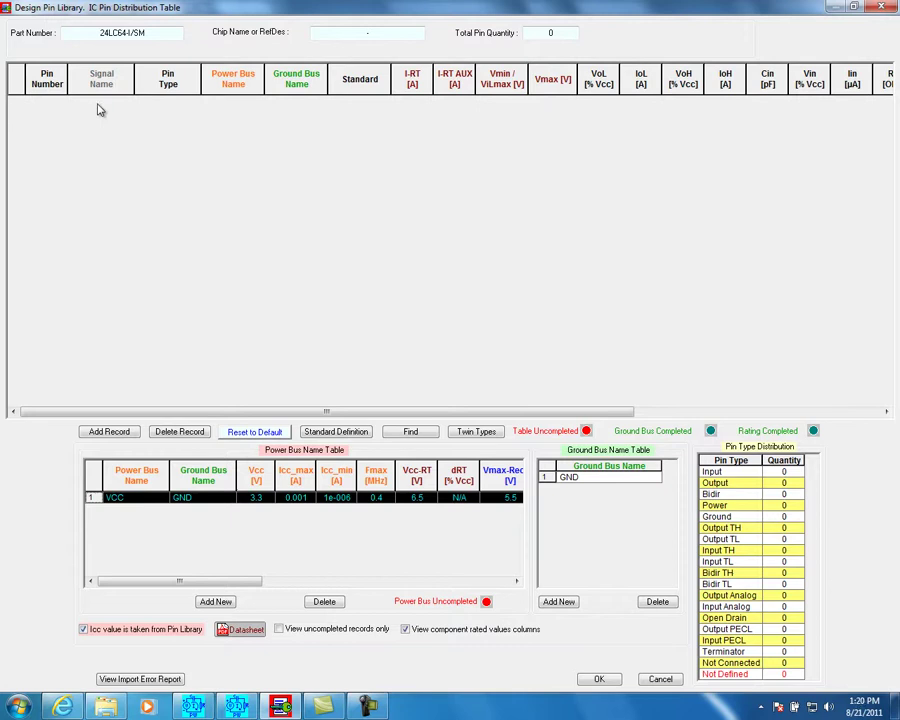
left_click(167, 105)
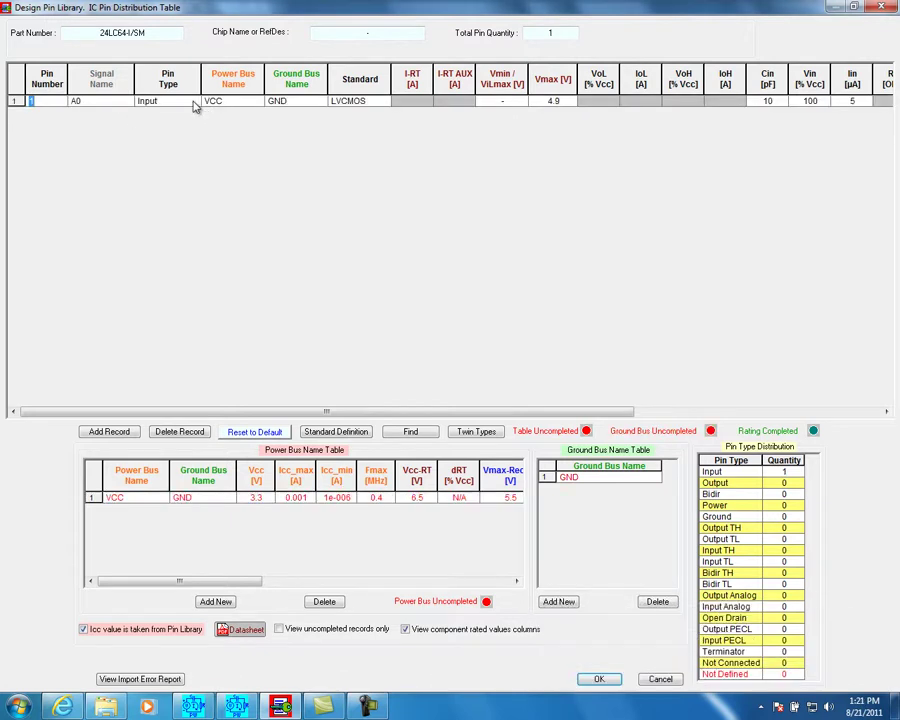
left_click(194, 102)
left_click(185, 133)
left_click(194, 101)
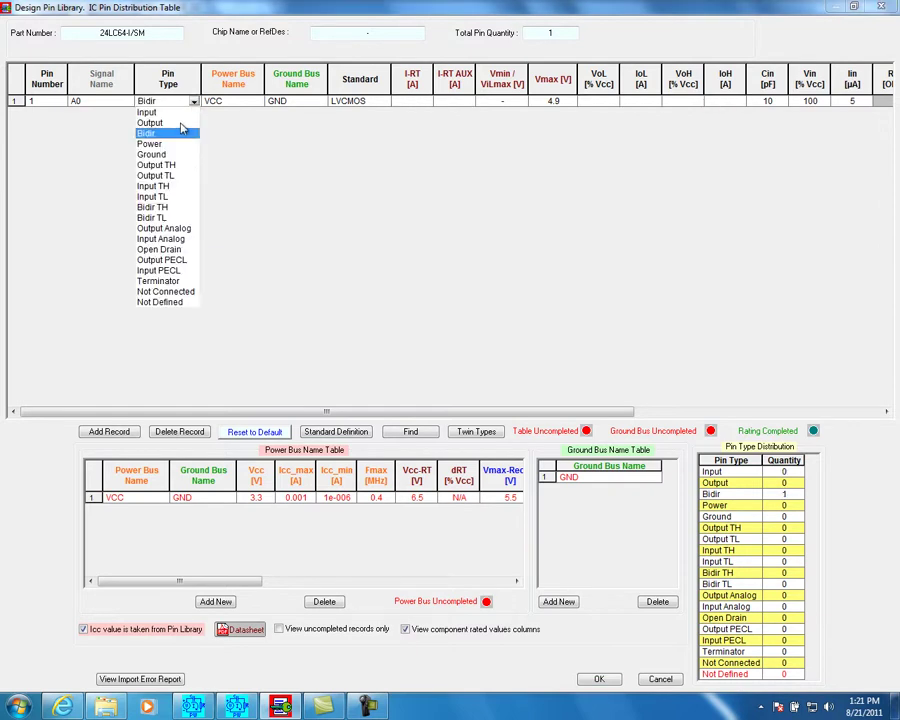
left_click(183, 123)
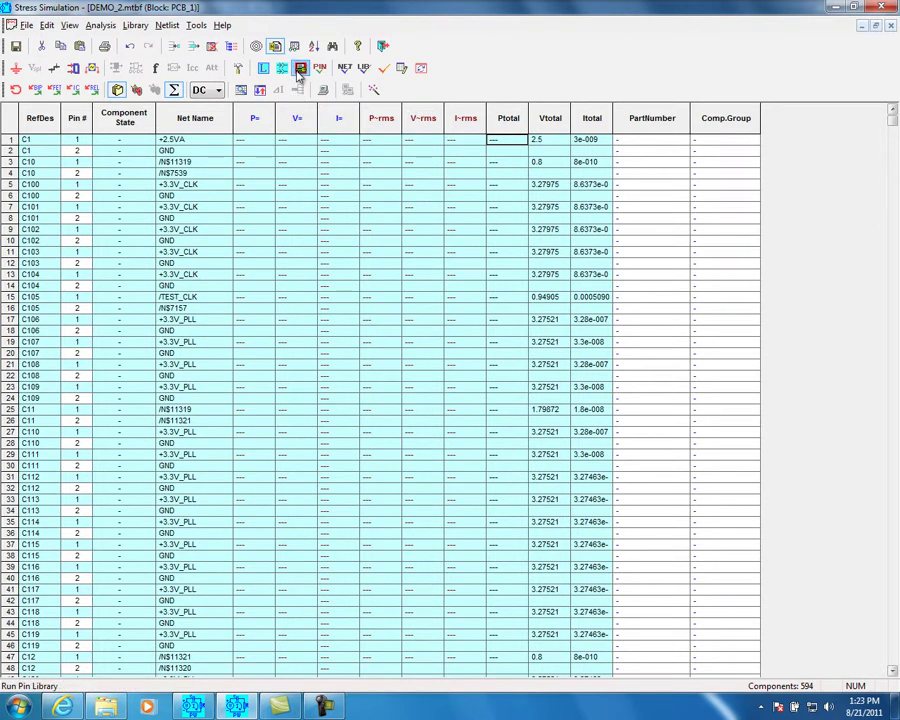
Step: Translate PIN_LIB\24LC64.csv into the design pin library using the CSV Bulk format
left_click(299, 70)
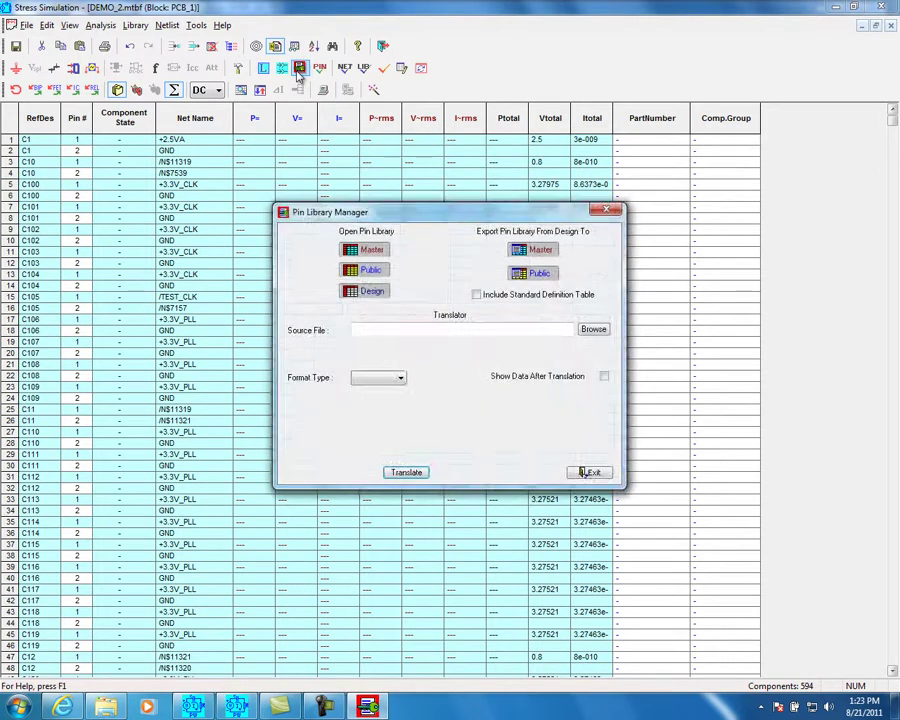
left_click(592, 329)
left_click(362, 320)
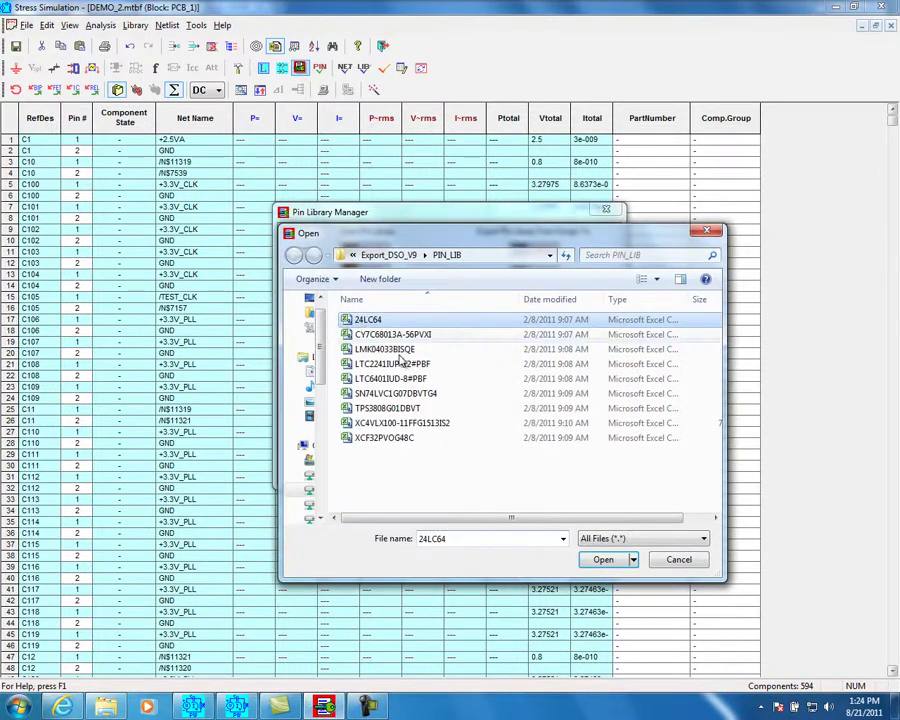
left_click(603, 559)
left_click(399, 378)
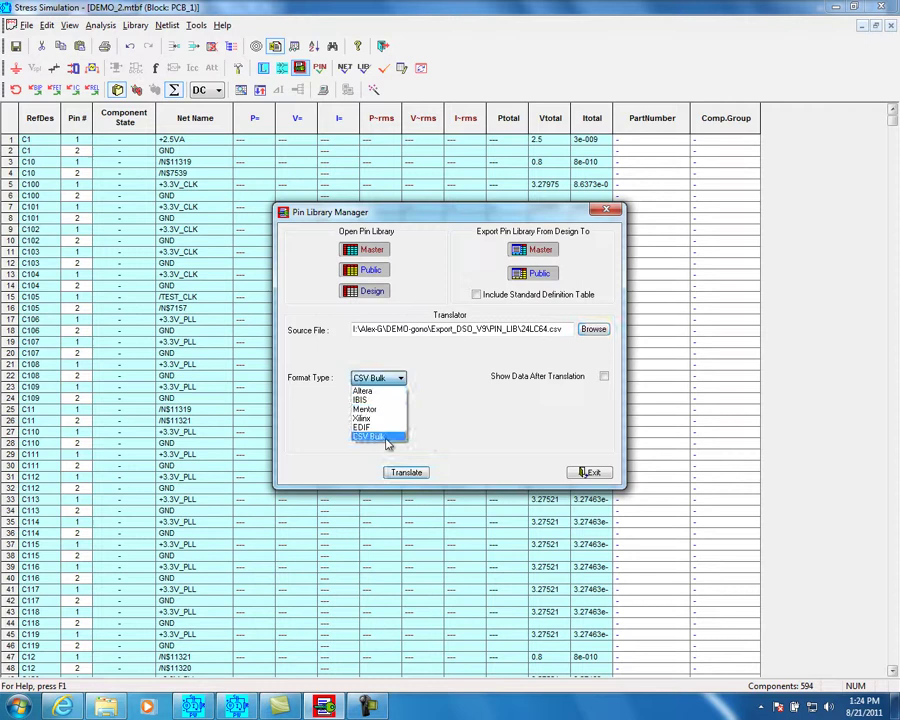
left_click(372, 436)
left_click(404, 472)
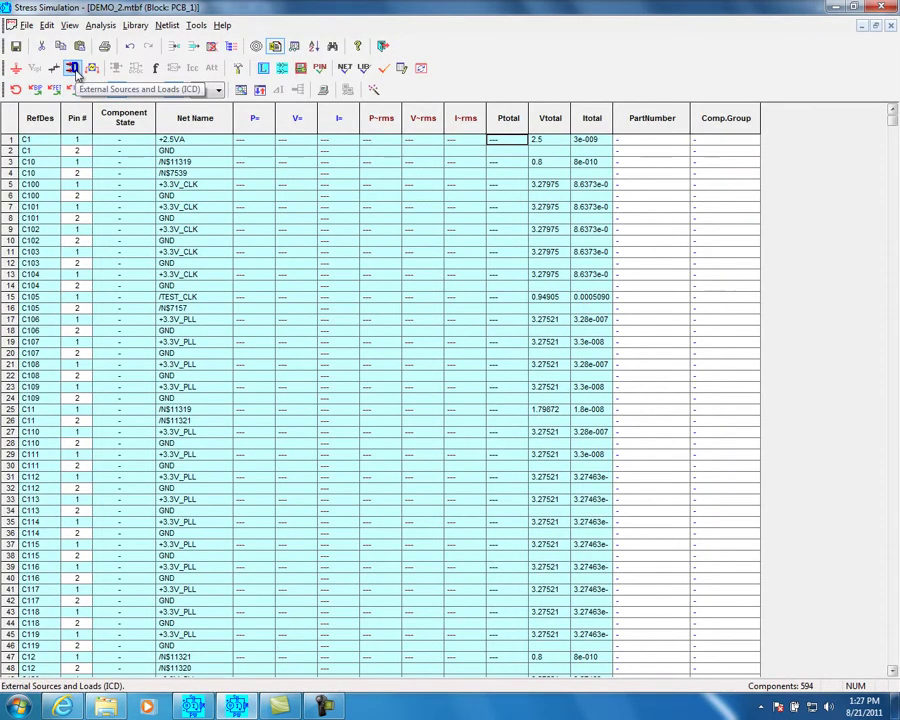
Step: Show the external sources and loads with ground nets hidden, checking pin 1's signal types unchanged
left_click(73, 68)
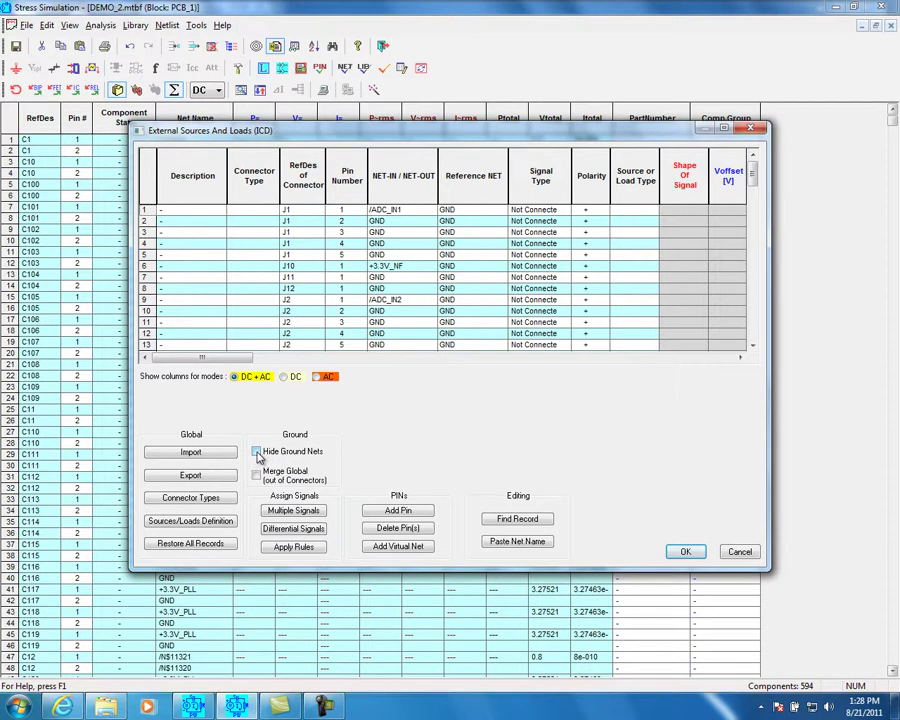
left_click(257, 452)
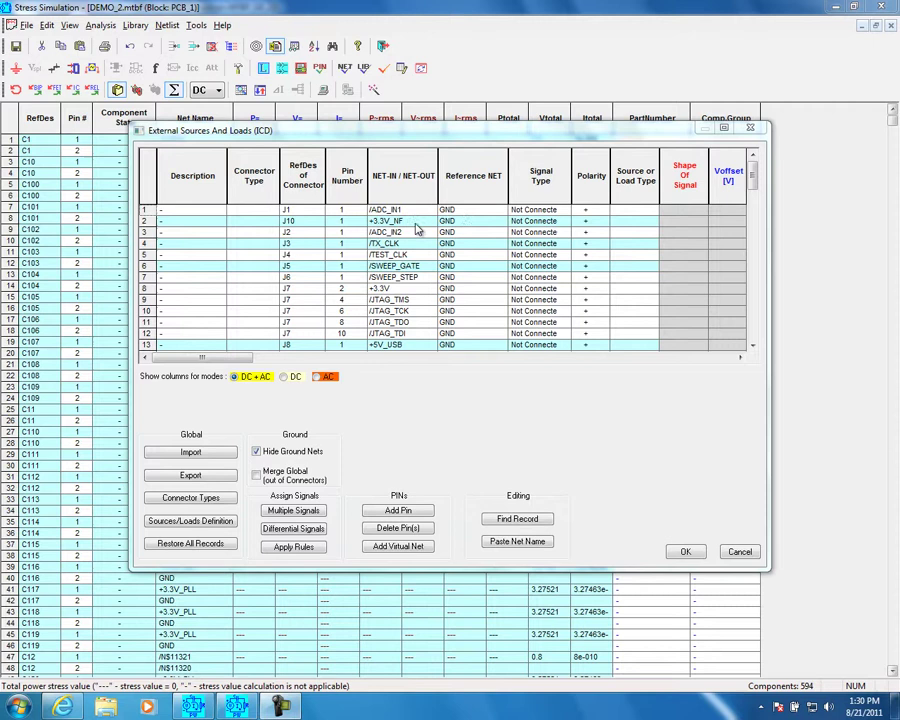
left_click(555, 210)
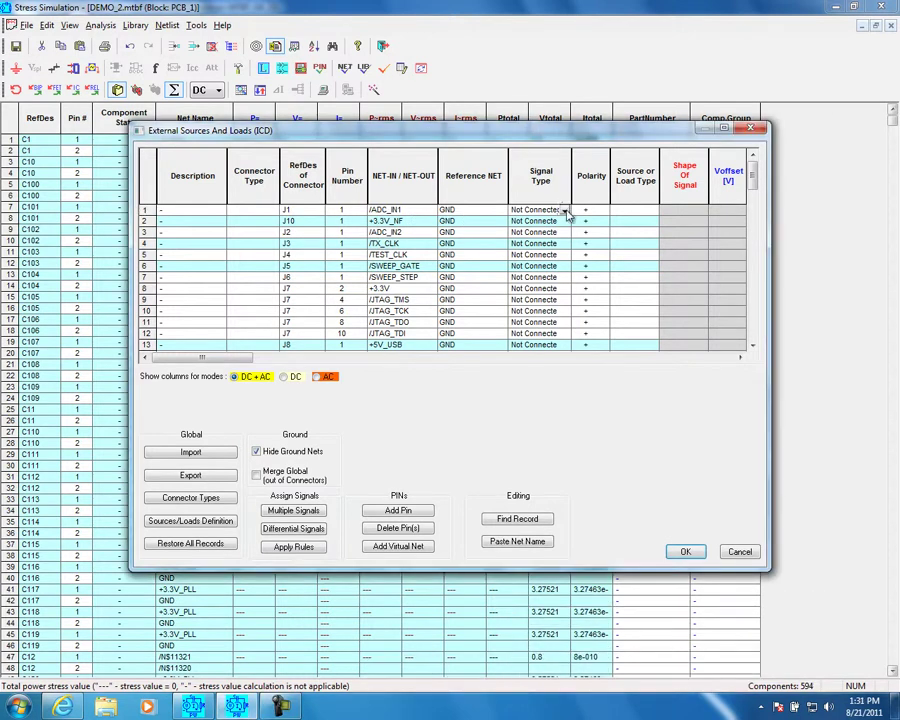
left_click(565, 211)
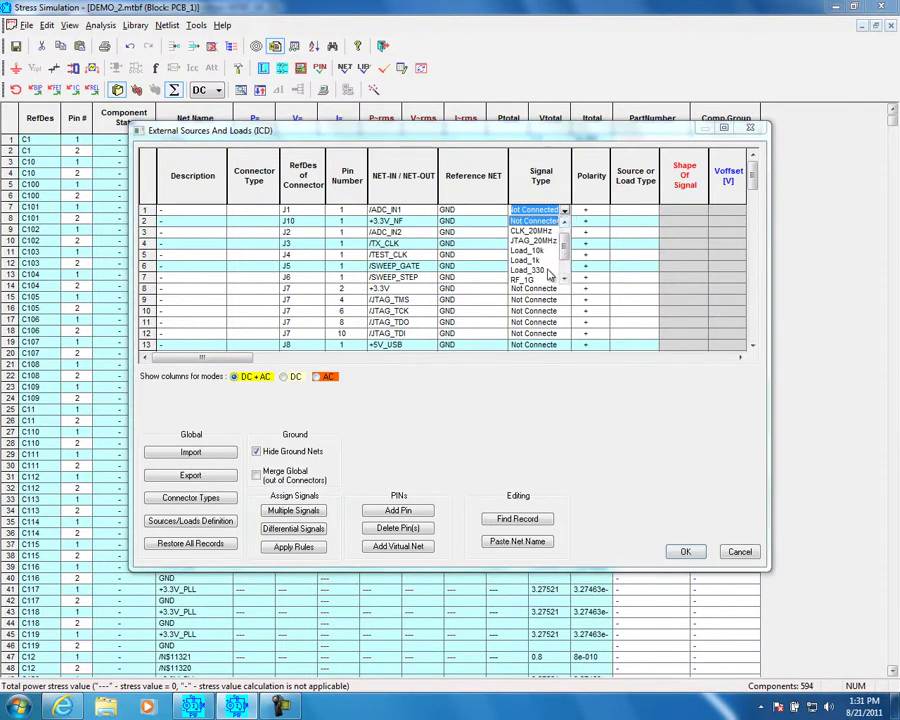
left_click(346, 224)
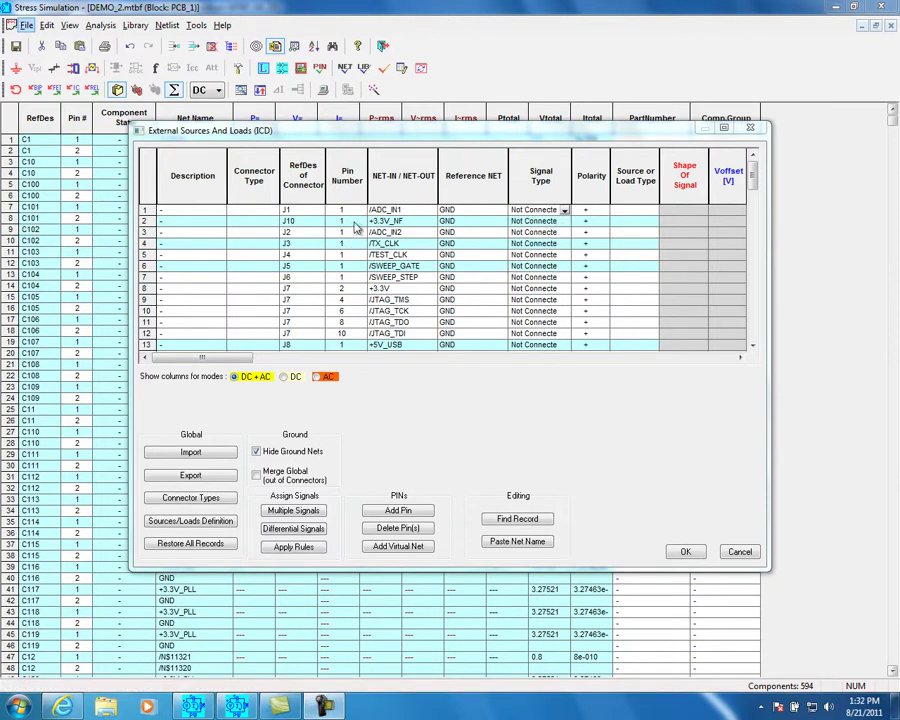
left_click(225, 522)
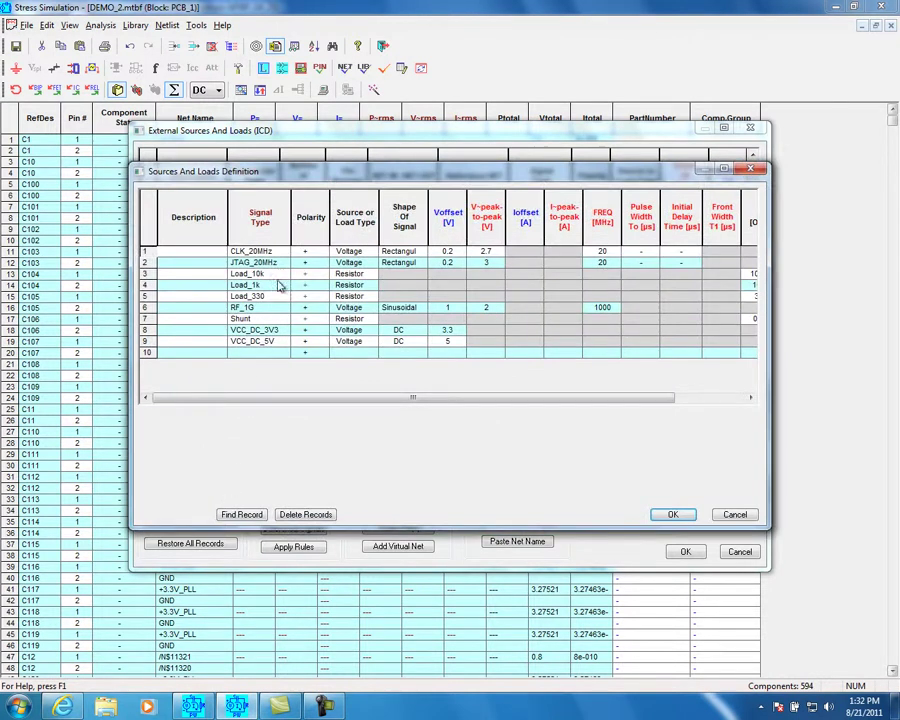
Step: Change the CLK_20MHz definition's type to a Resistor load and accept the definitions
double_click(283, 252)
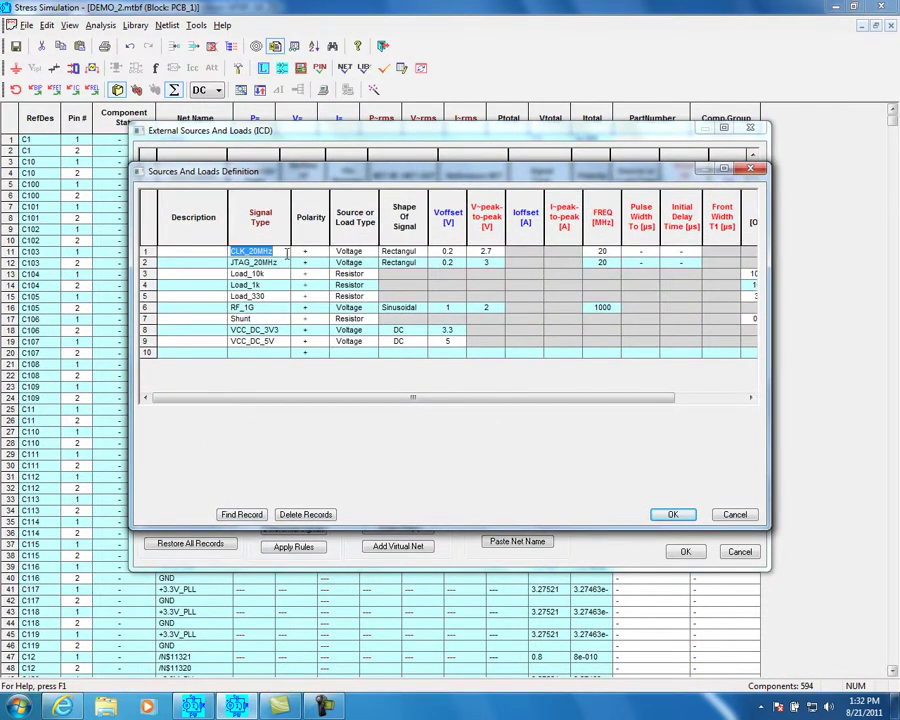
left_click(372, 253)
left_click(372, 252)
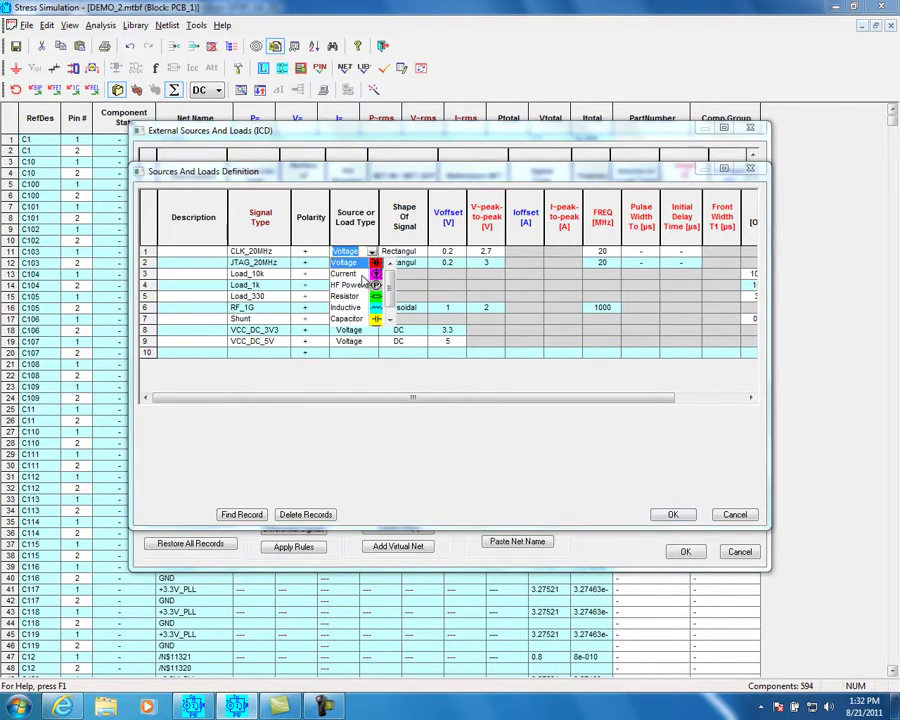
left_click(370, 262)
left_click(374, 252)
left_click(358, 274)
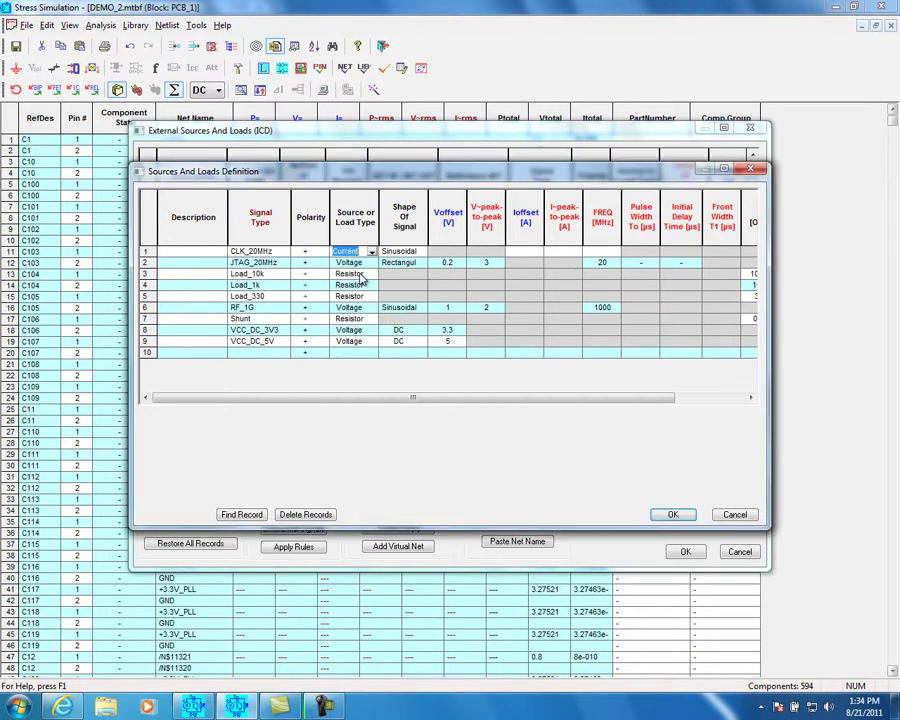
left_click(371, 252)
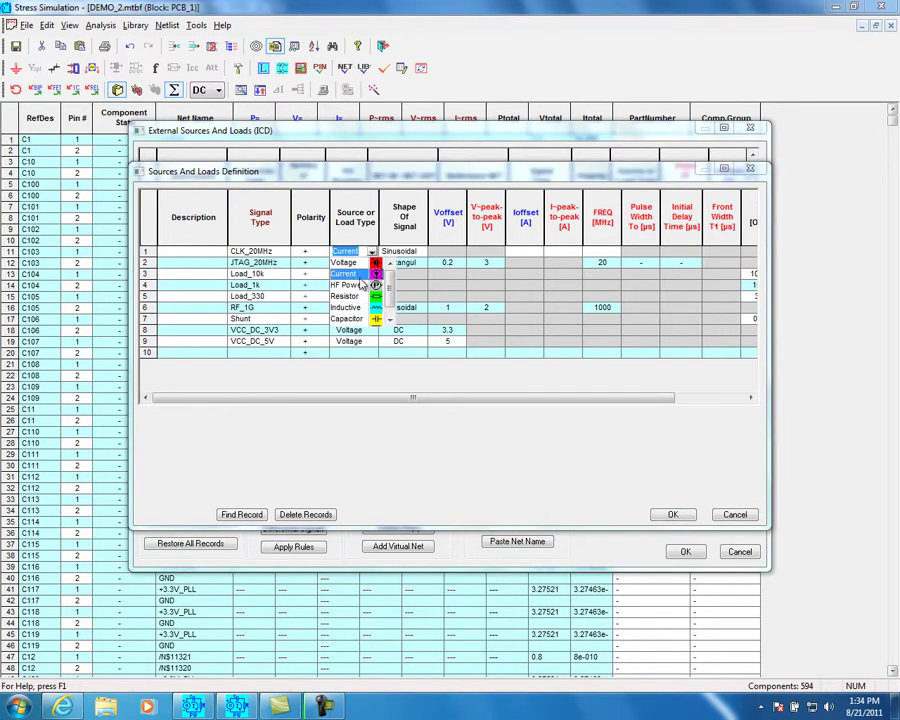
left_click(361, 297)
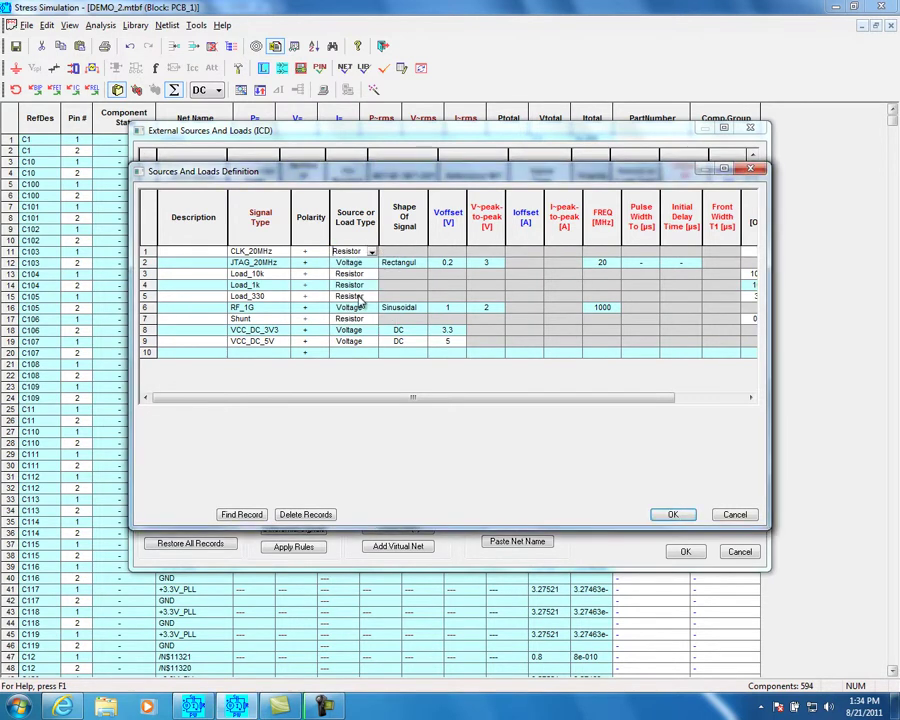
left_click(673, 516)
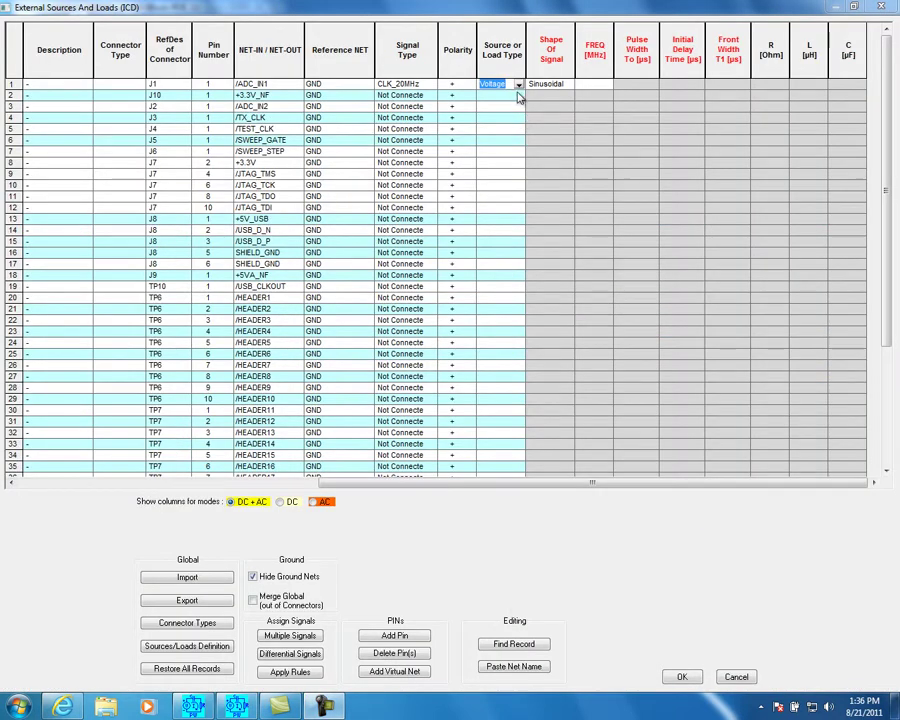
Step: Set J1 pin 1's load type to Capacitor, passing through Resistor first
left_click(518, 86)
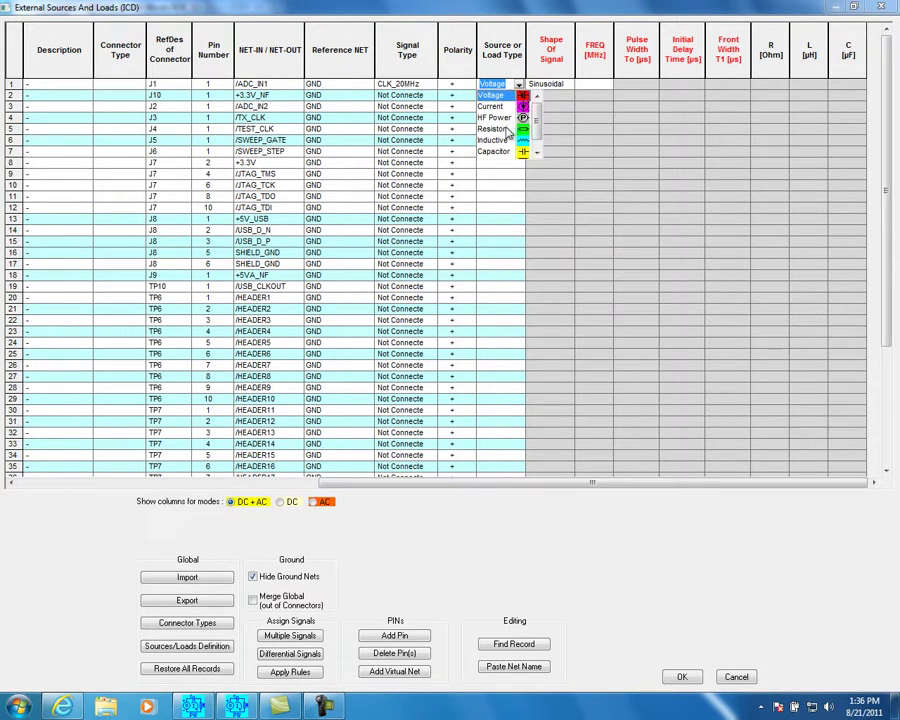
left_click(506, 130)
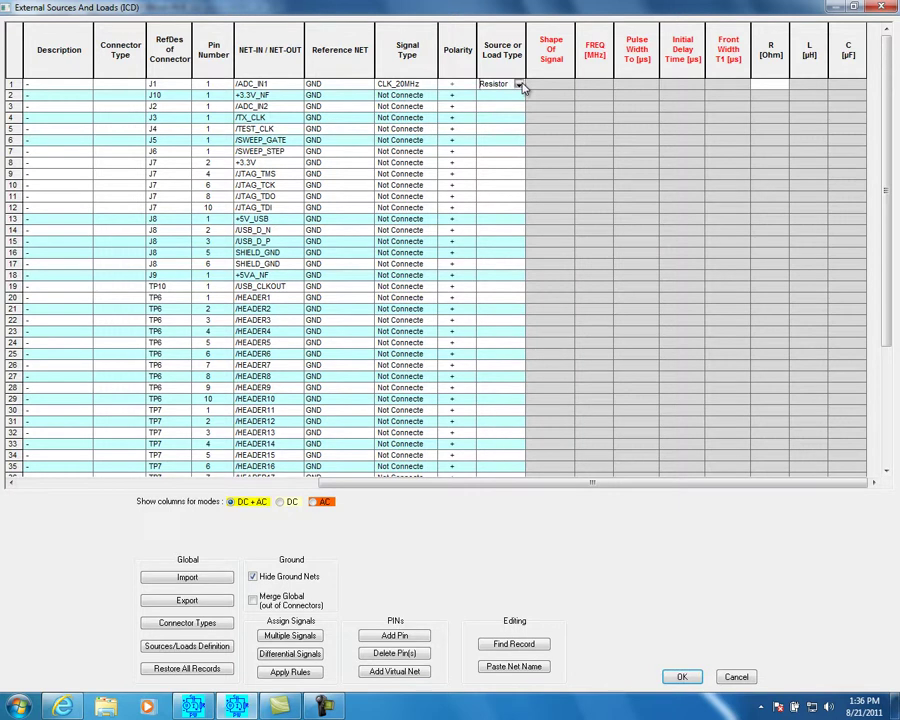
left_click(519, 85)
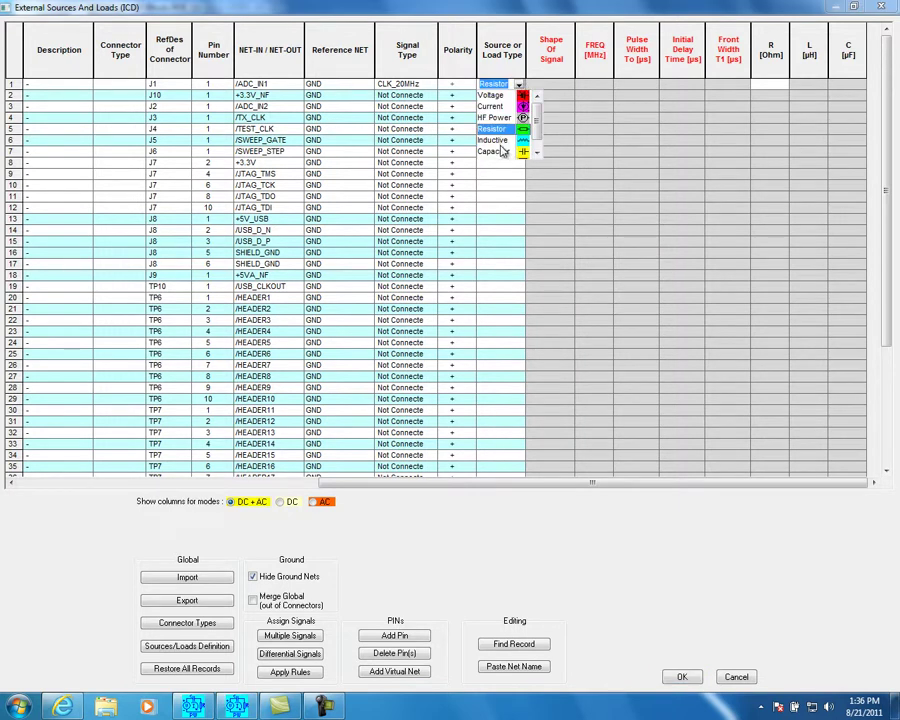
left_click(497, 152)
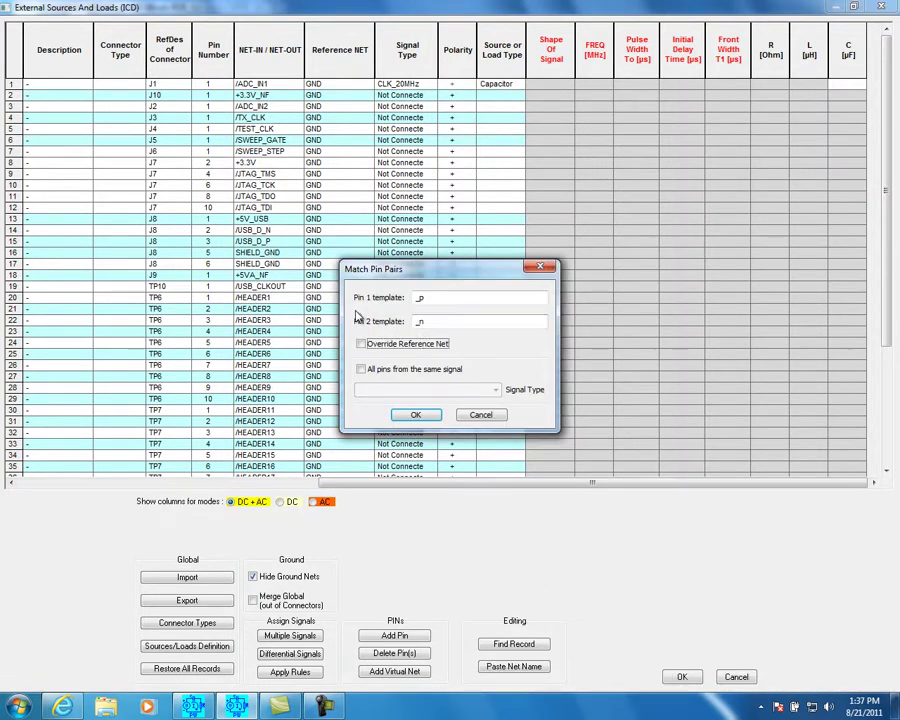
Step: Override the reference net to pair /USB_D_P with /USB_D_N, then close the sources table
left_click(422, 341)
left_click(406, 418)
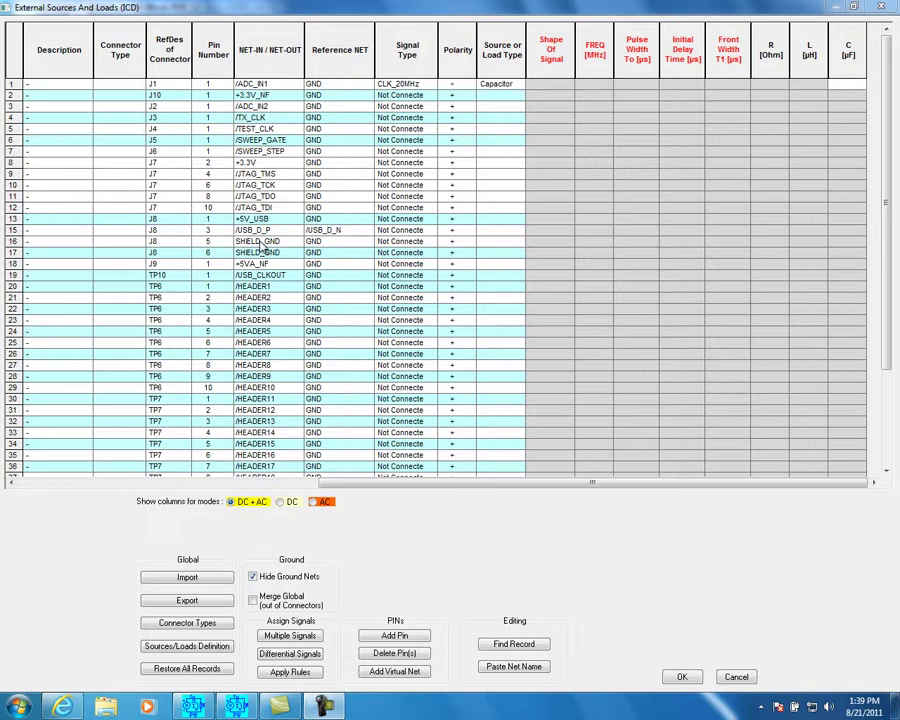
key("Return")
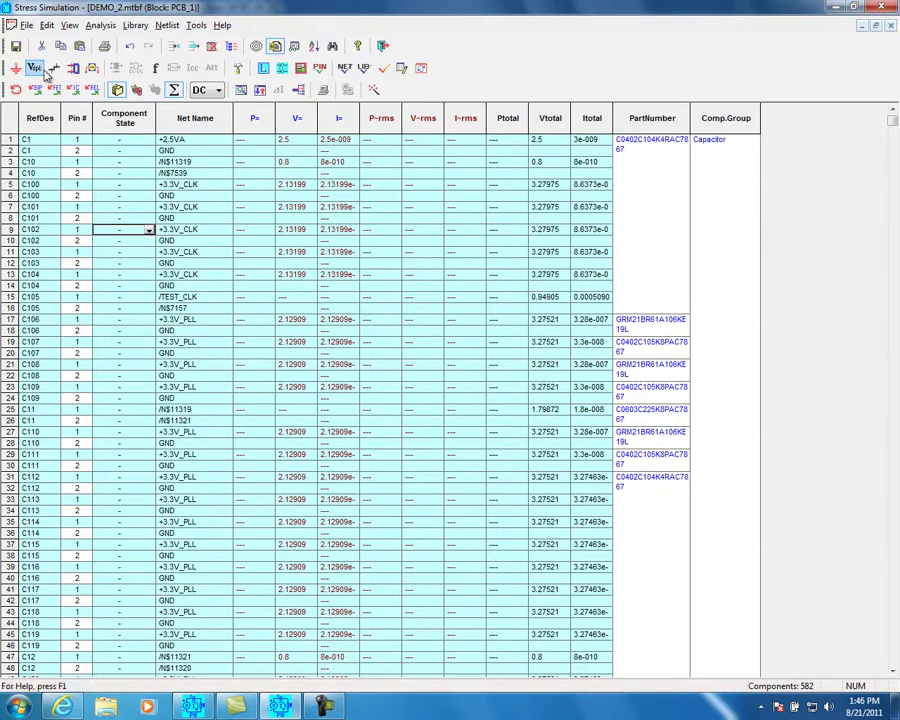
Step: In the Vspl table, keep library 3.3 V for U1's supply pin, not calculated 2.14 V
left_click(36, 69)
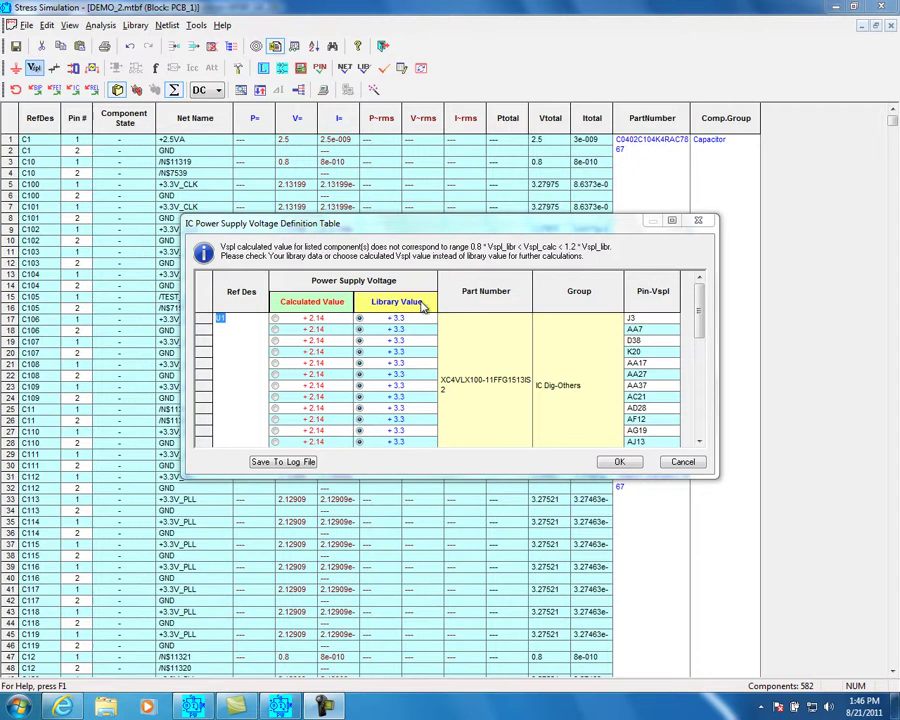
left_click(287, 320)
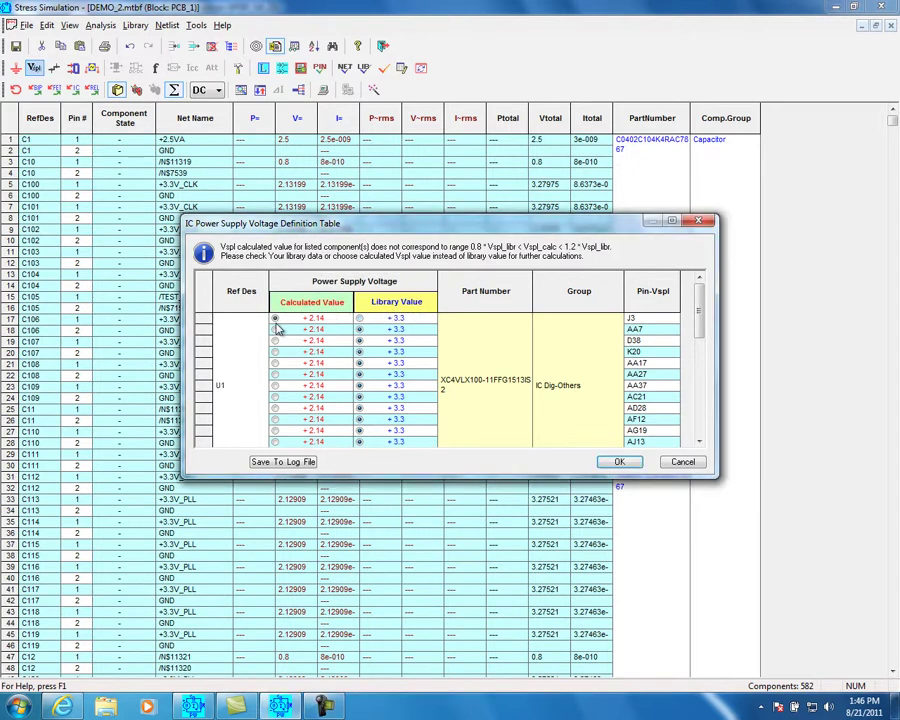
left_click(359, 319)
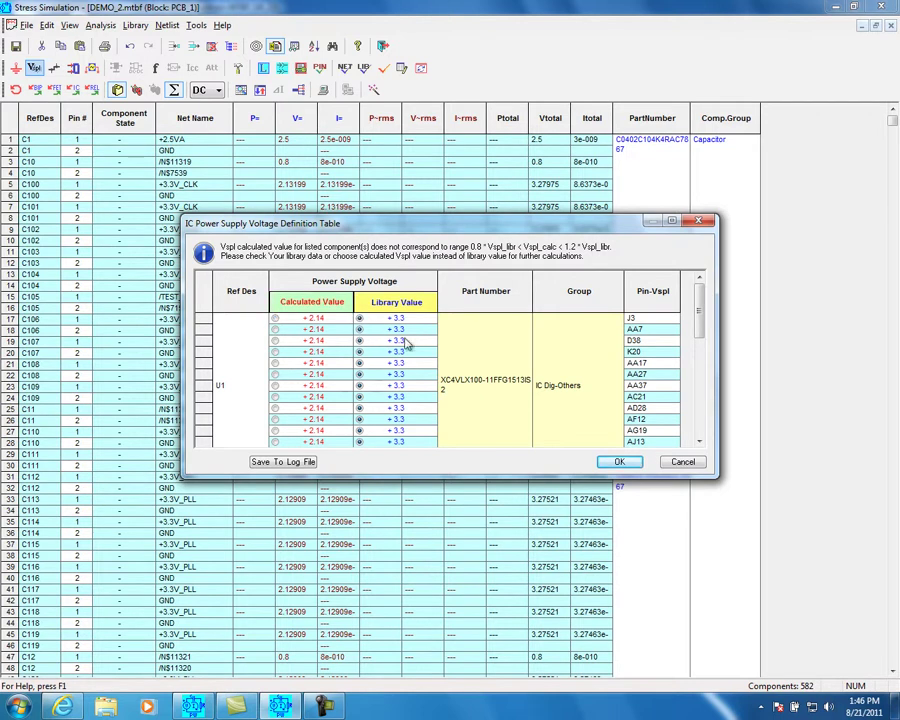
left_click(615, 466)
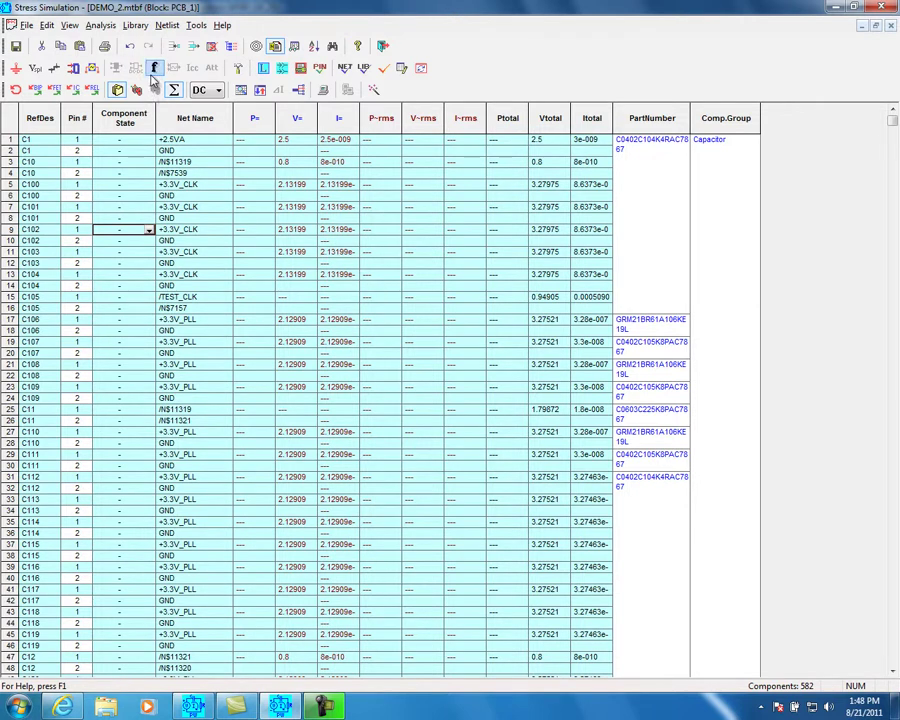
left_click(155, 70)
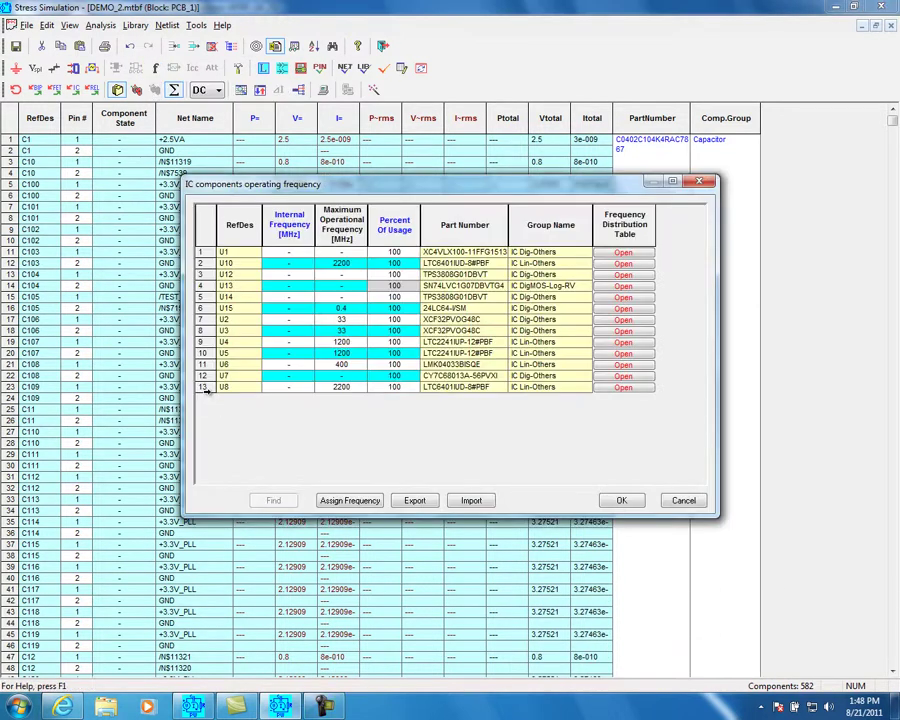
left_click(208, 251)
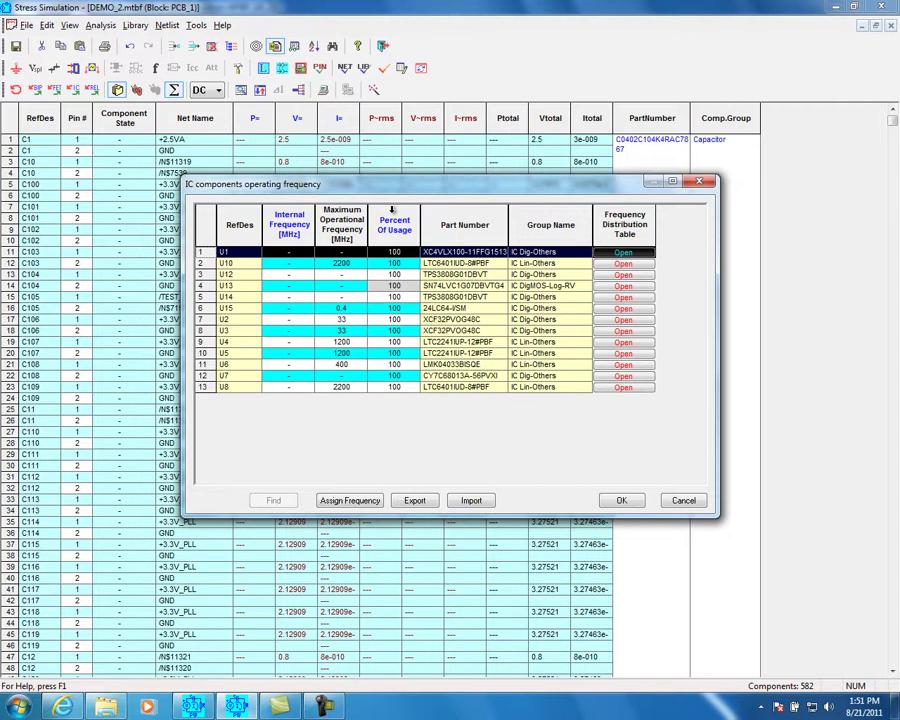
key("Return")
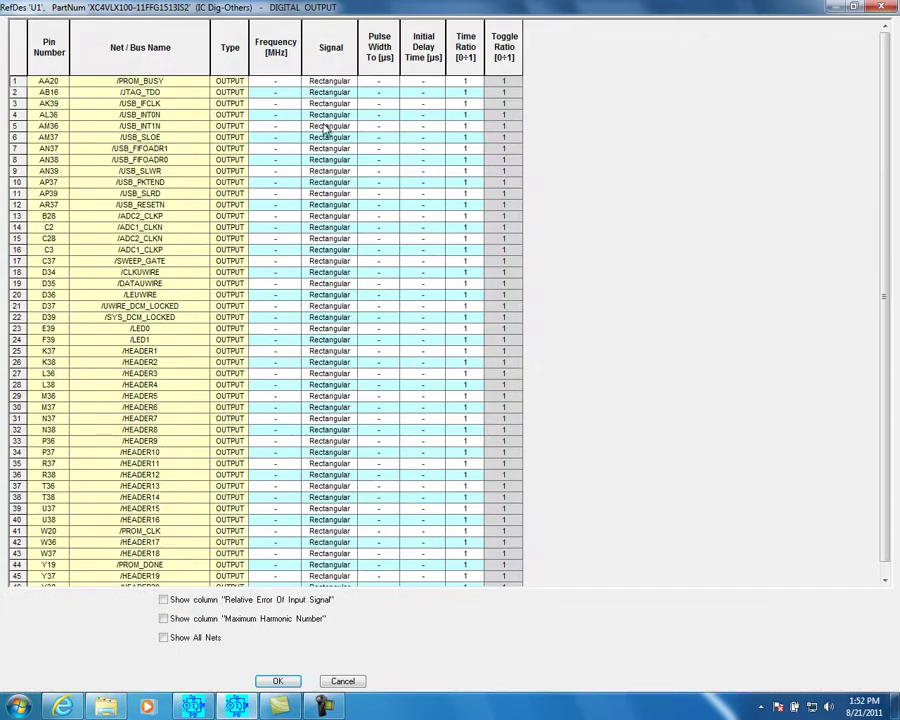
left_click(292, 83)
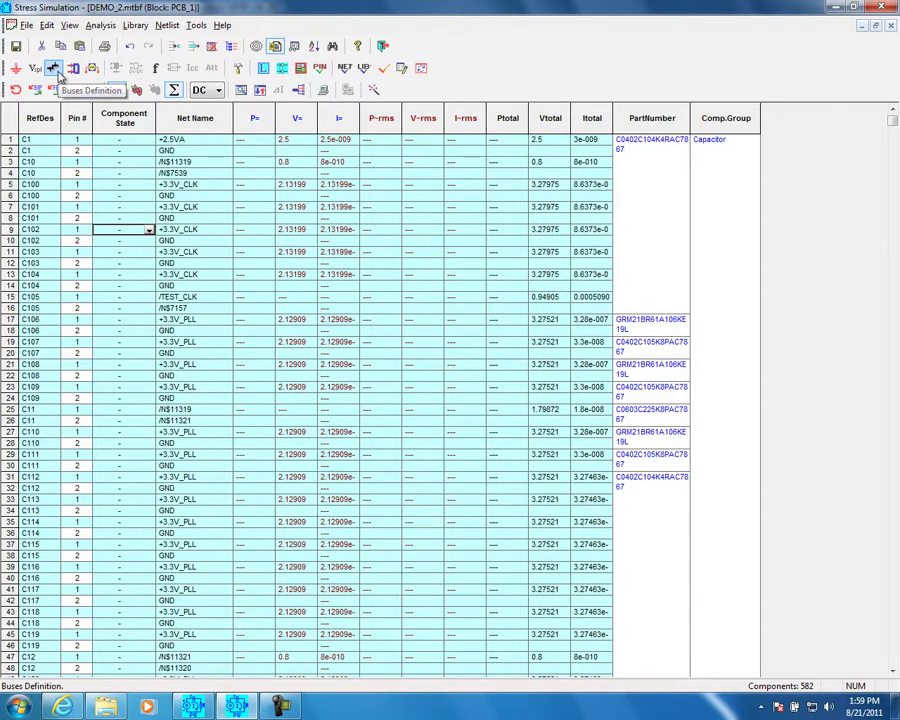
Step: Define a User Defined /PROM_D* bus from net /PROM_D6, using its trailing digit as index
left_click(57, 73)
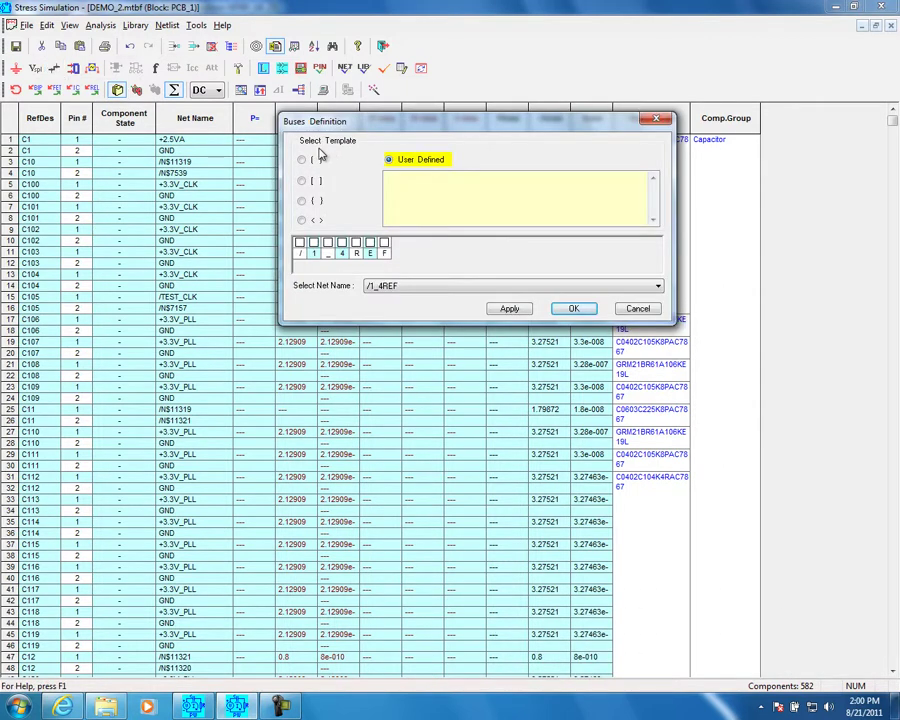
left_click(302, 161)
left_click(303, 180)
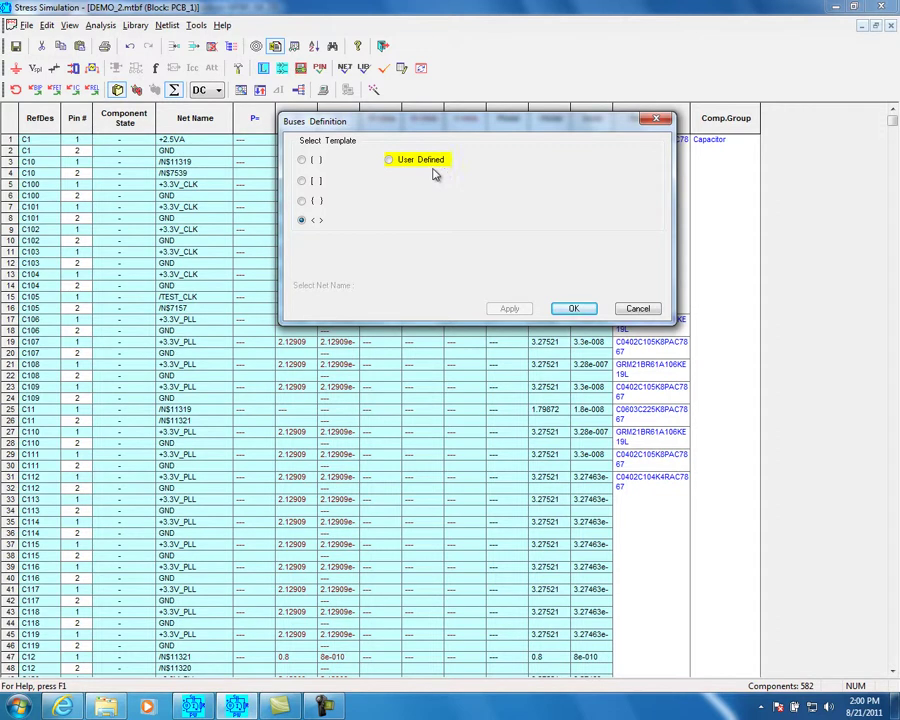
left_click(389, 162)
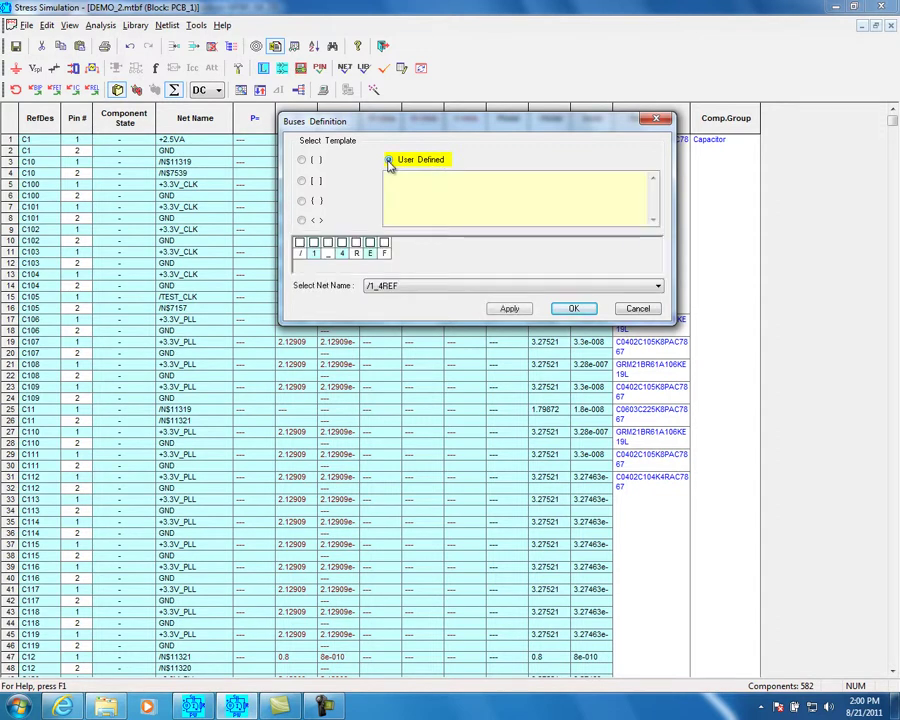
left_click(658, 286)
left_click(645, 298)
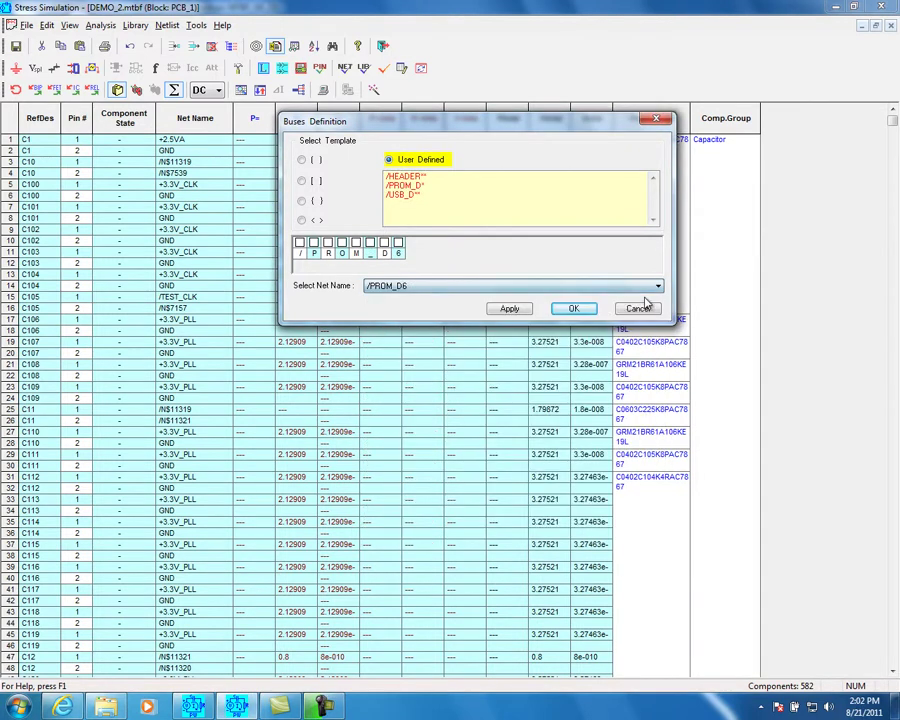
left_click(398, 242)
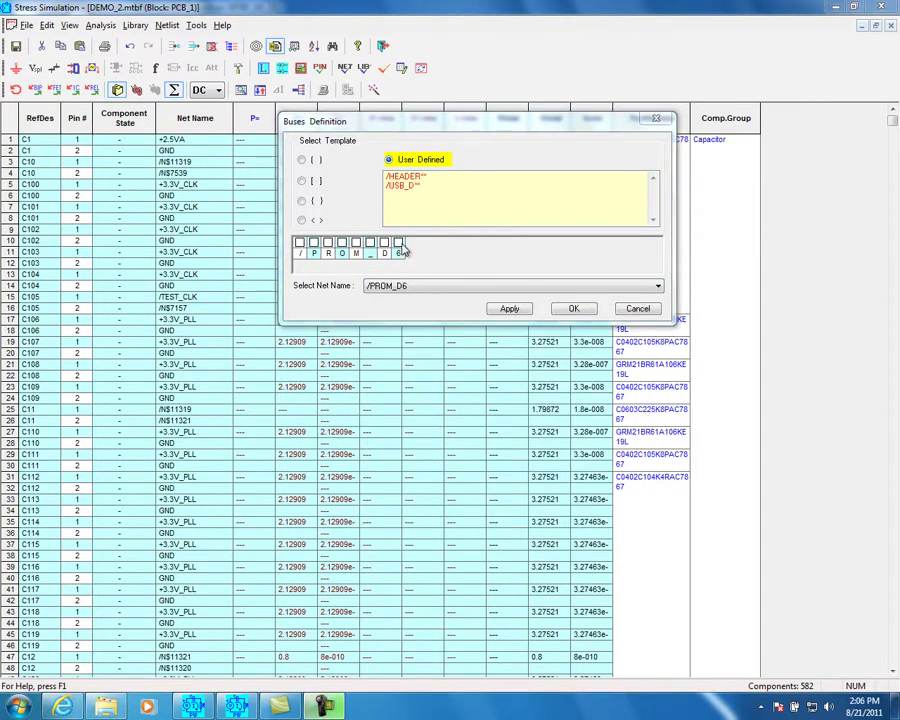
left_click(508, 309)
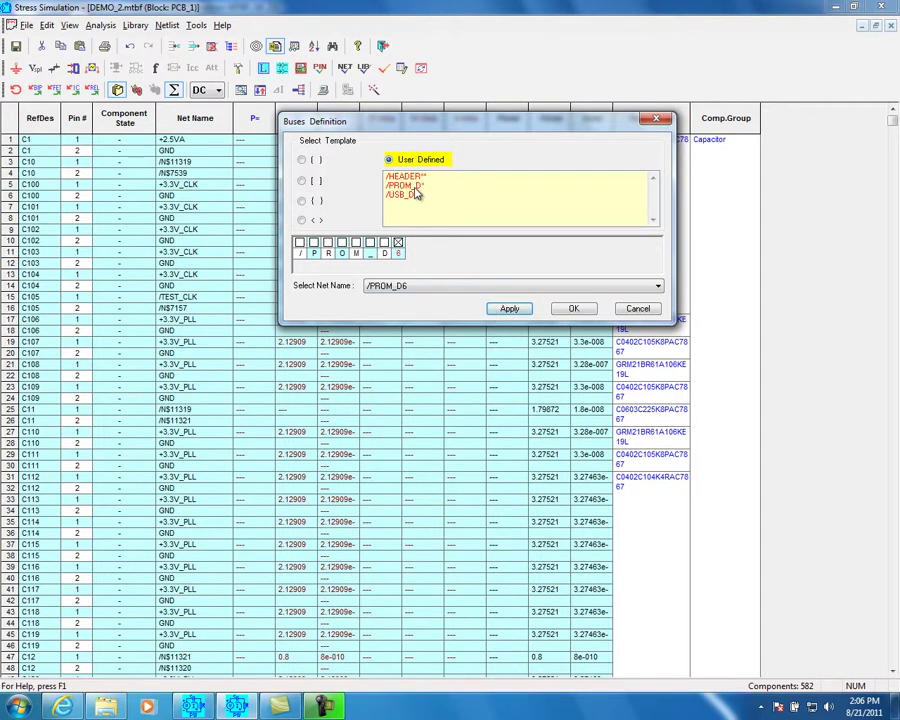
left_click(574, 309)
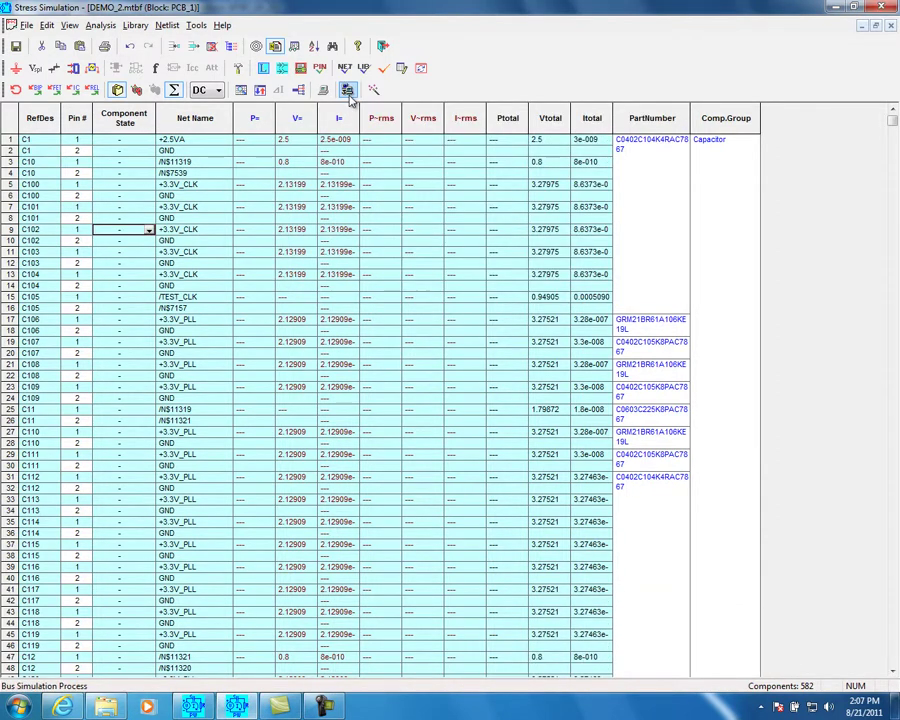
Step: Mark the /HEADER* bus and all other buses for simulation
left_click(348, 90)
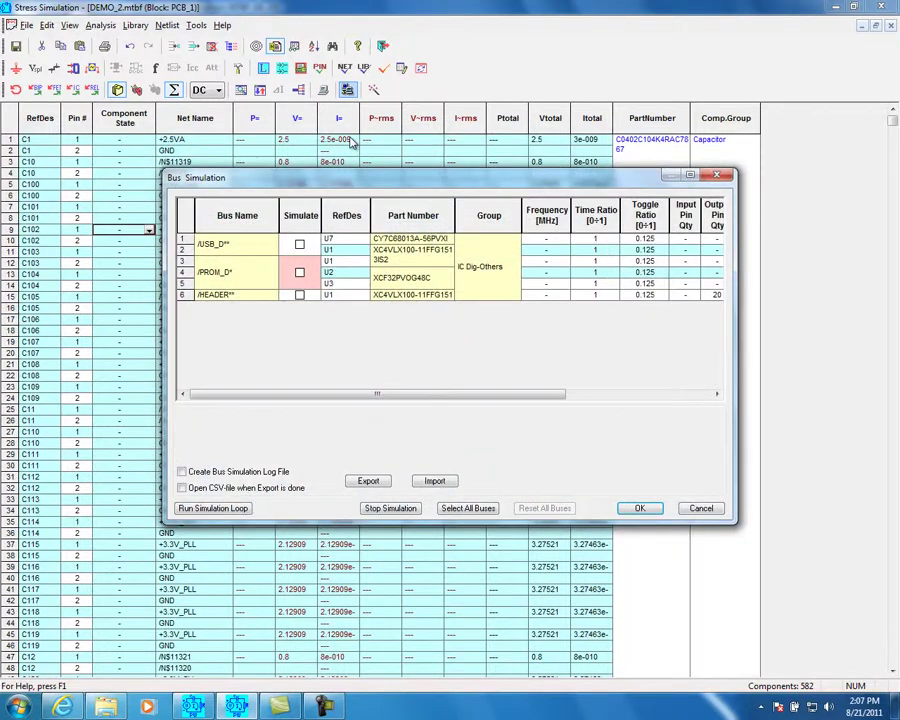
left_click(299, 295)
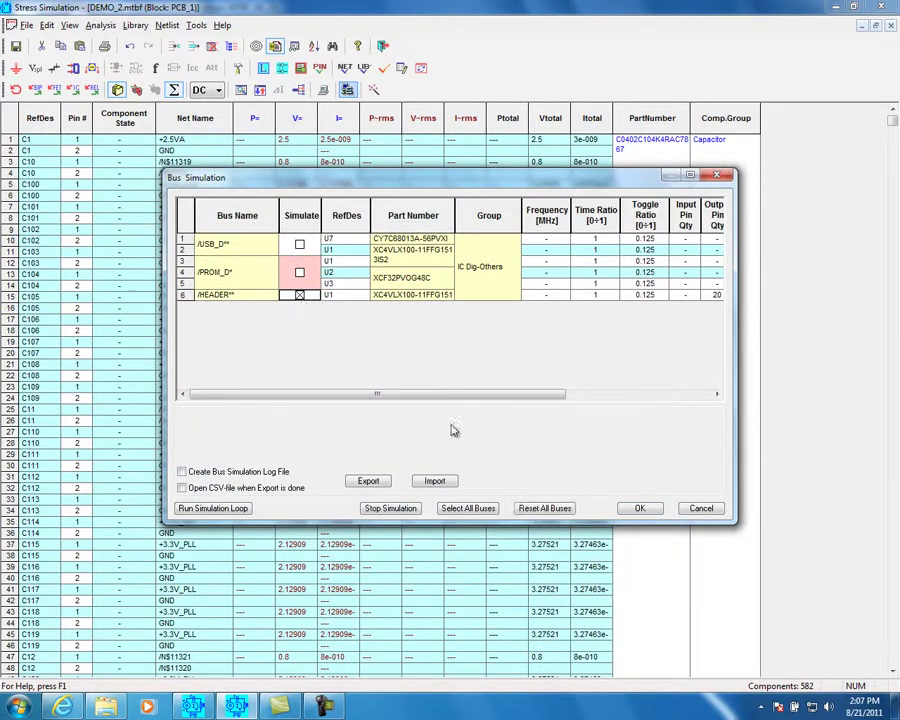
left_click(484, 510)
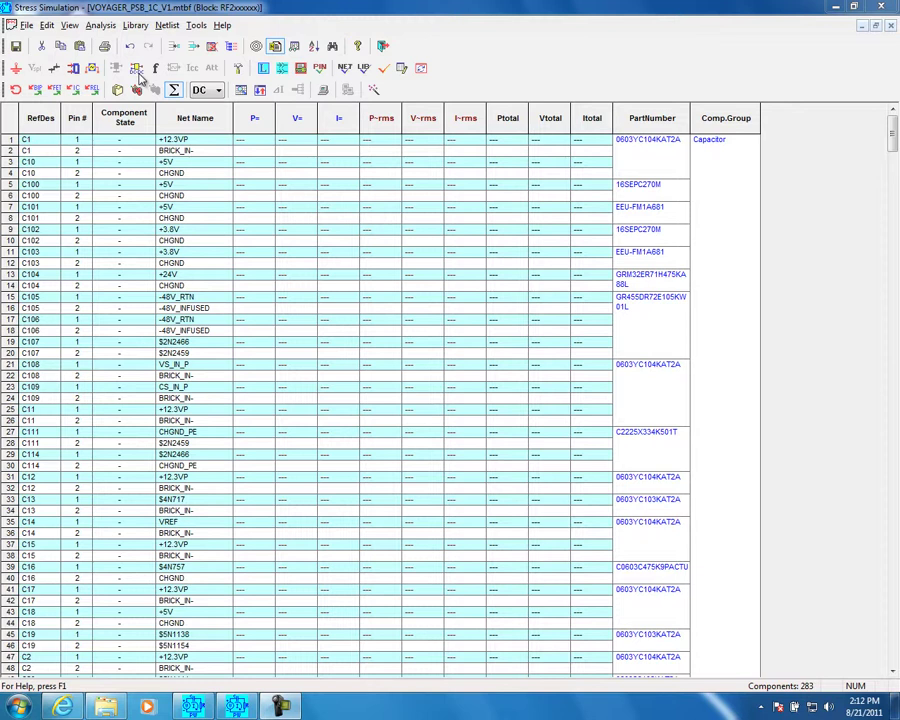
Step: Add a Step-Up DC/DC converter with input net $2N2329 and input ground CHGND
left_click(137, 72)
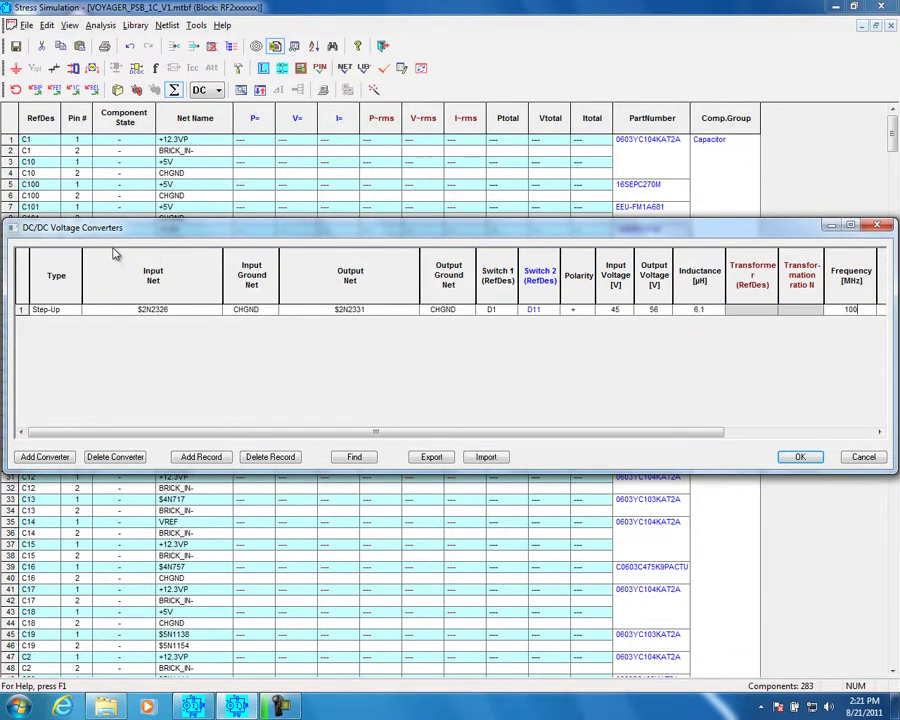
left_click(850, 309)
left_click(80, 311)
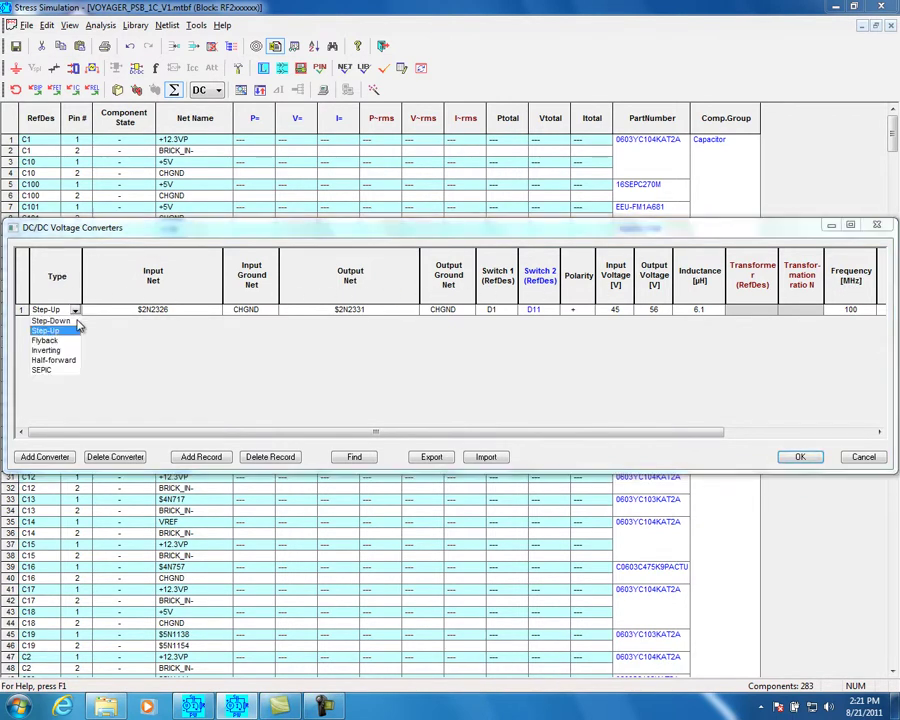
left_click(210, 320)
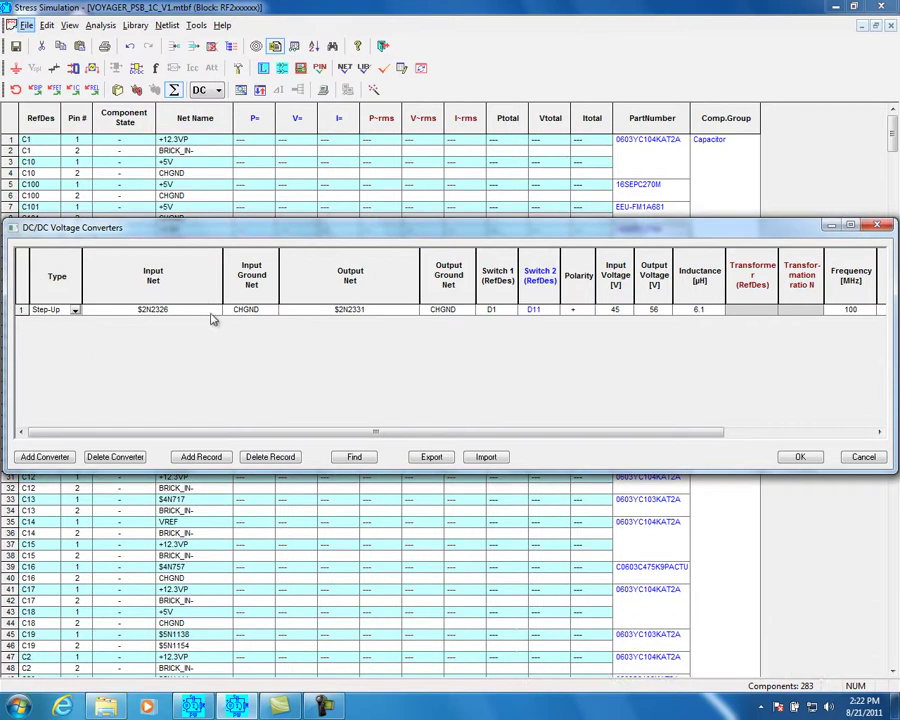
left_click(215, 311)
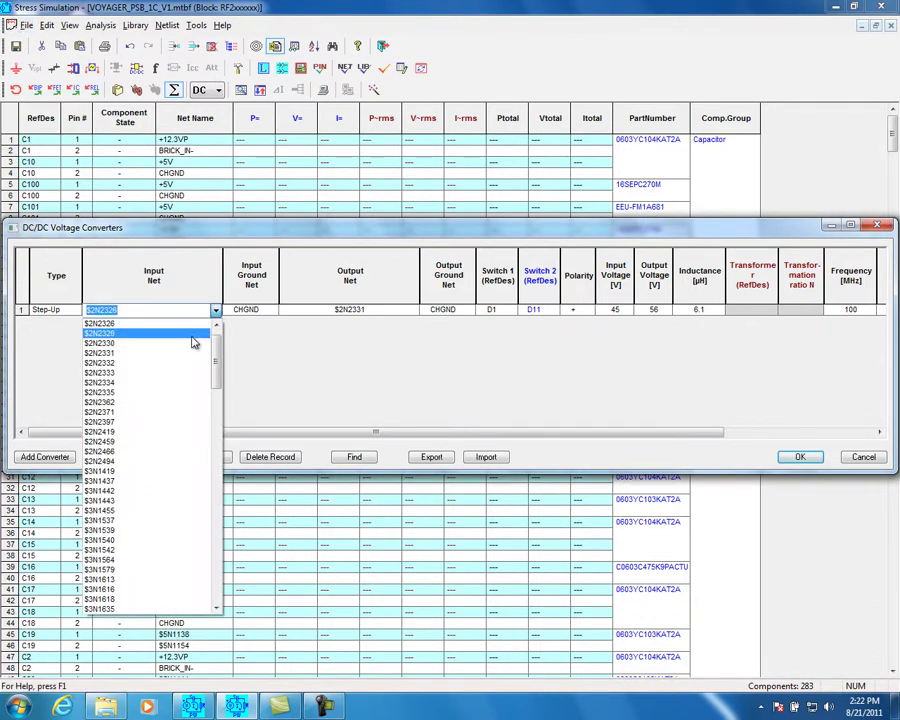
left_click(192, 337)
left_click(271, 314)
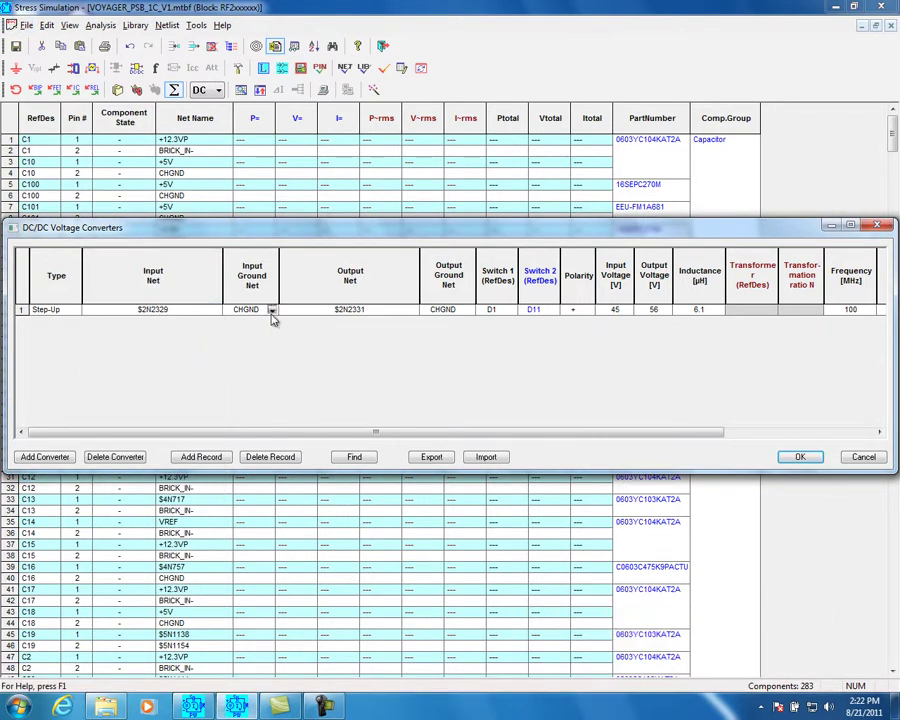
left_click(272, 313)
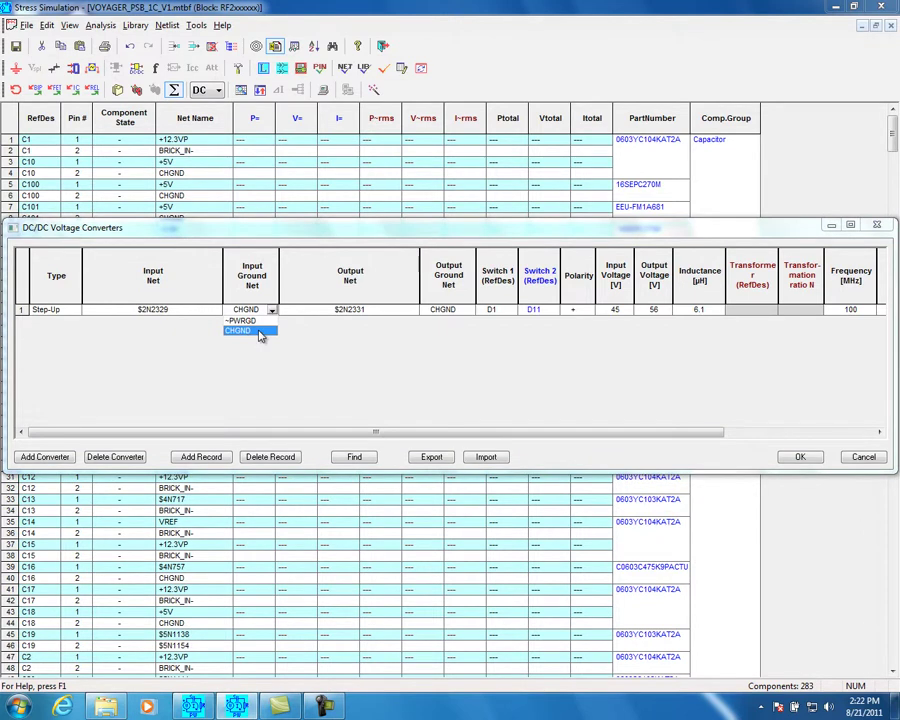
left_click(259, 331)
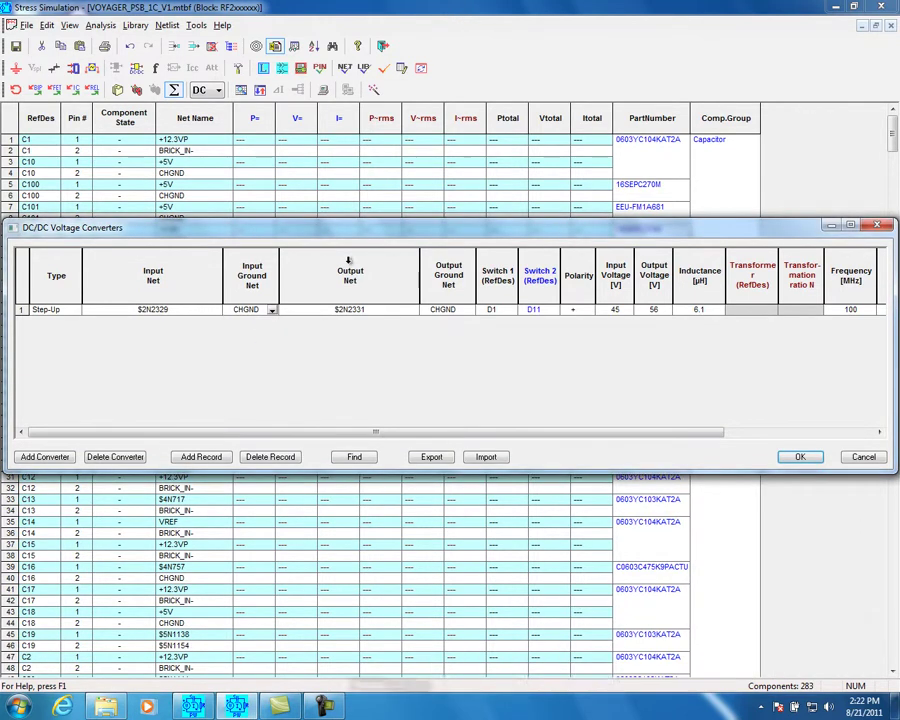
Step: Set the converter's output net to $2N2494, Switch 1 to D1 and Switch 2 to D11
left_click(414, 311)
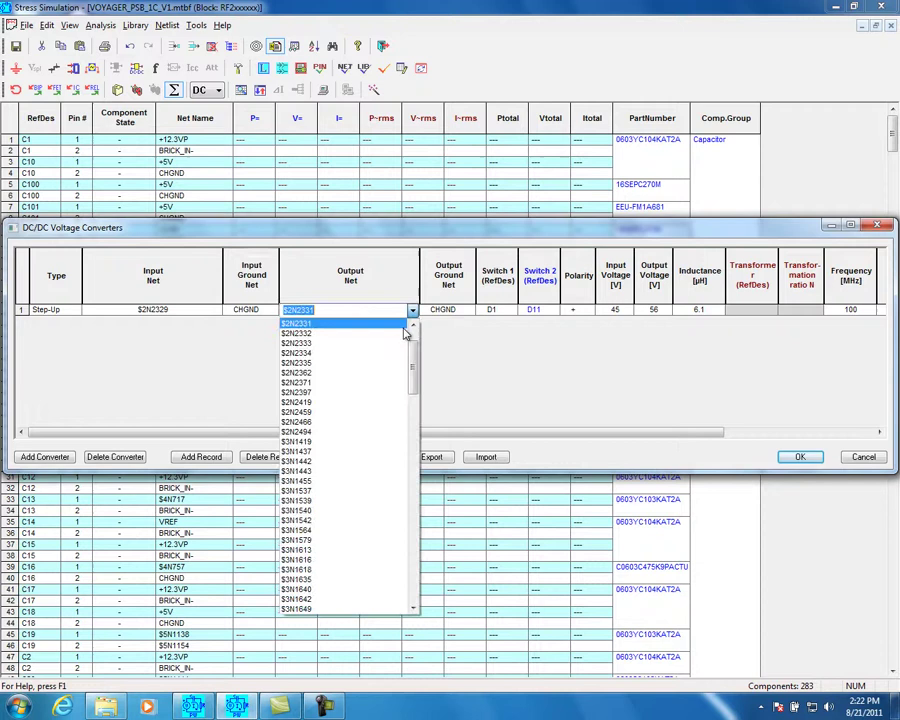
left_click(390, 431)
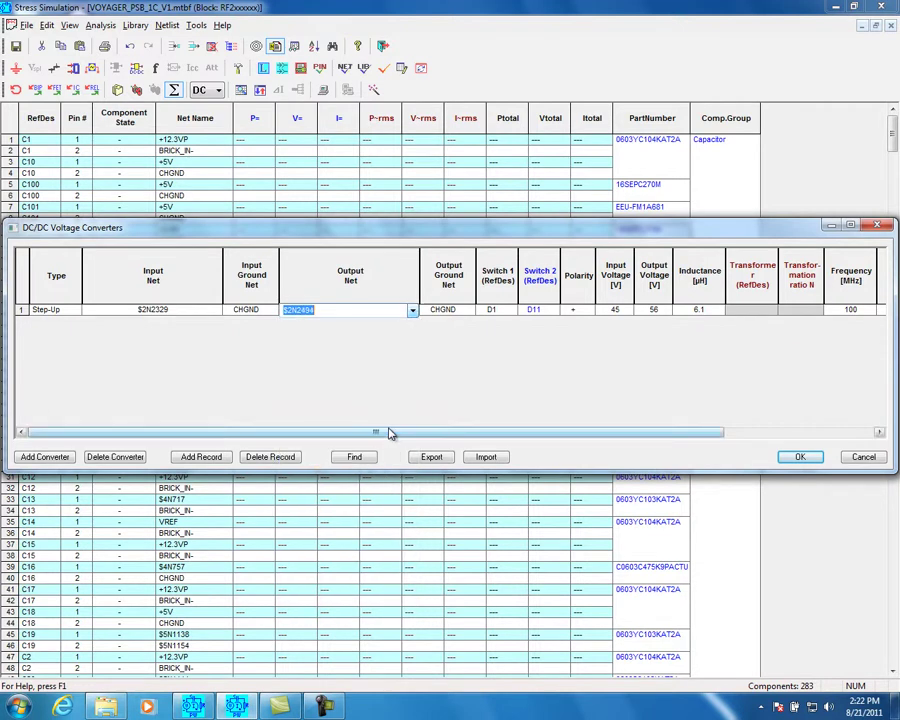
left_click(512, 311)
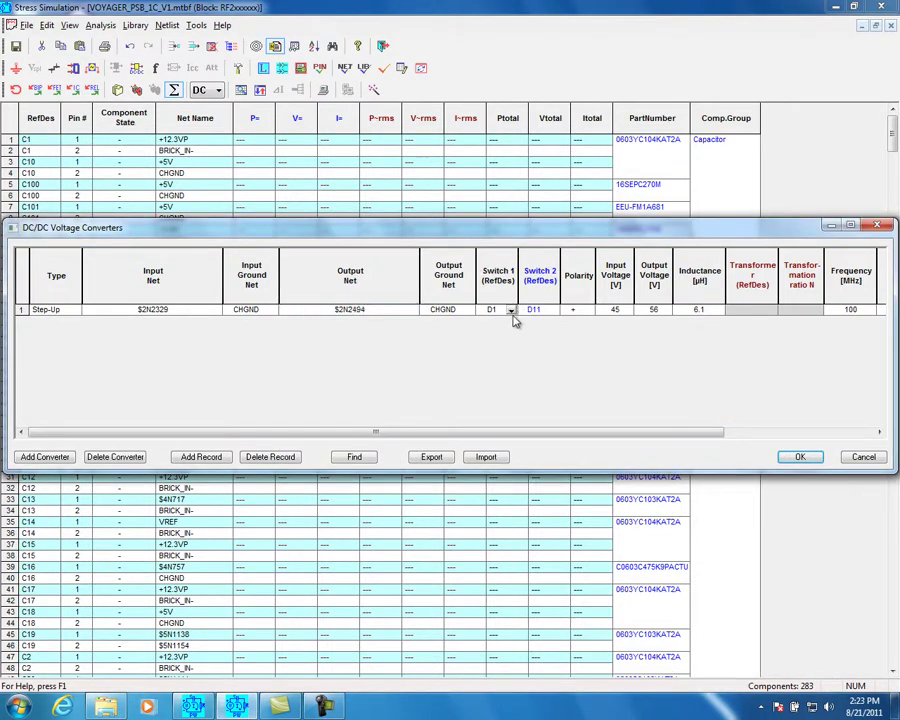
left_click(510, 311)
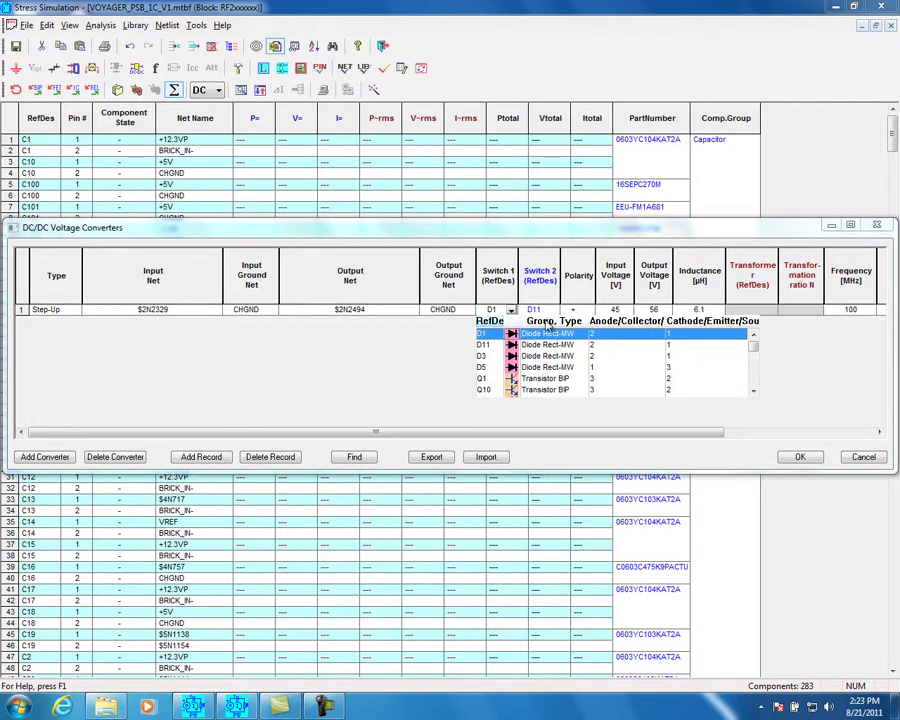
left_click(540, 311)
left_click(553, 311)
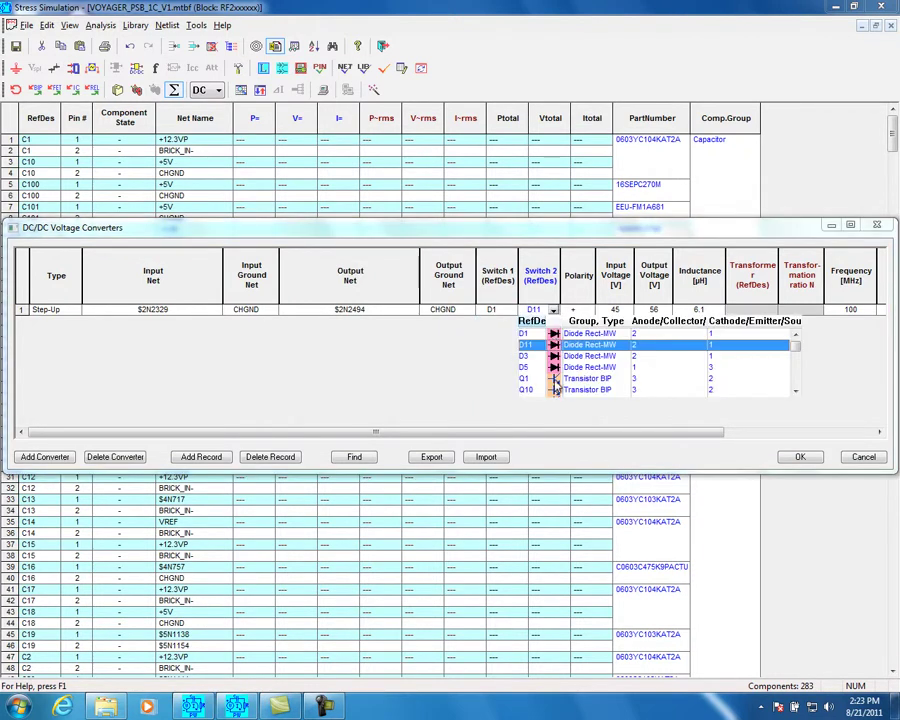
left_click(556, 346)
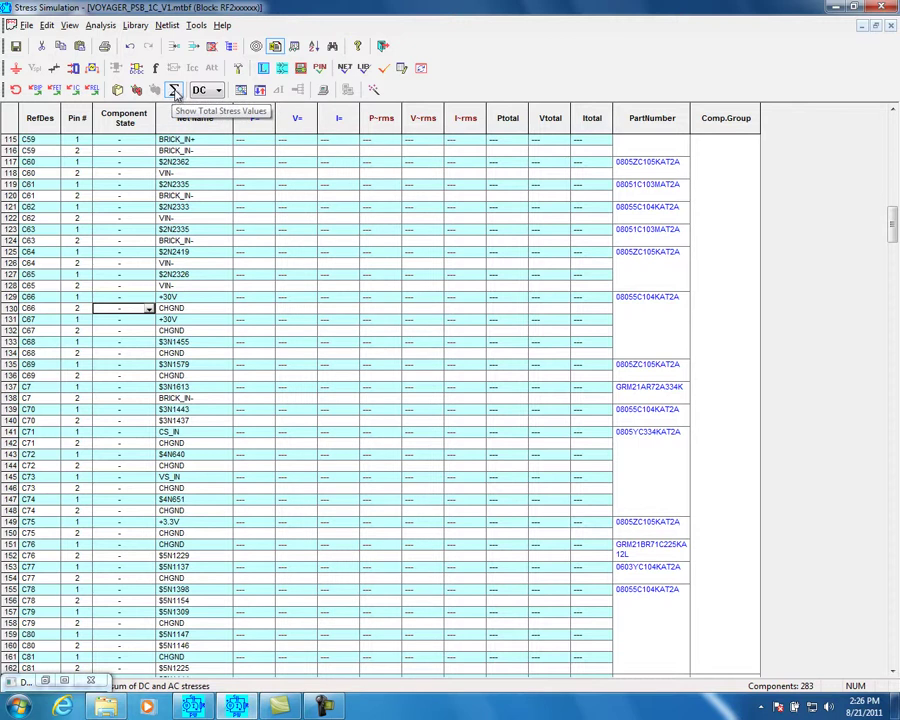
Step: Show total DC plus AC stress values, keeping DC as the analysis type
left_click(175, 90)
left_click(219, 91)
left_click(211, 105)
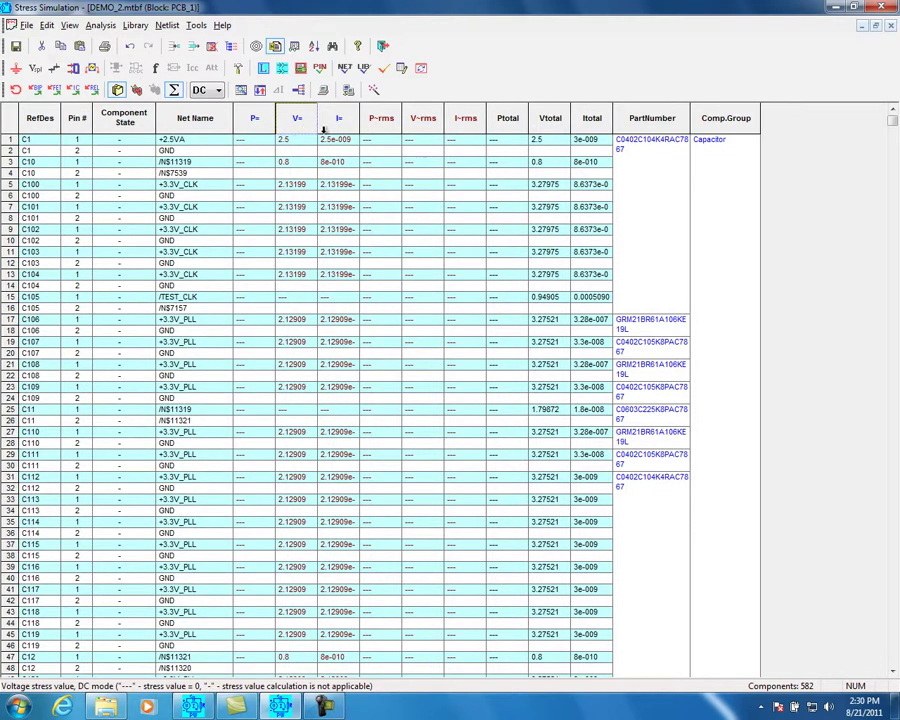
Step: Compute stress values, return the analysis type to DC, and bring up SW2's state choices
left_click(219, 91)
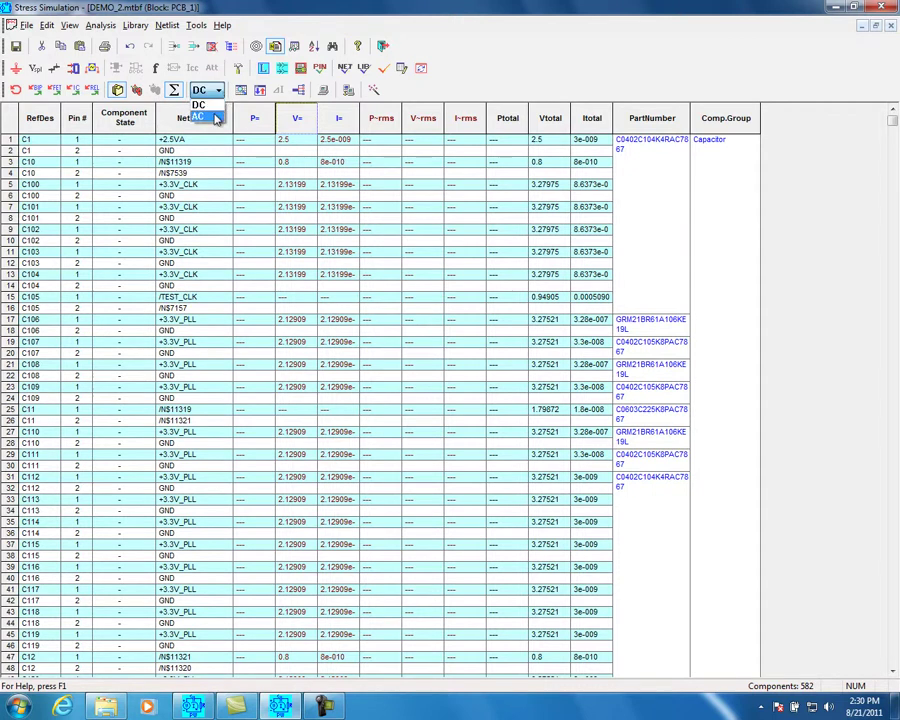
left_click(215, 118)
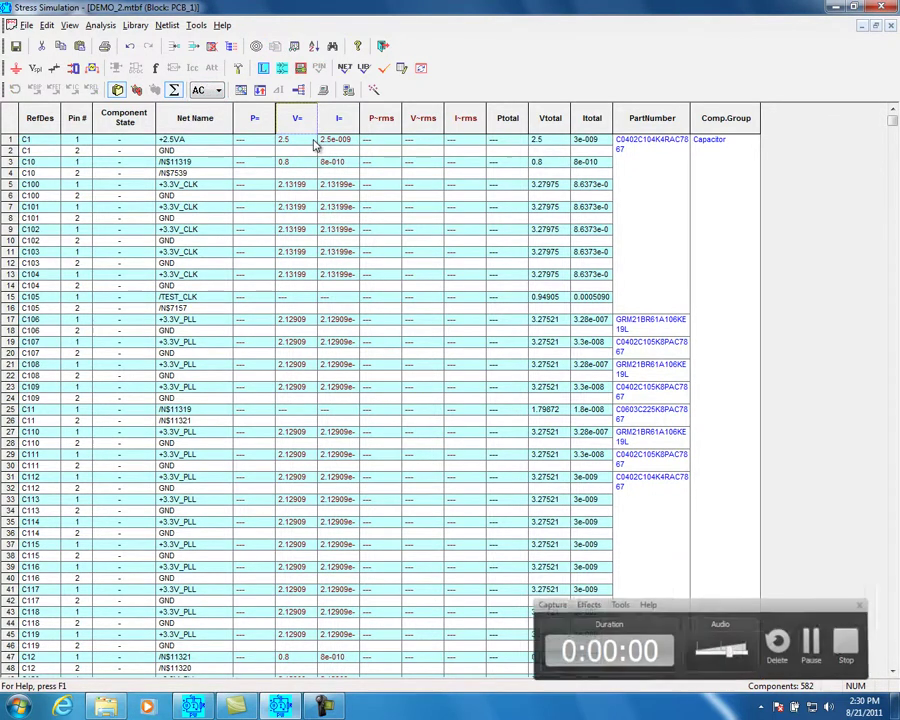
left_click(323, 92)
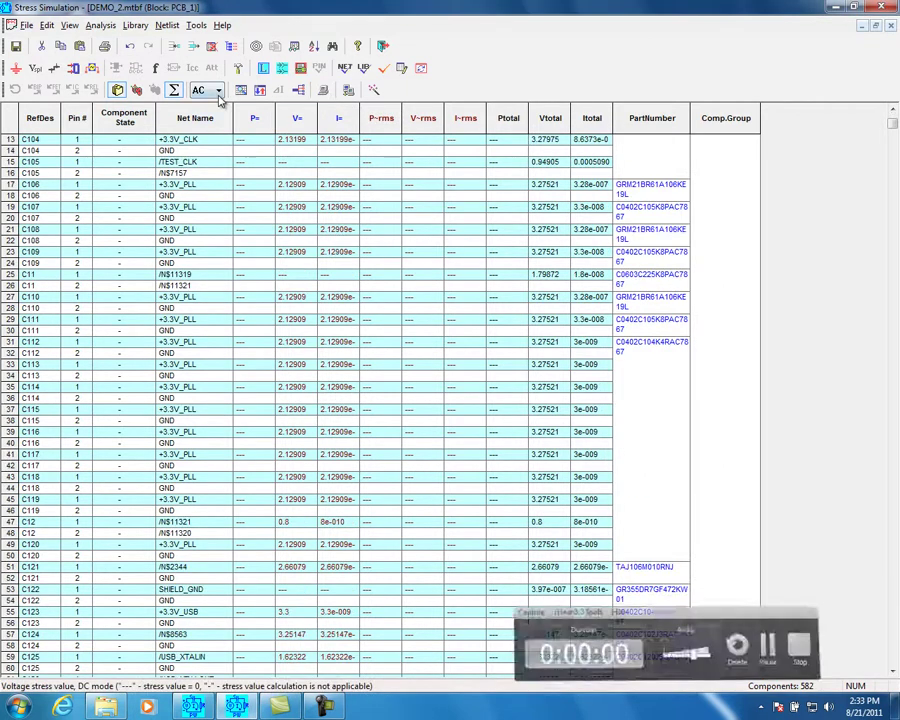
left_click(218, 91)
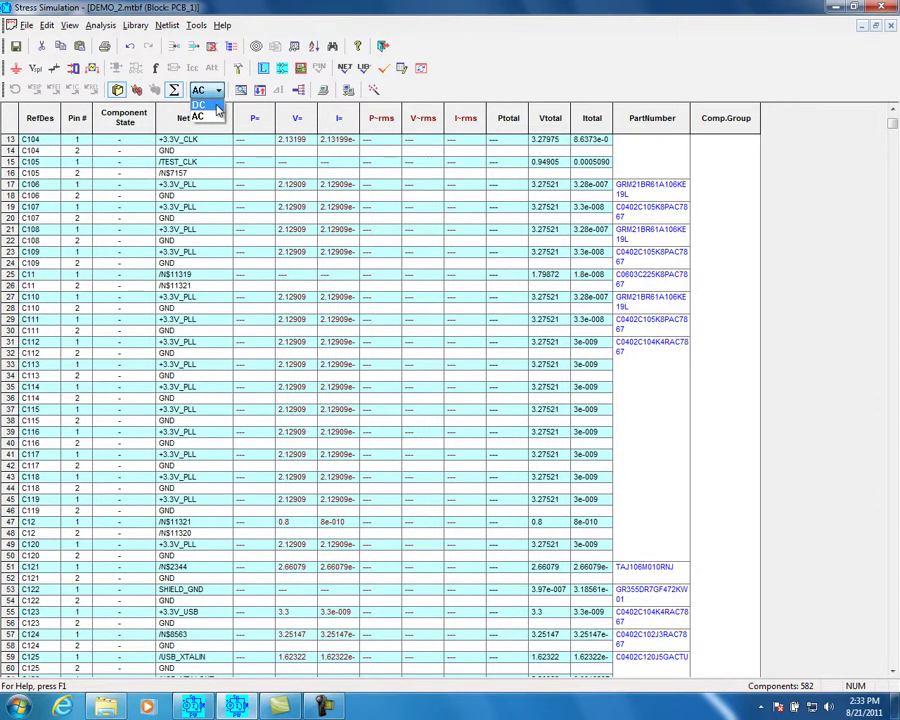
left_click(217, 106)
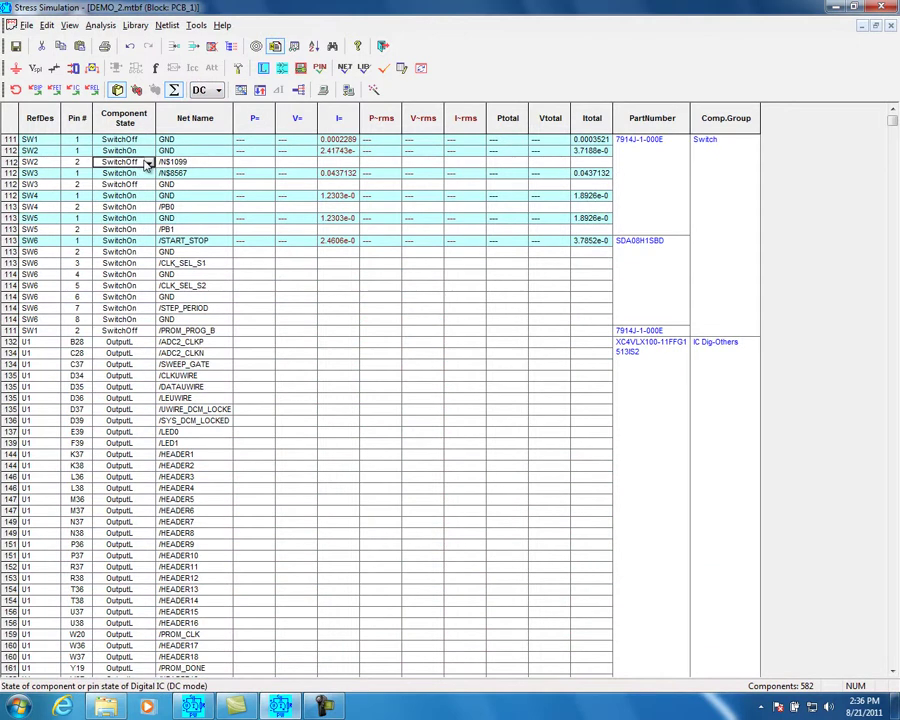
left_click(148, 162)
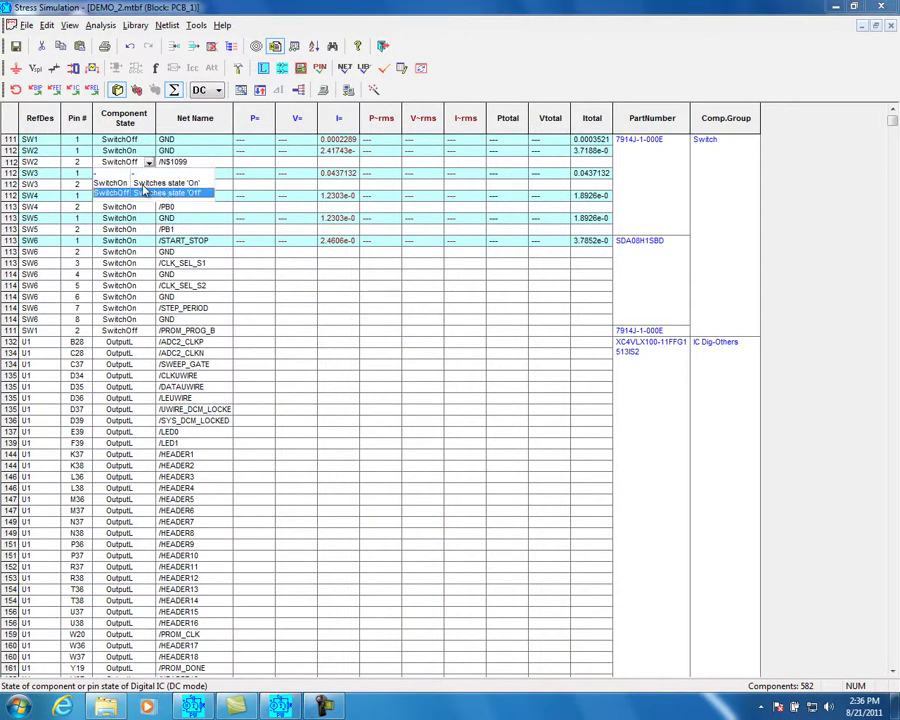
Step: Set switch SW2 to SwitchOn, then close Stress Simulation, saving the last changes
left_click(150, 183)
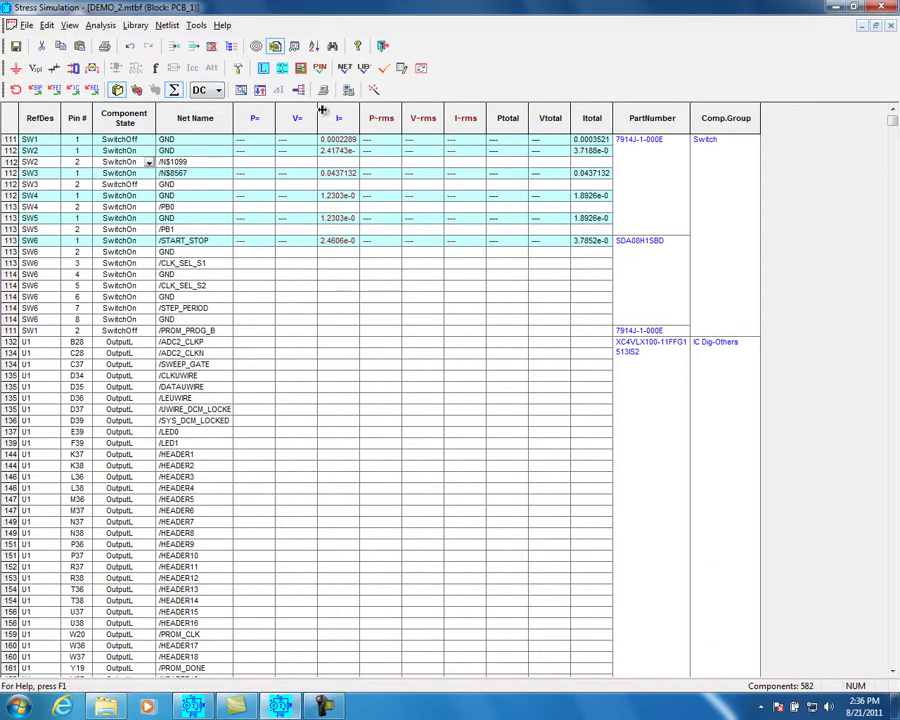
left_click(219, 92)
left_click(803, 60)
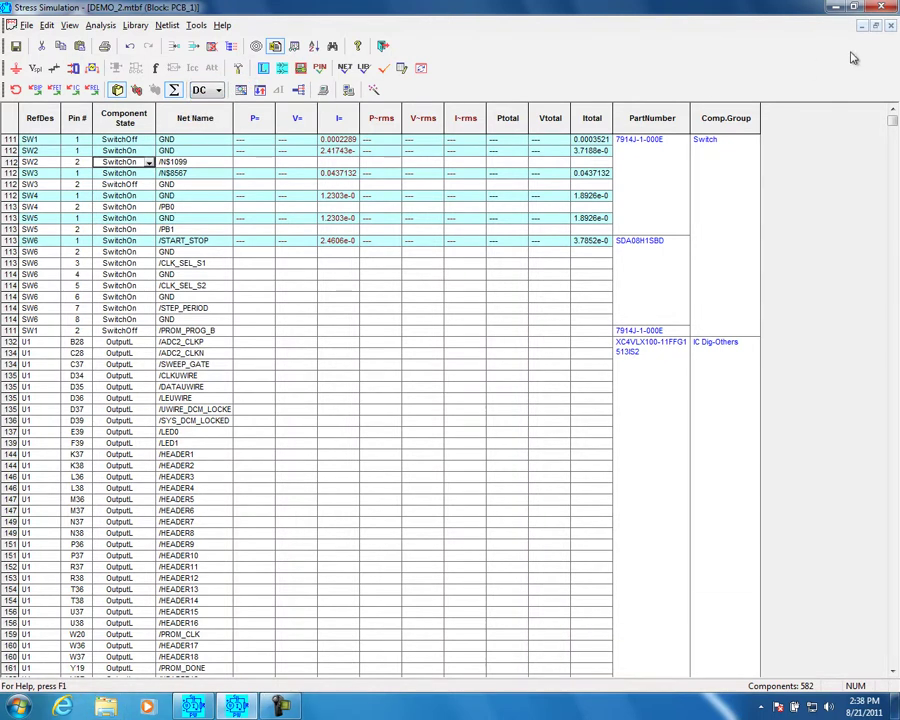
left_click(392, 381)
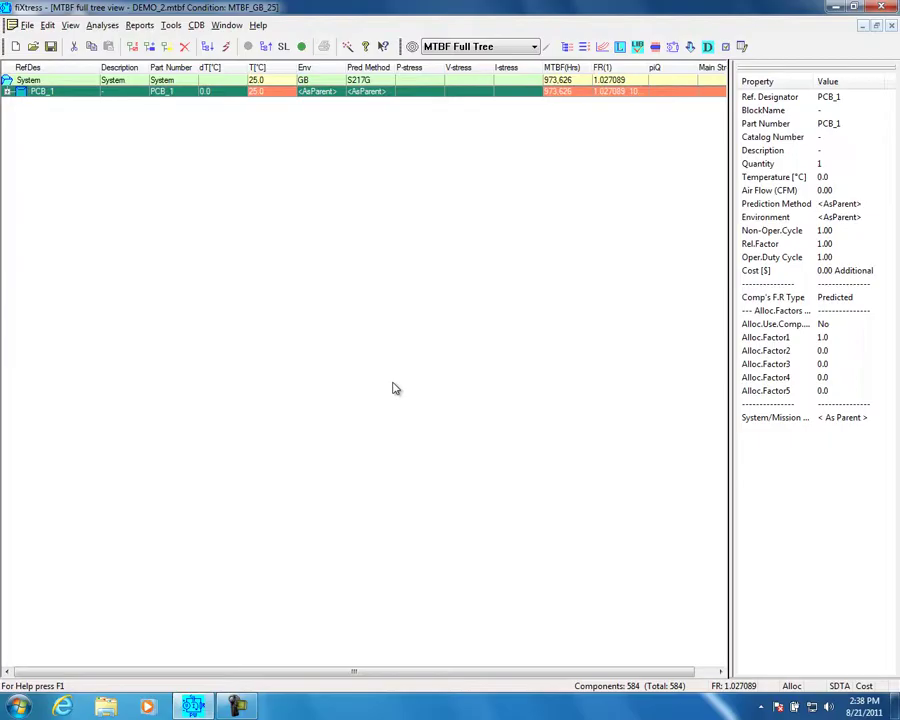
Step: Change the Stress and Thermal Analysis condition from MTBF_GB_25 to SDTA_50
left_click(226, 50)
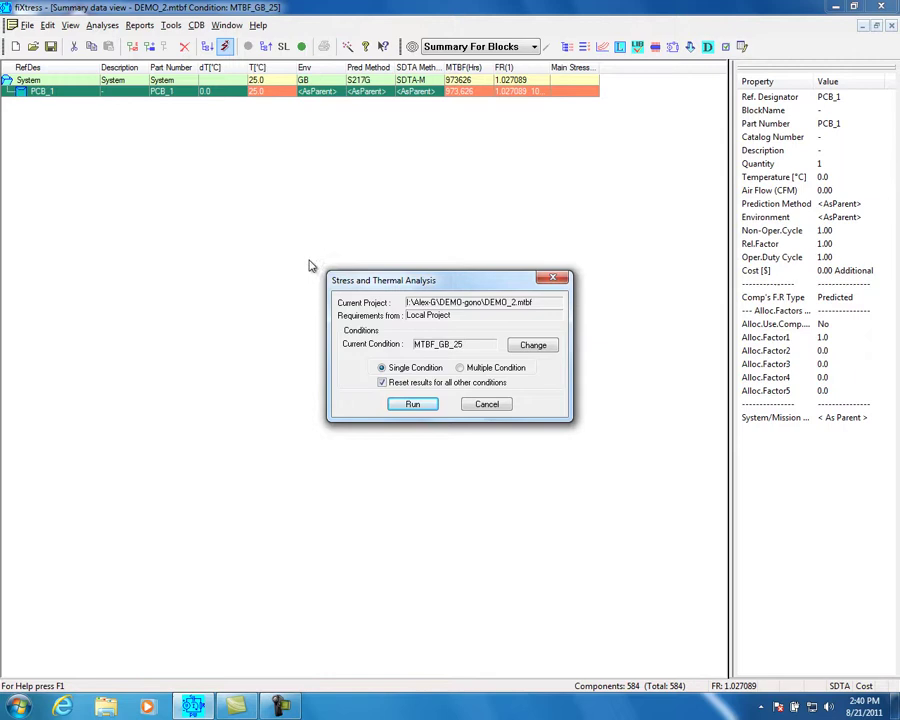
left_click(533, 345)
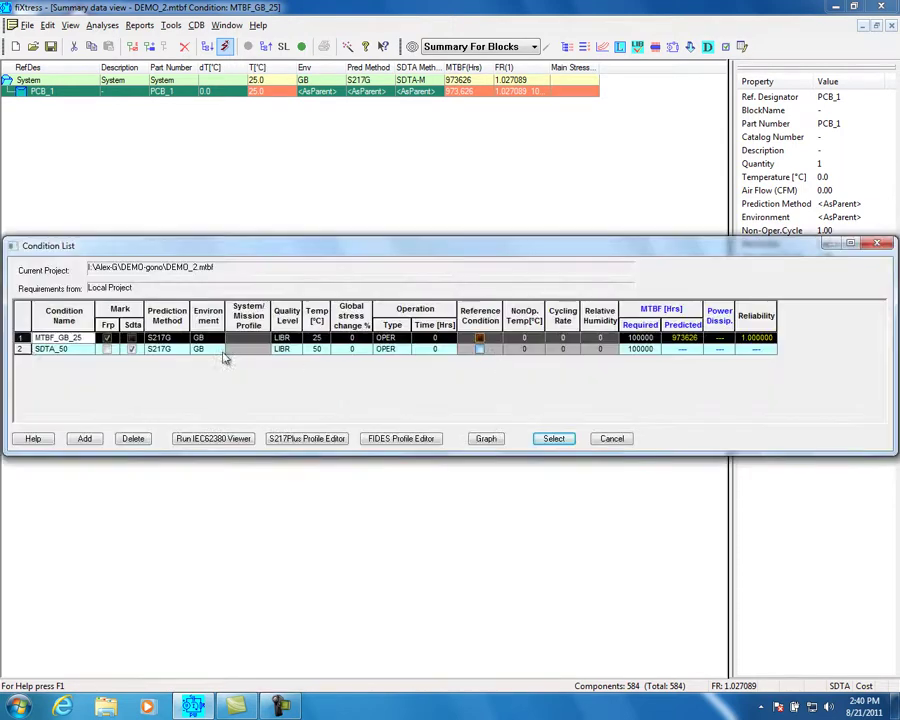
left_click(21, 350)
left_click(553, 438)
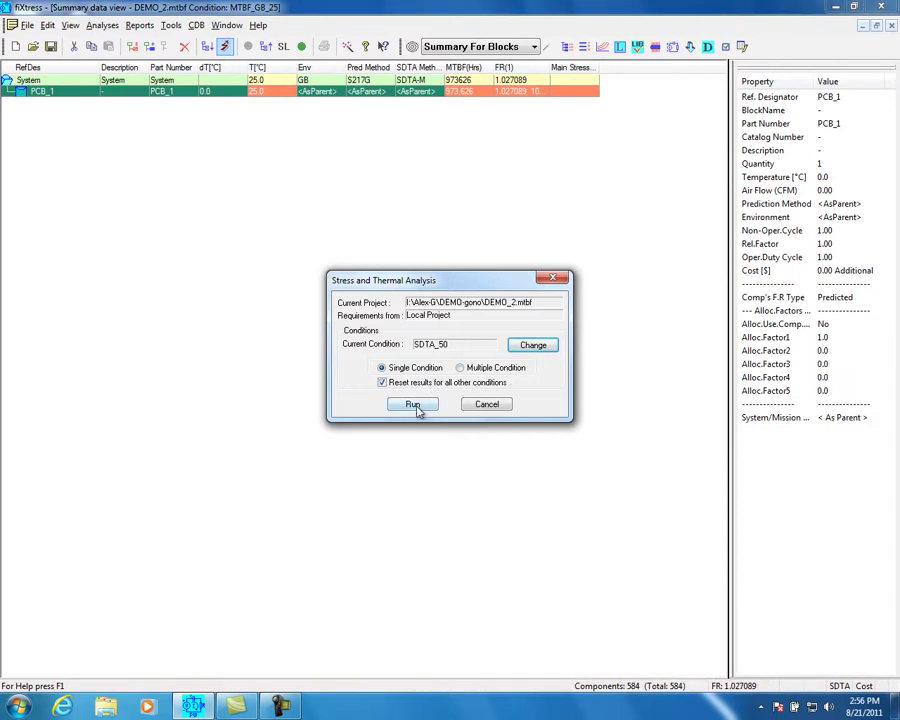
Step: Run the SDTA_50 analysis and show its 14 parts in the SDTA Critical Comp. view
left_click(413, 404)
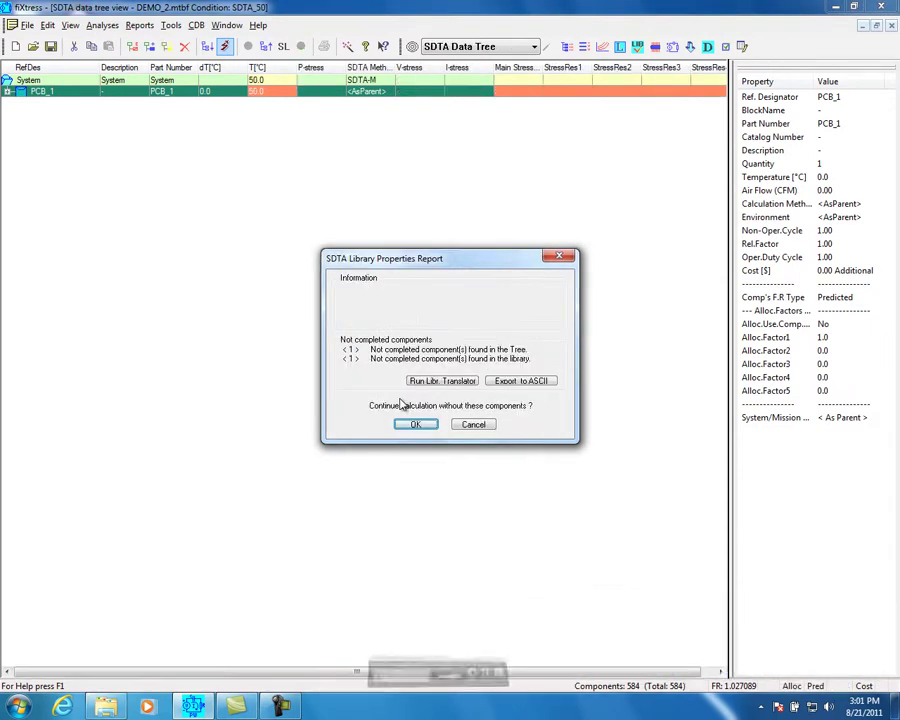
left_click(416, 424)
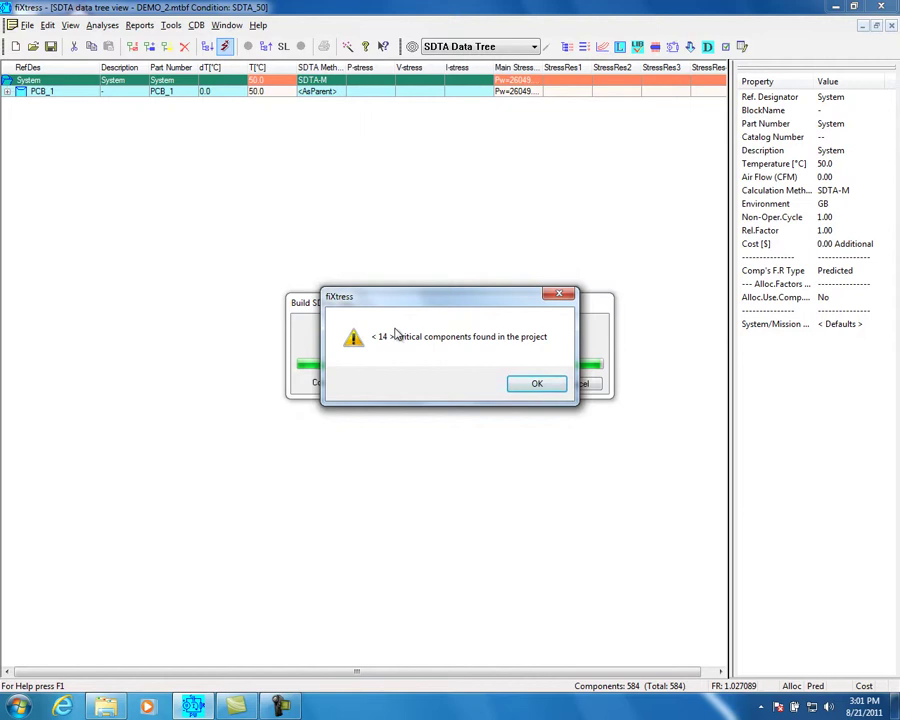
left_click(537, 383)
left_click(534, 46)
left_click(468, 95)
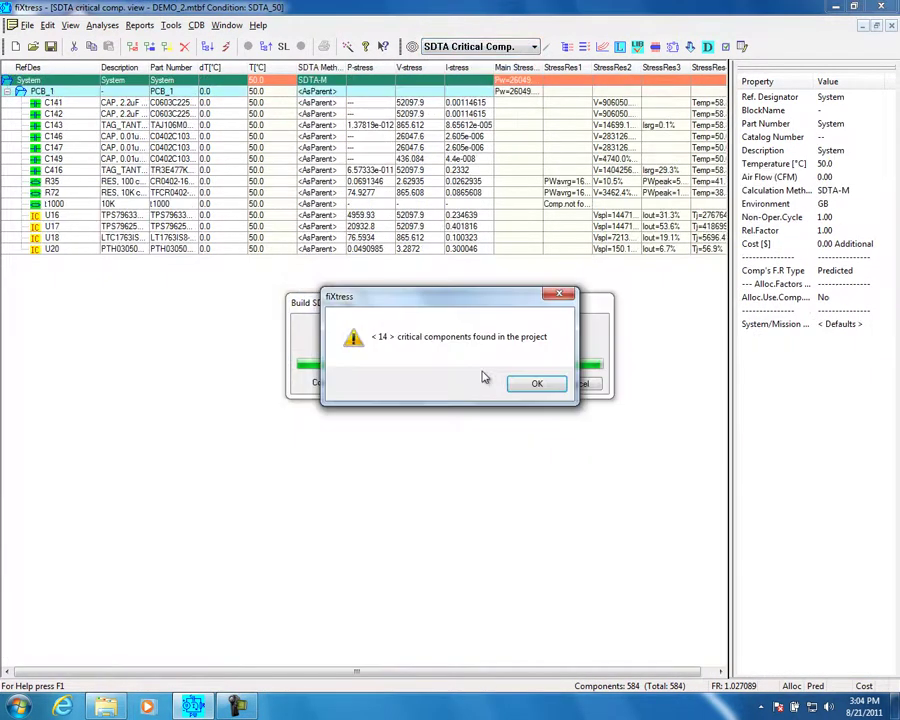
left_click(520, 386)
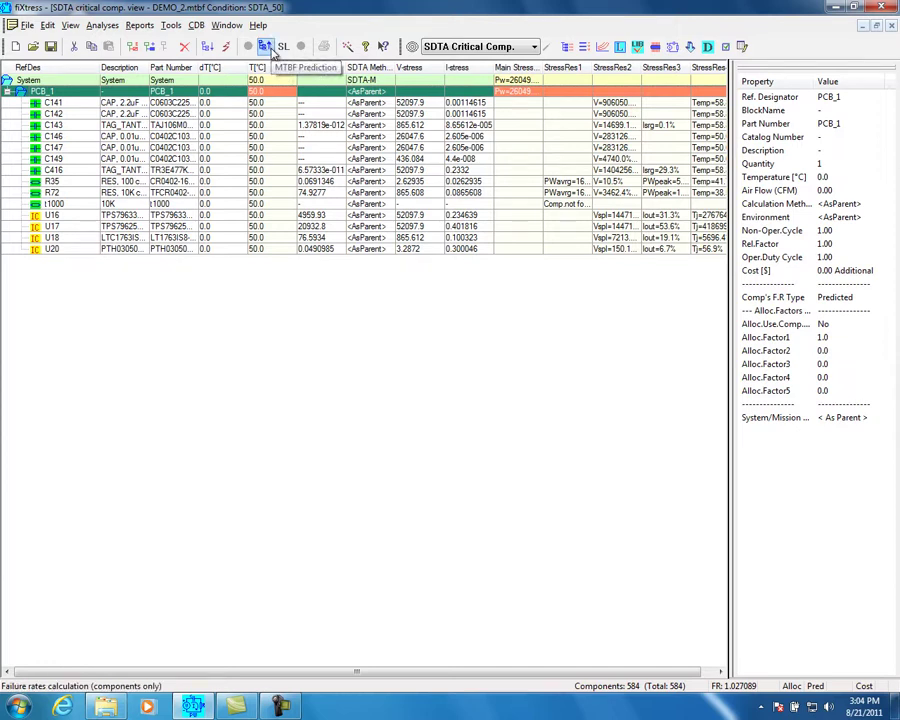
Step: Run the MTBF calculation under condition MTBF_25_GB, giving system failure rate 0.549730
left_click(268, 48)
left_click(538, 347)
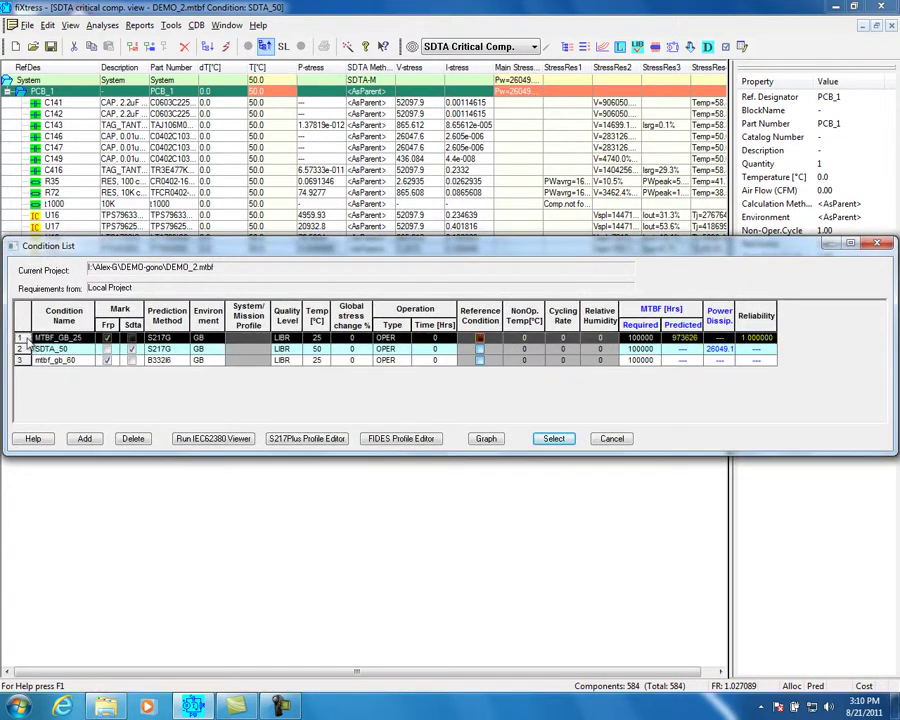
left_click(555, 440)
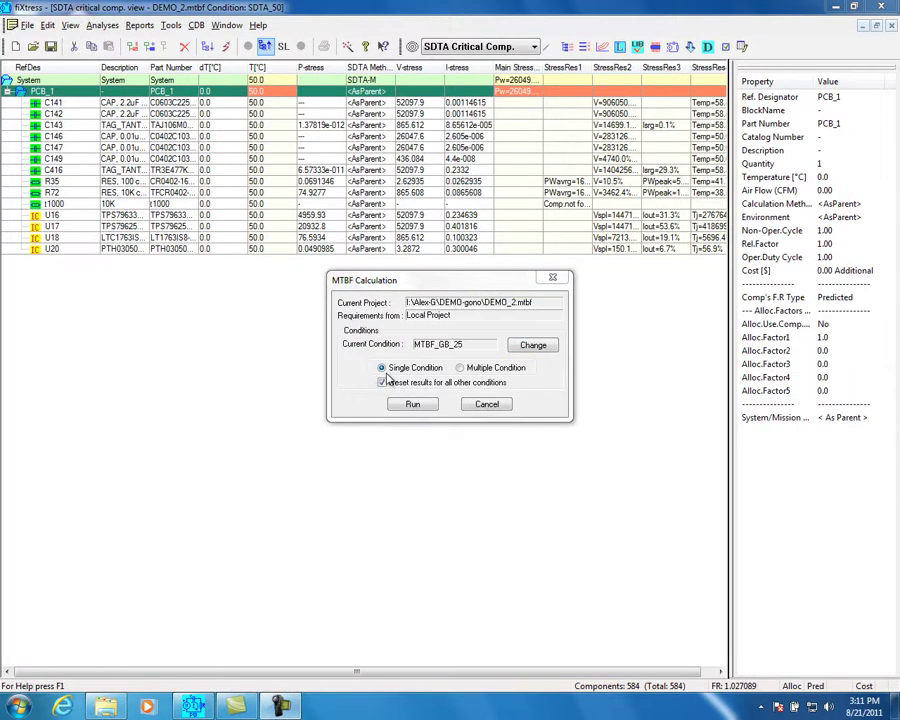
left_click(460, 369)
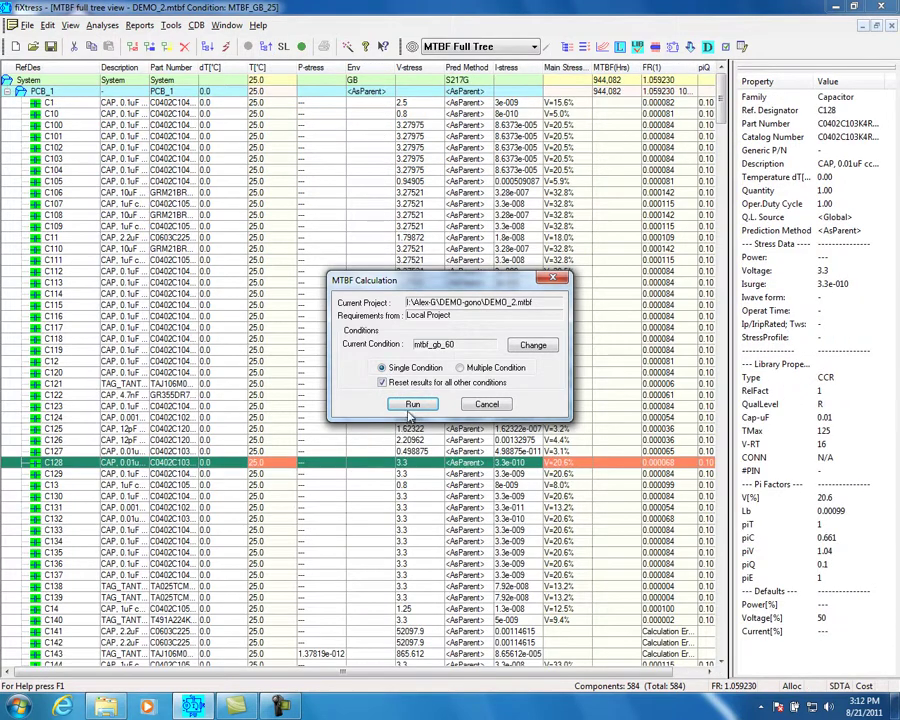
left_click(412, 404)
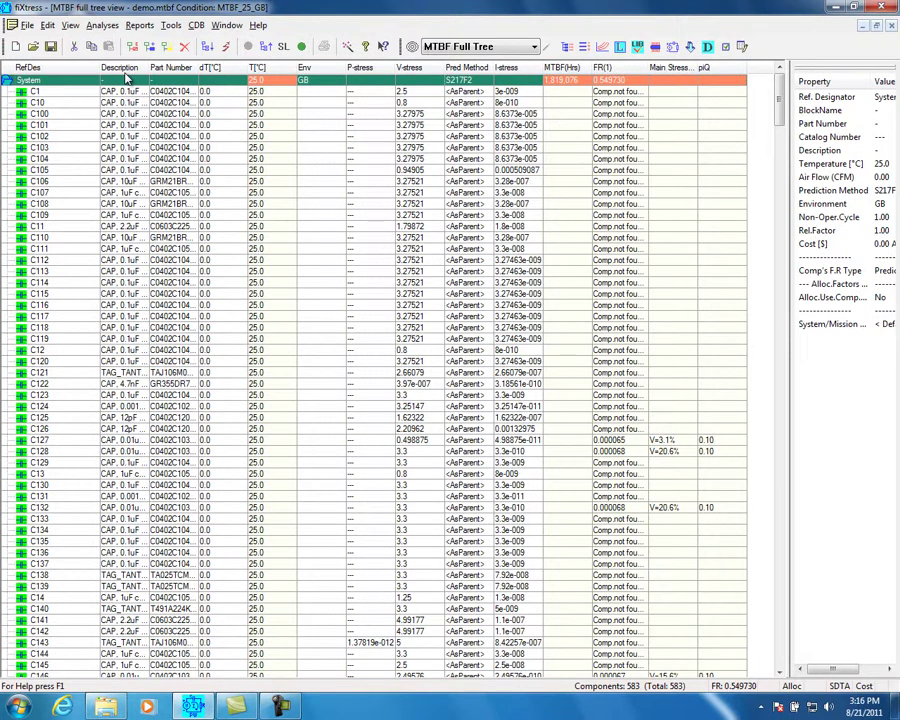
Step: Start a Standard Report from the Reports menu, generated from the system root
left_click(138, 26)
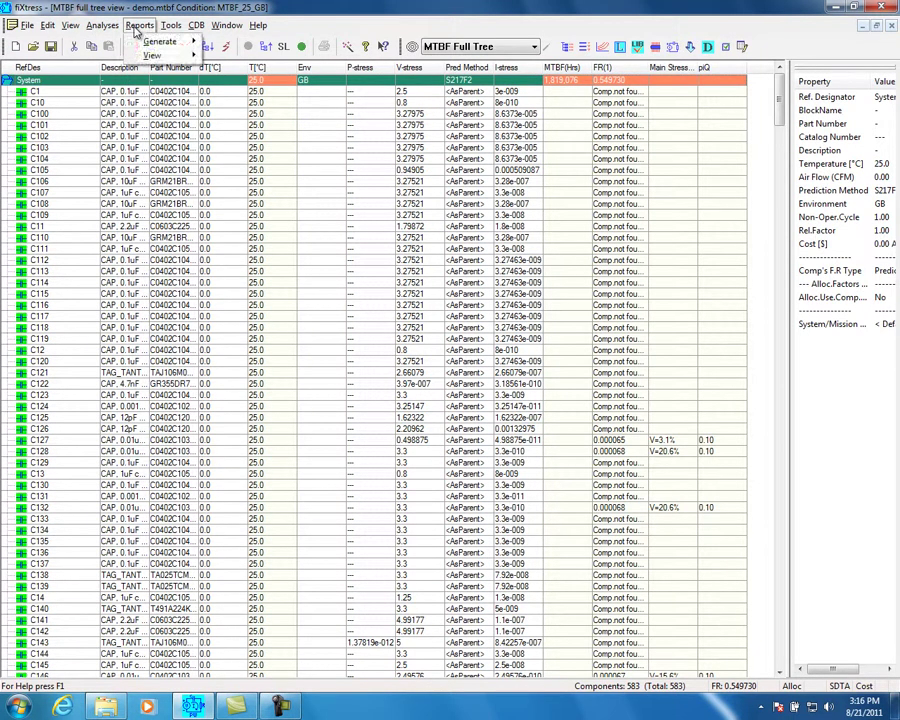
mouse_move(148, 44)
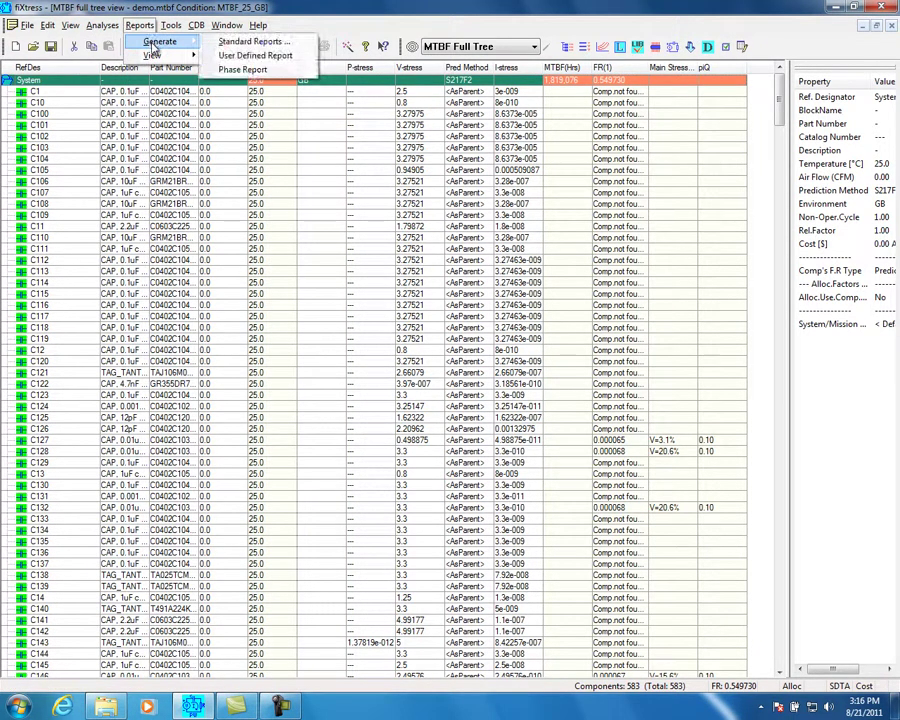
left_click(216, 43)
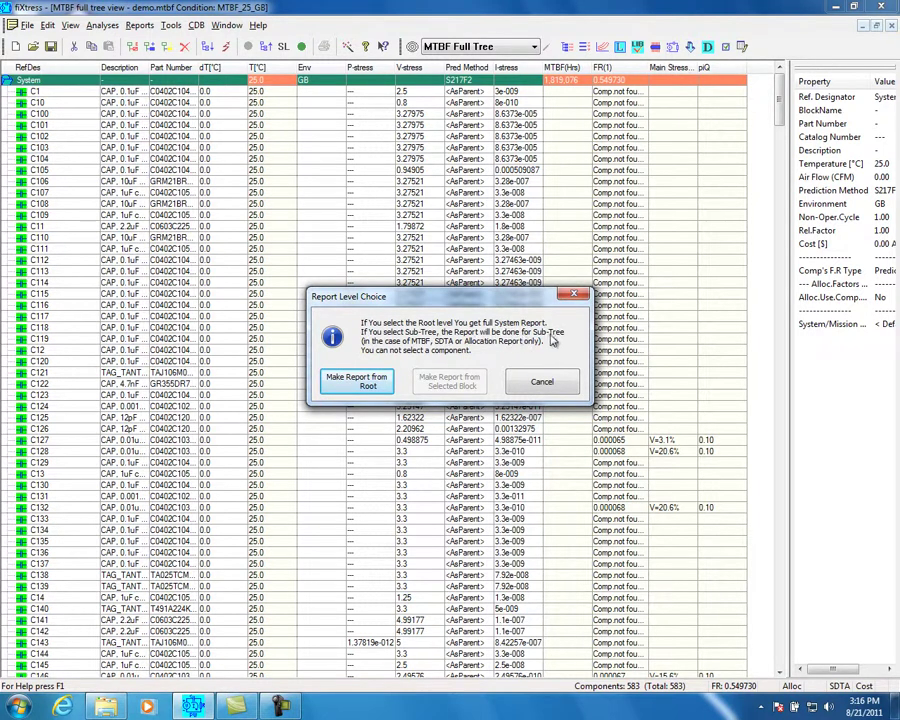
left_click(377, 385)
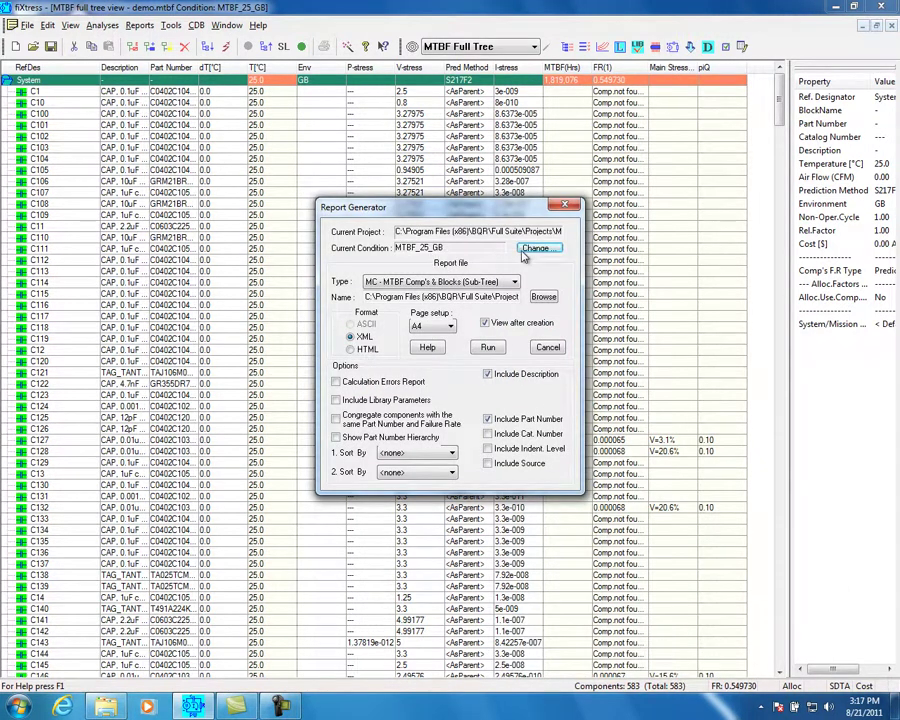
Step: Select MTBF_25_GB as the report's condition
left_click(530, 250)
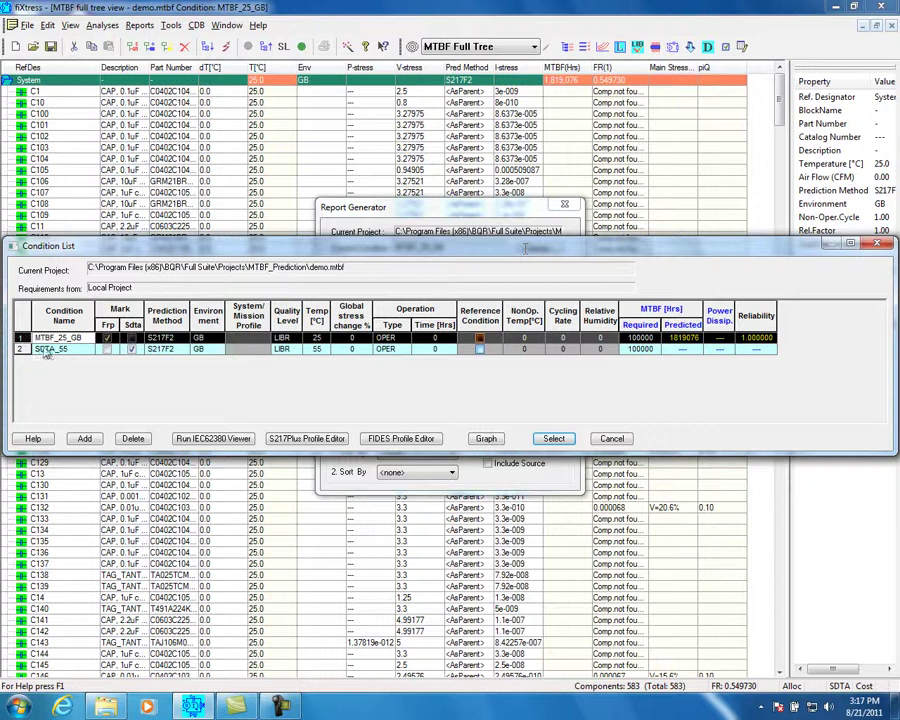
left_click(34, 341)
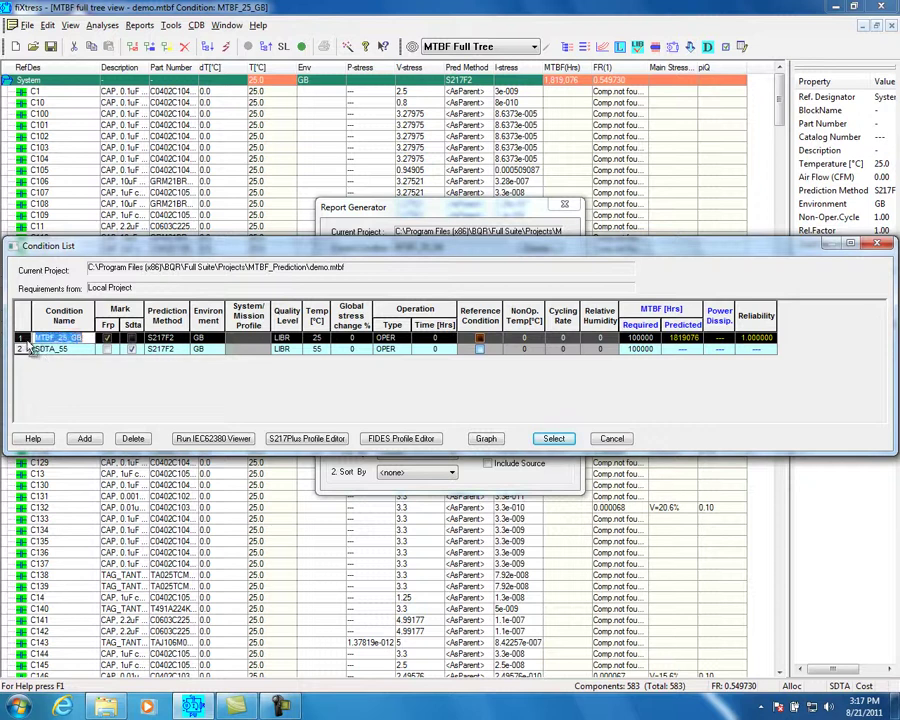
left_click(554, 439)
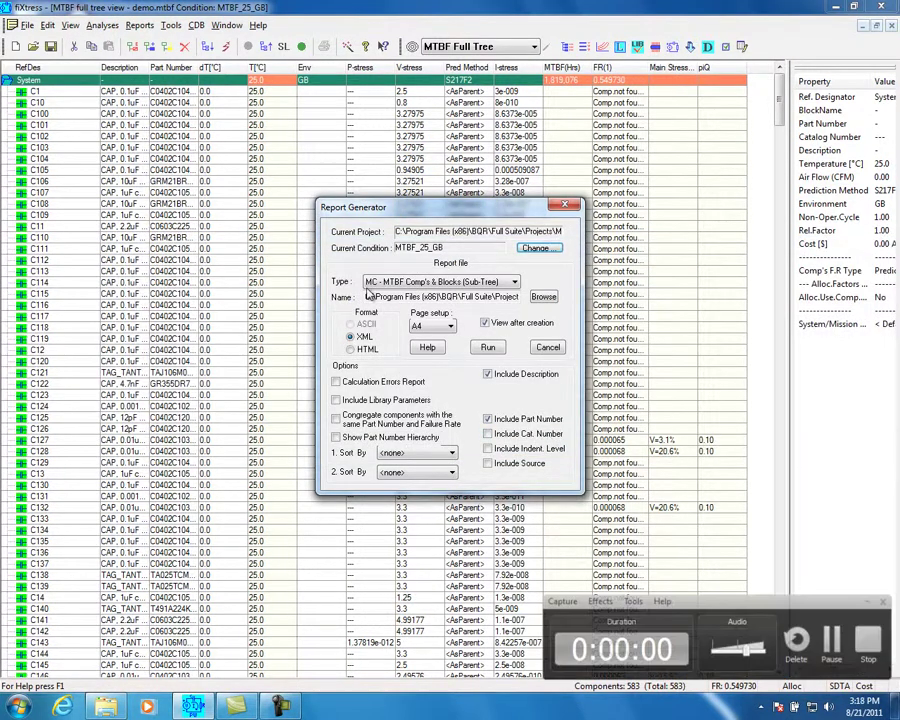
Step: Run the MTBF components and blocks report, overwriting test_demo_MTBF_25_GB_MC.html
left_click(514, 283)
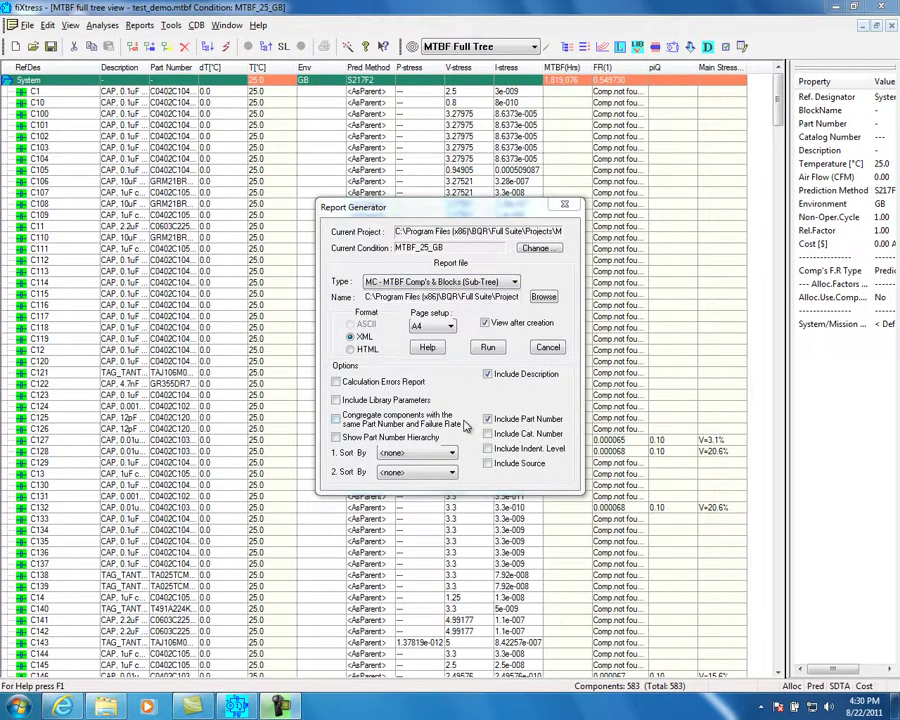
left_click(485, 348)
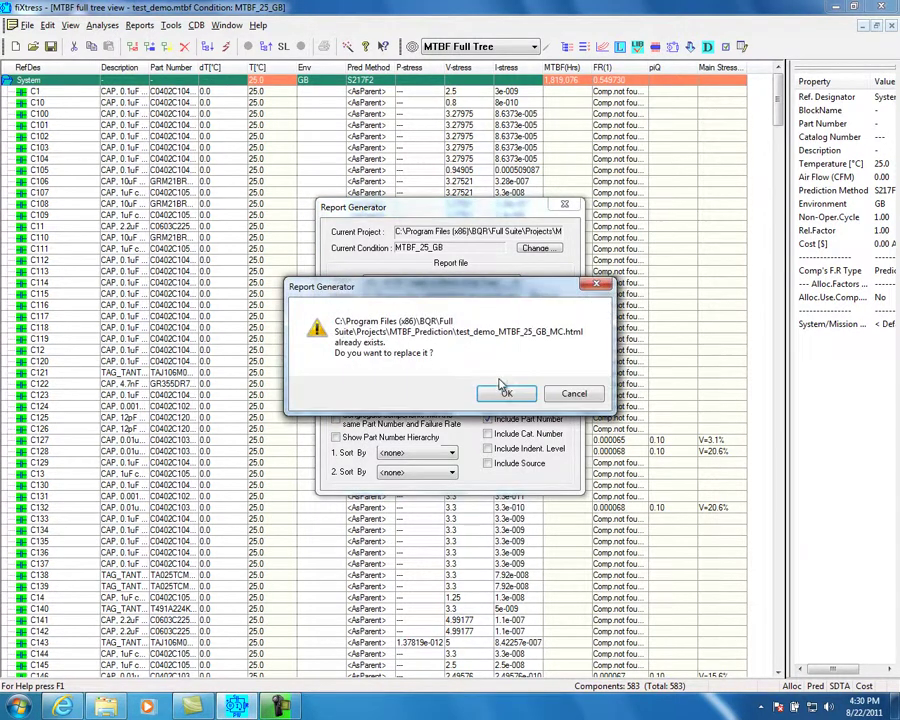
left_click(504, 393)
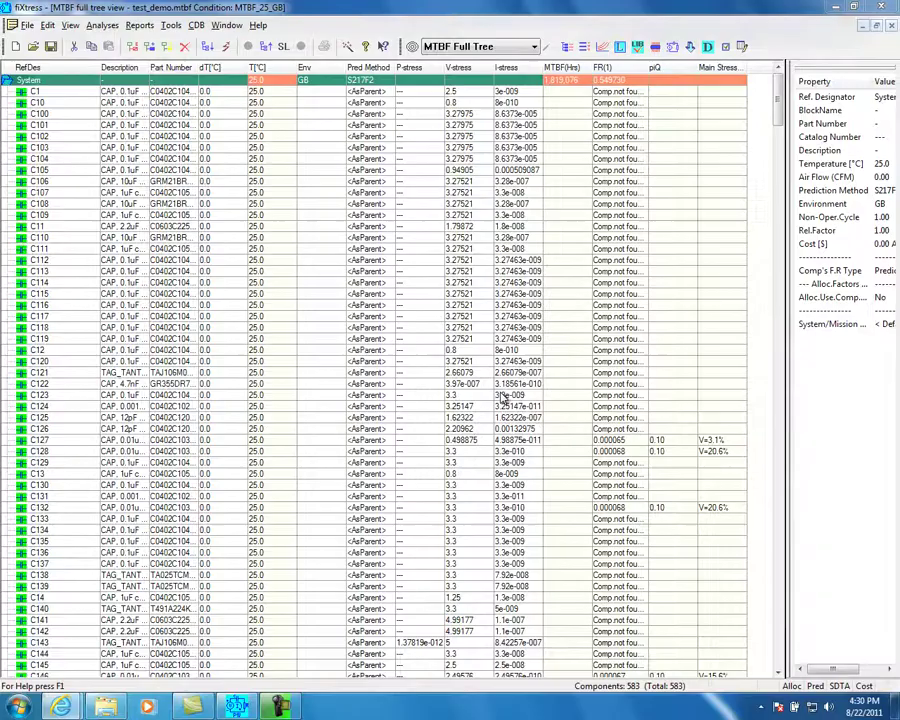